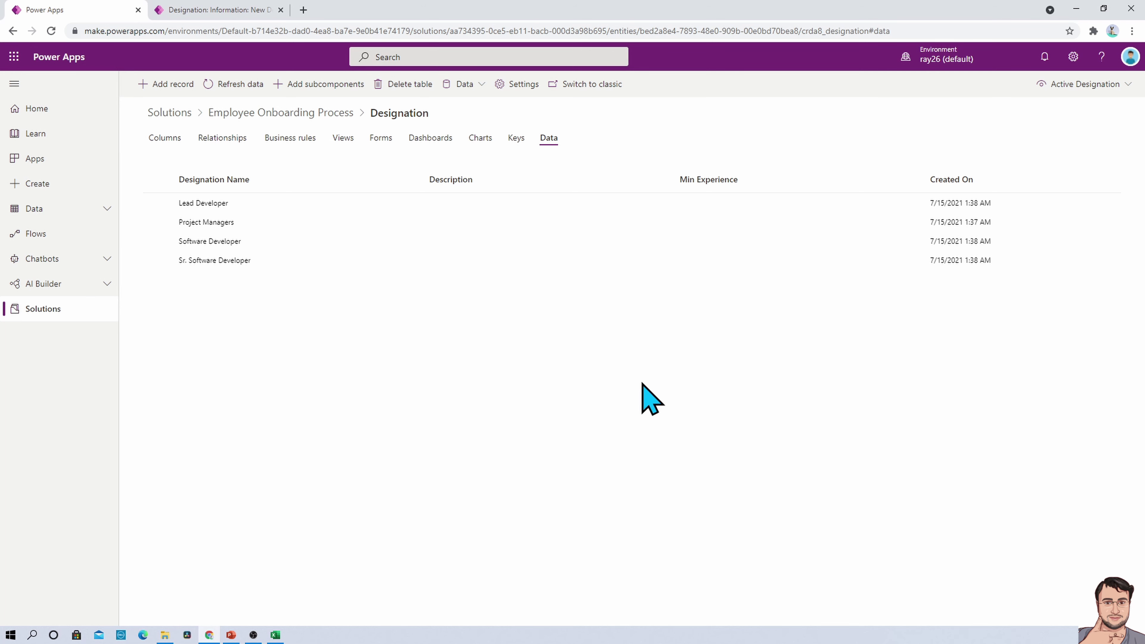
Open the Designation table's Main 'Information' form from its Forms list in the designer
left_click(381, 139)
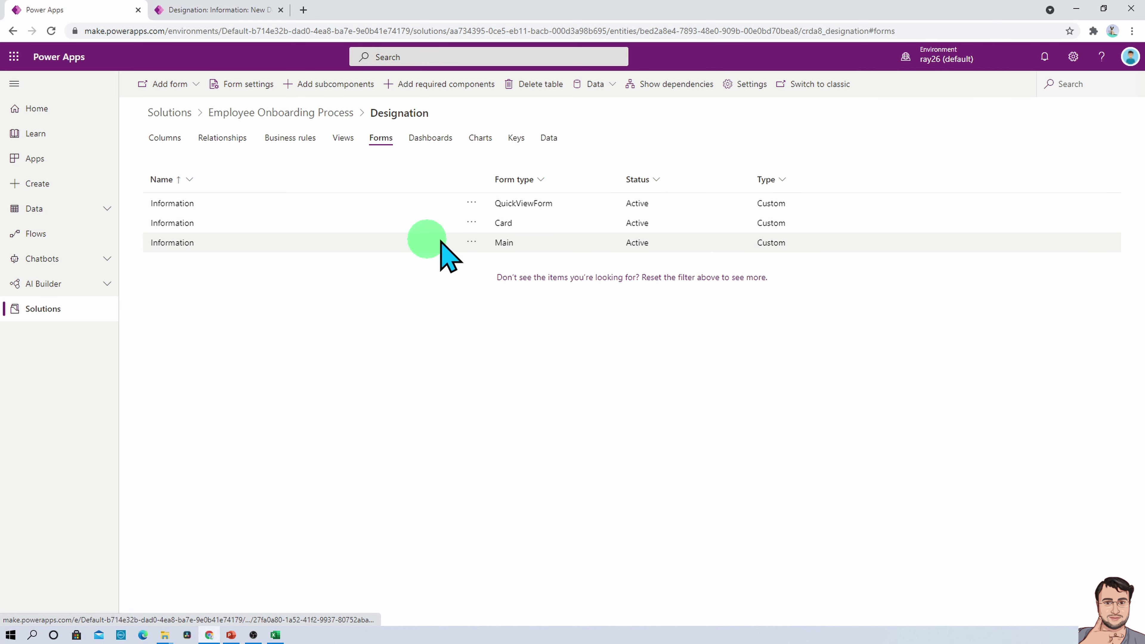
left_click(174, 245)
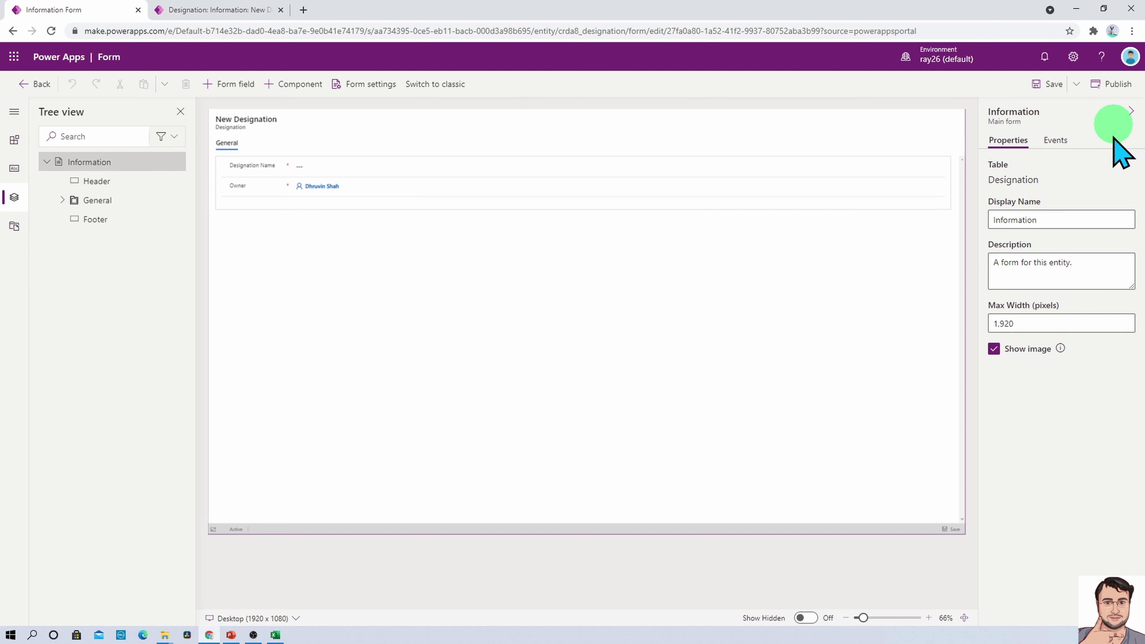
Browse Components, Tree view and Form libraries, ending on the unused Designation table columns
left_click(12, 112)
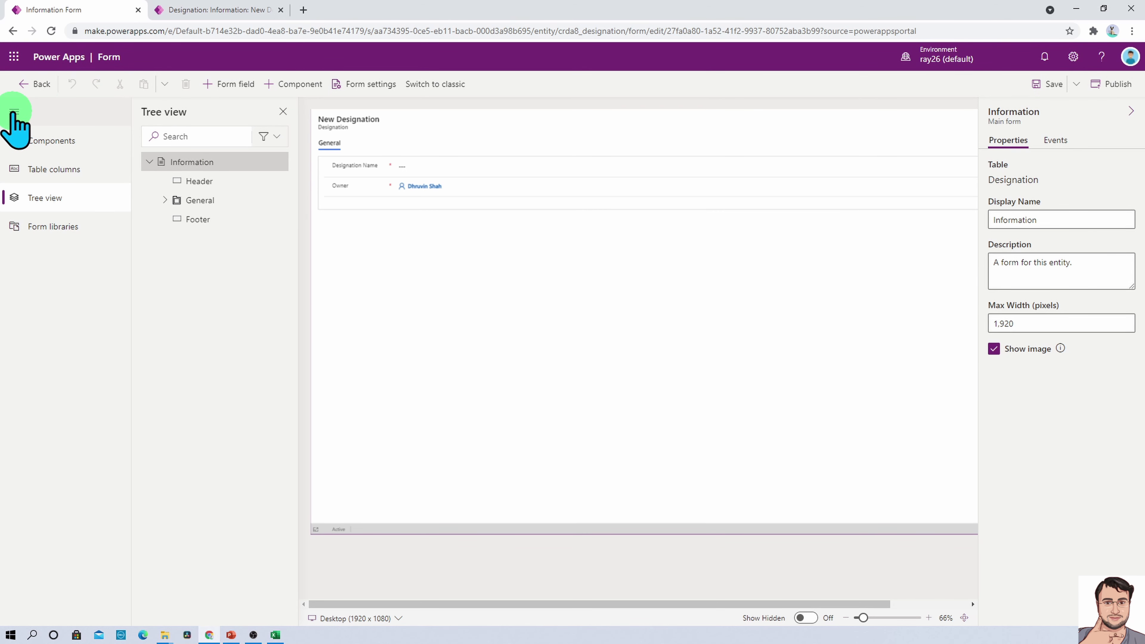
left_click(73, 140)
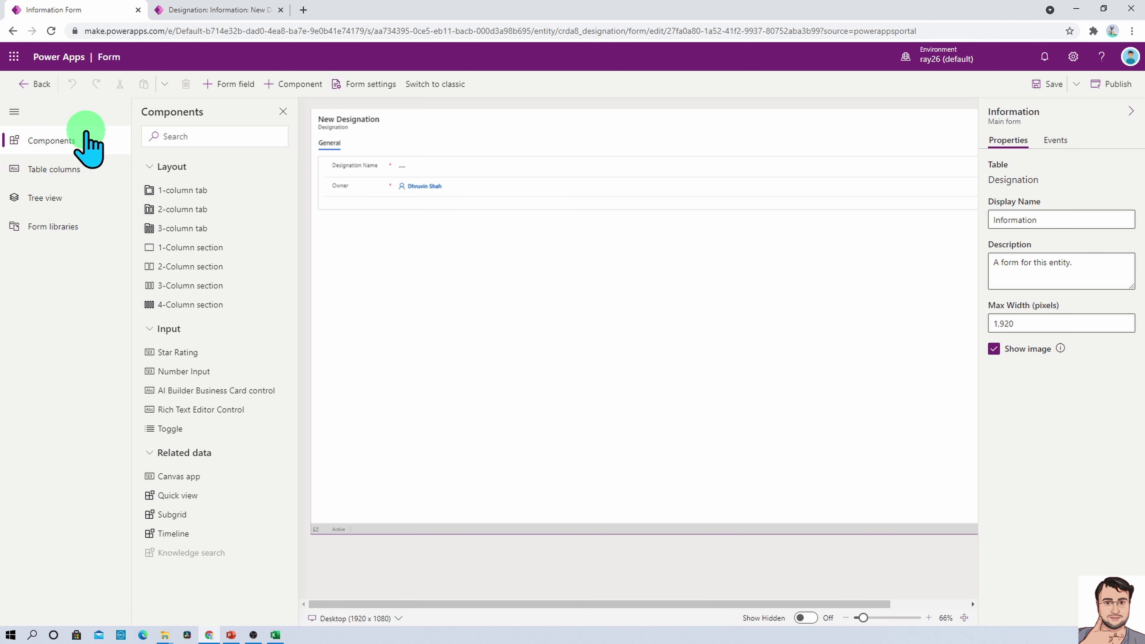
left_click(62, 168)
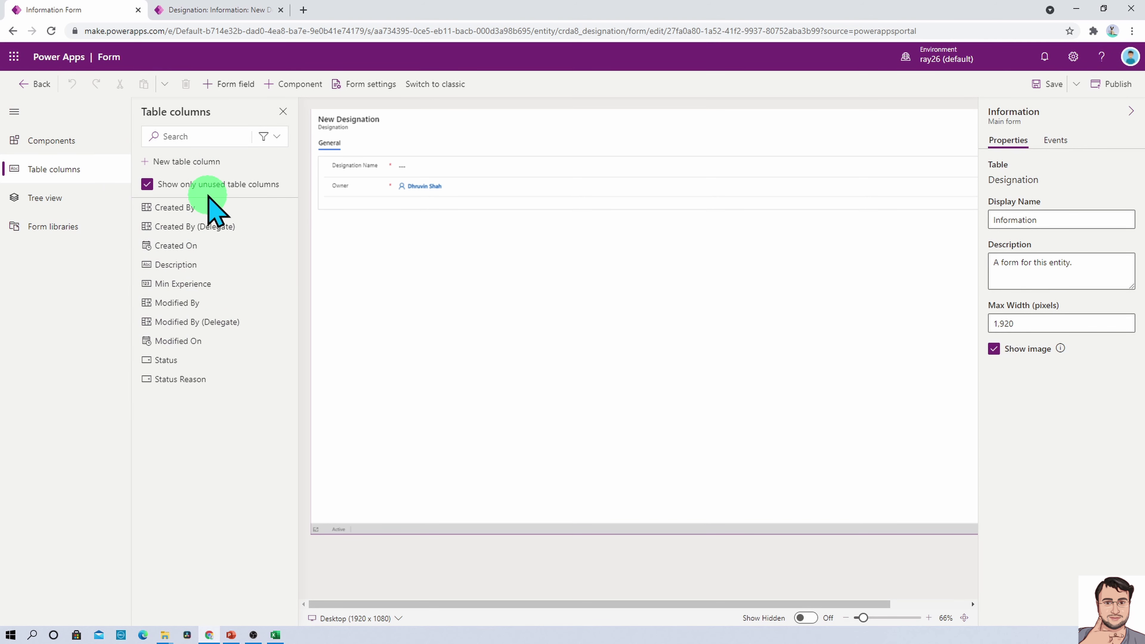
left_click(78, 198)
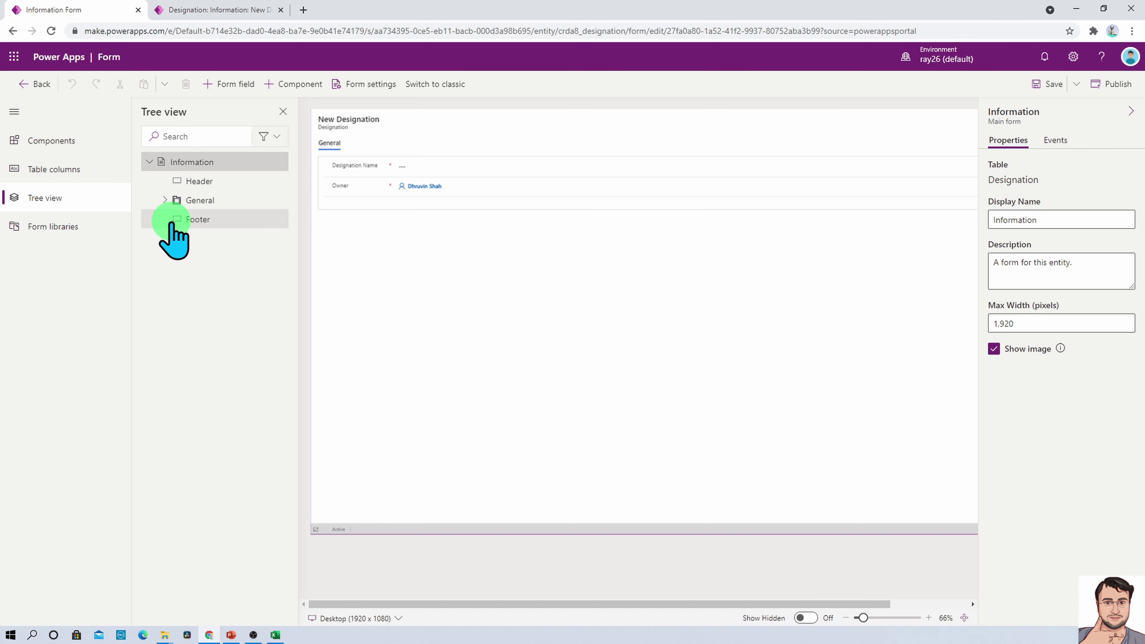
left_click(40, 226)
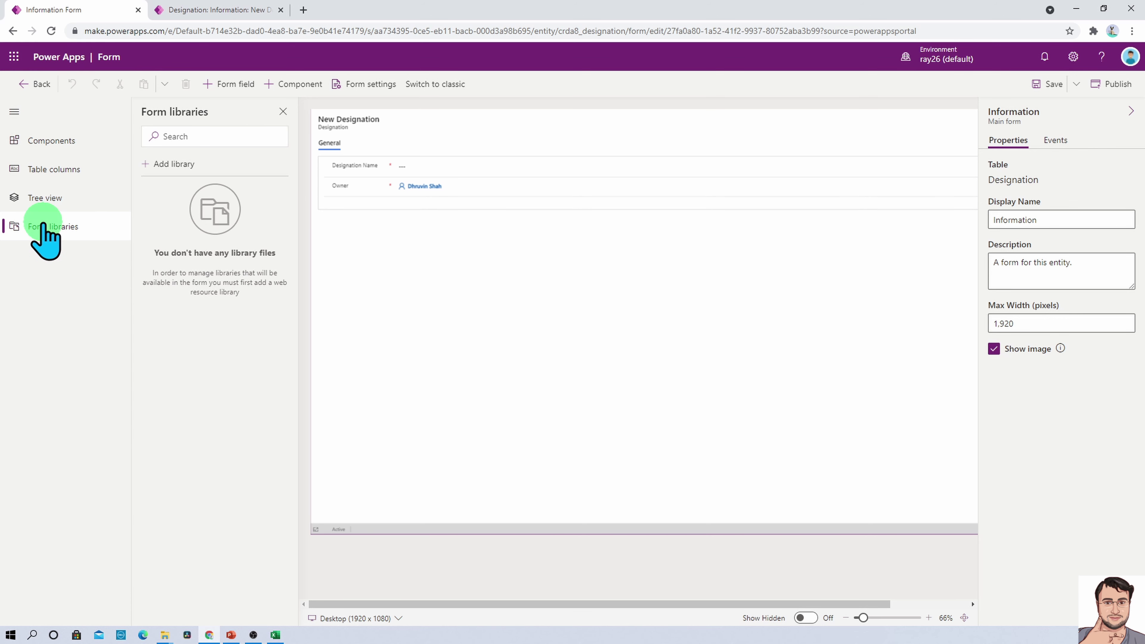
left_click(159, 173)
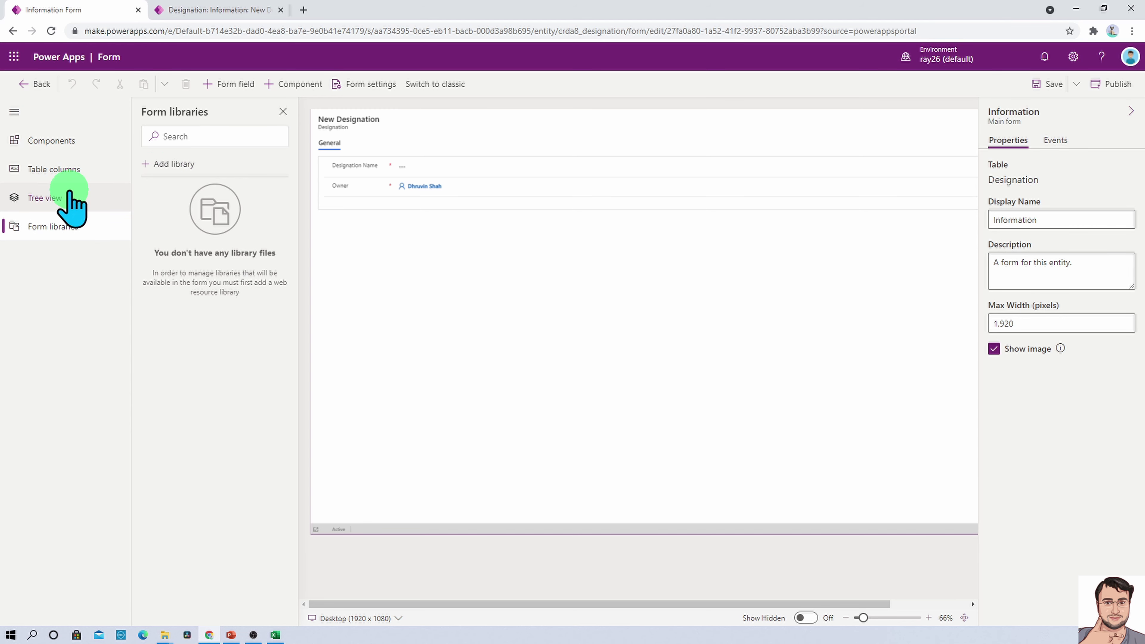
left_click(70, 180)
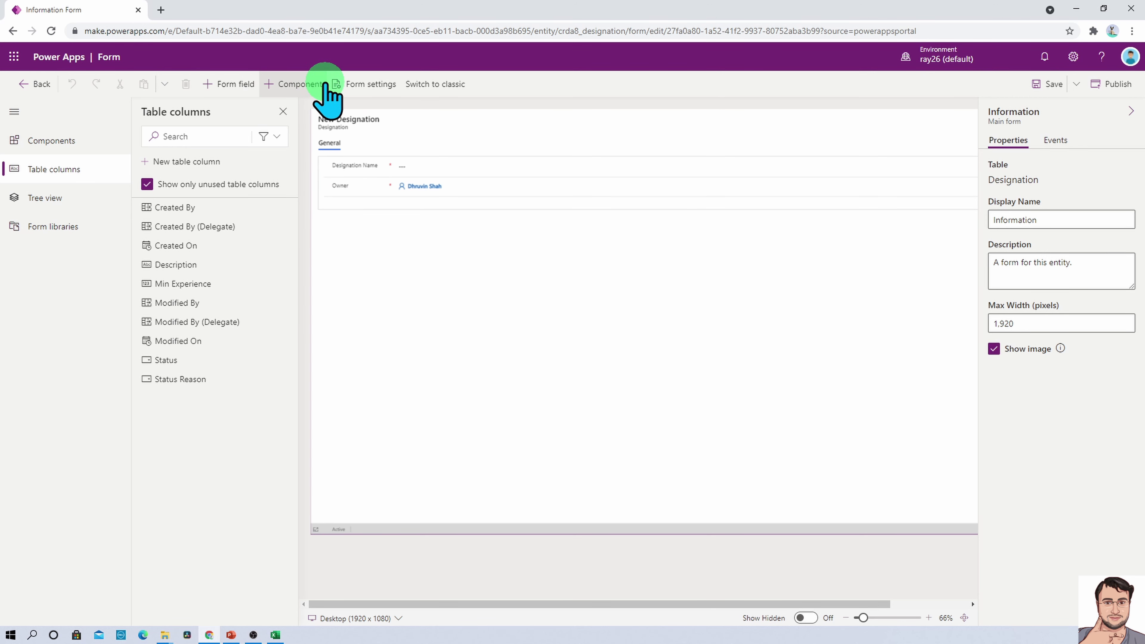
left_click(362, 85)
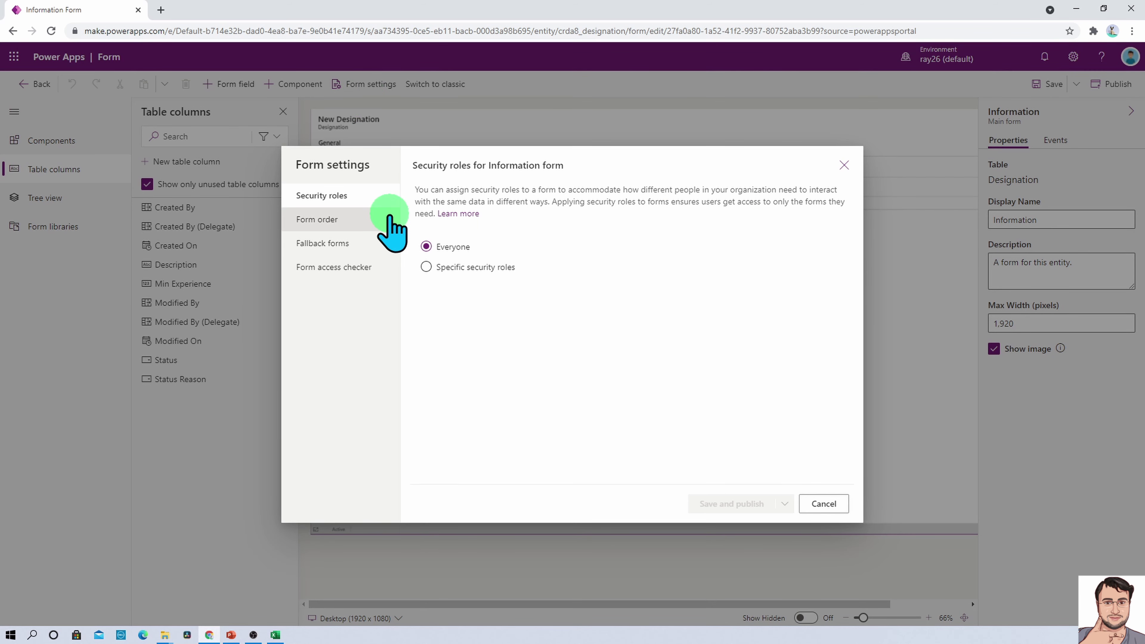
left_click(358, 220)
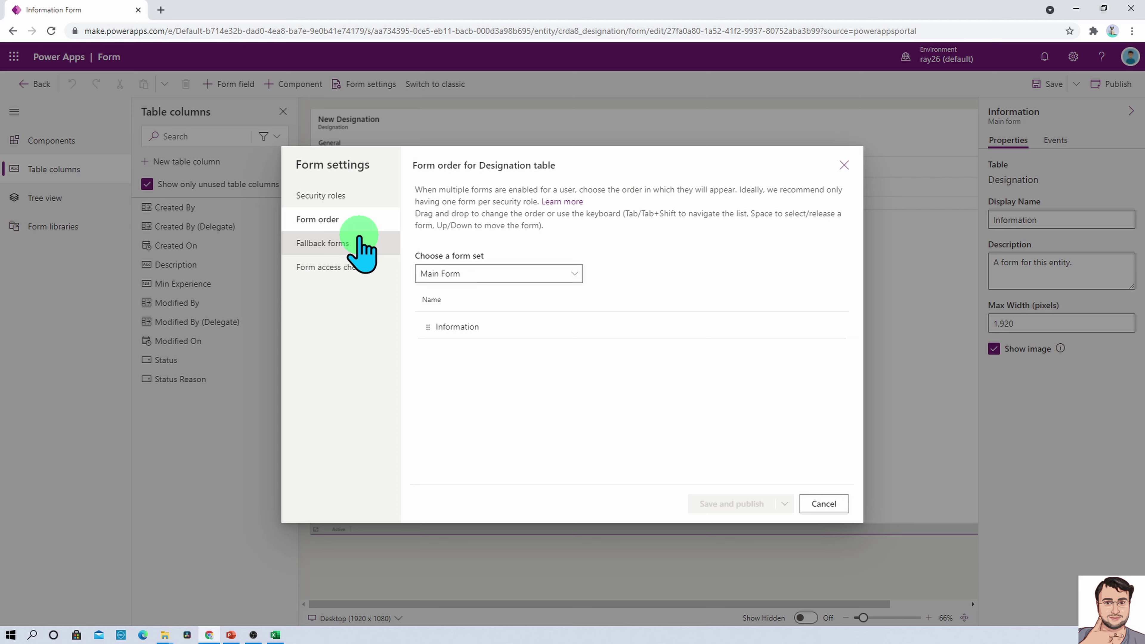
left_click(361, 246)
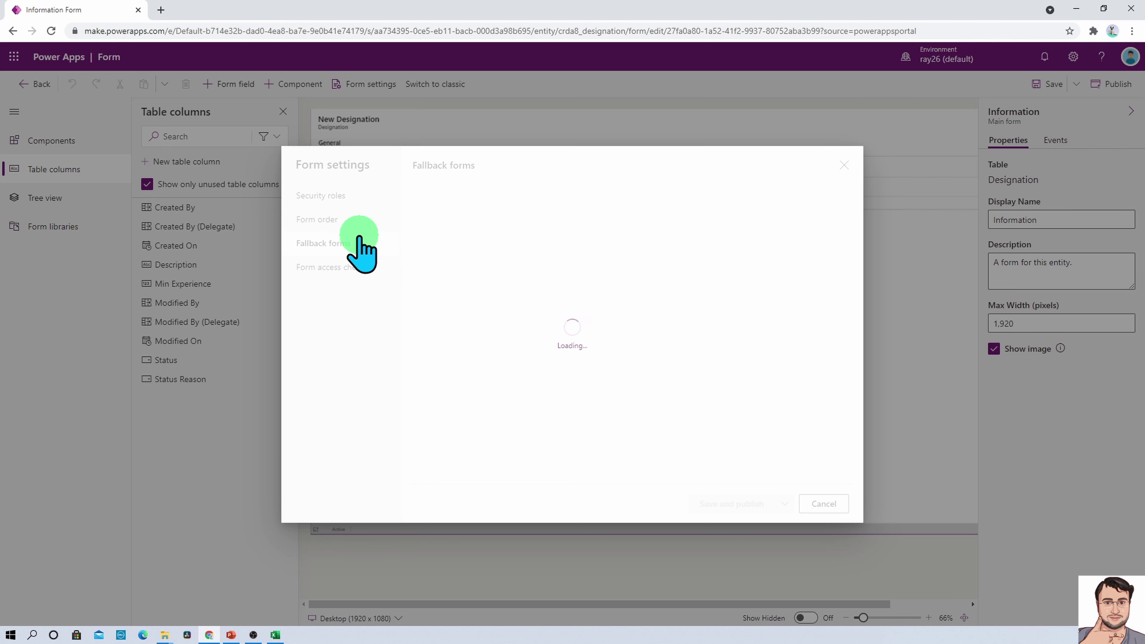
left_click(364, 273)
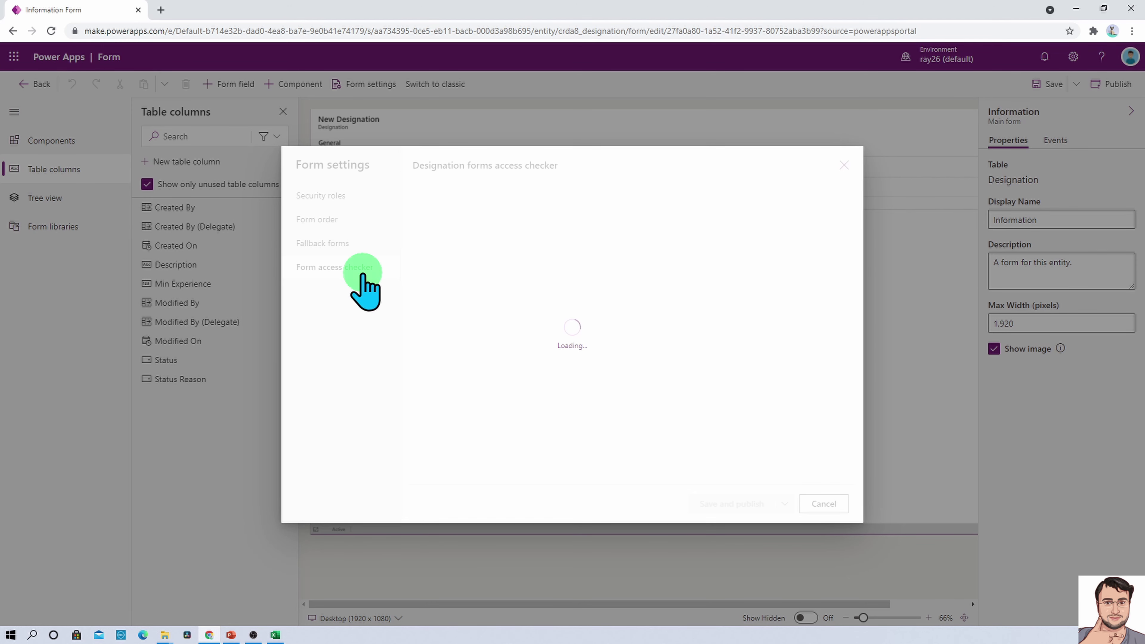
left_click(363, 197)
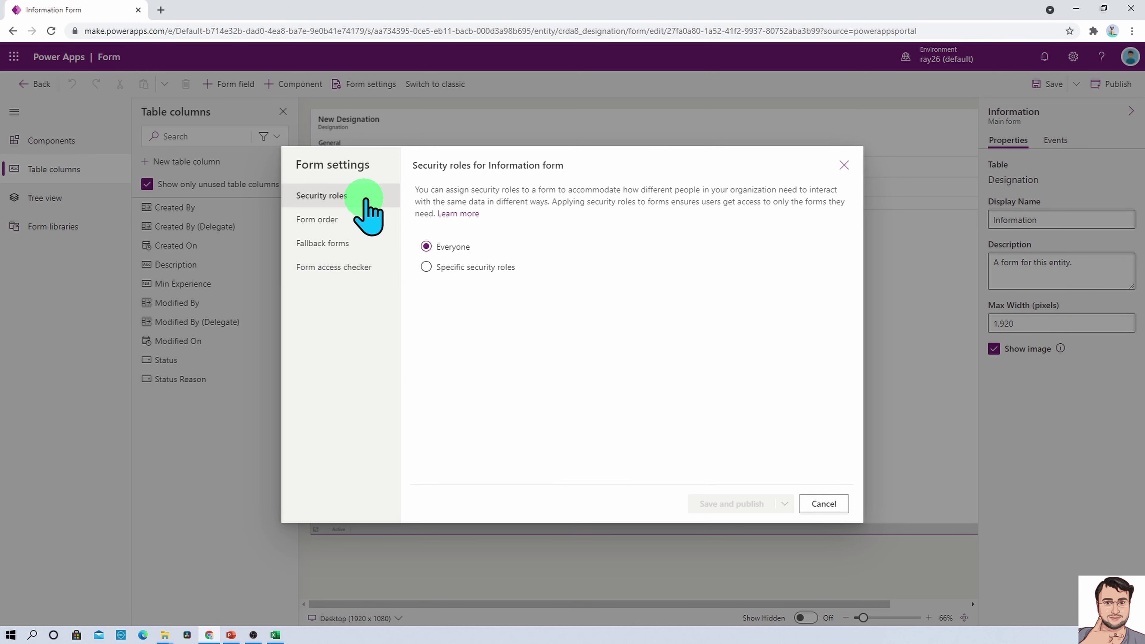
left_click(844, 165)
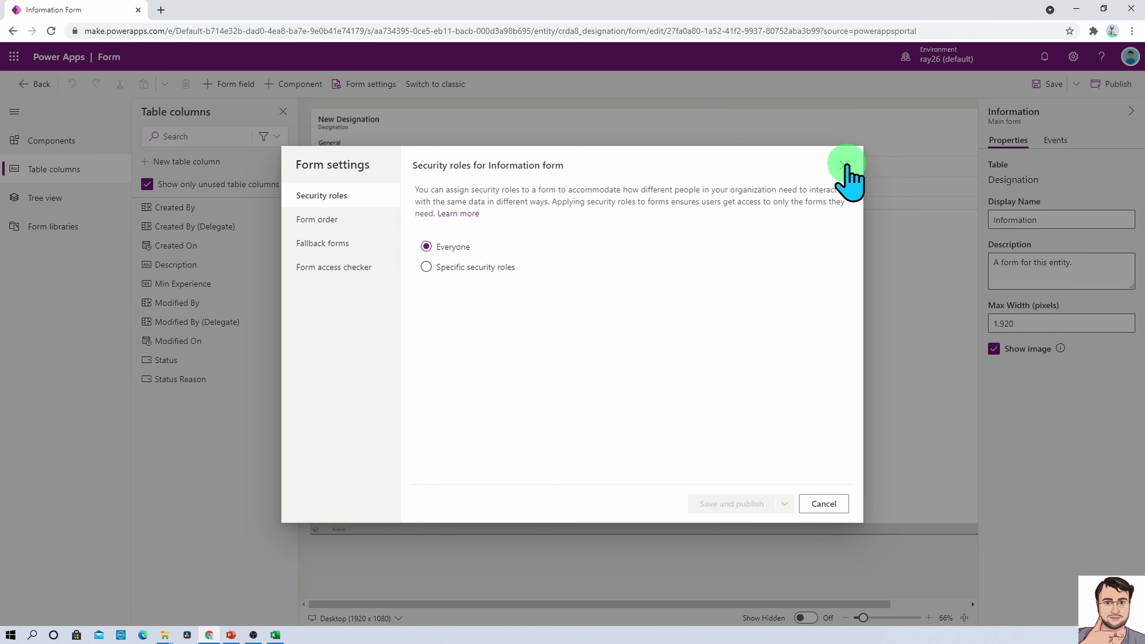
left_click(845, 166)
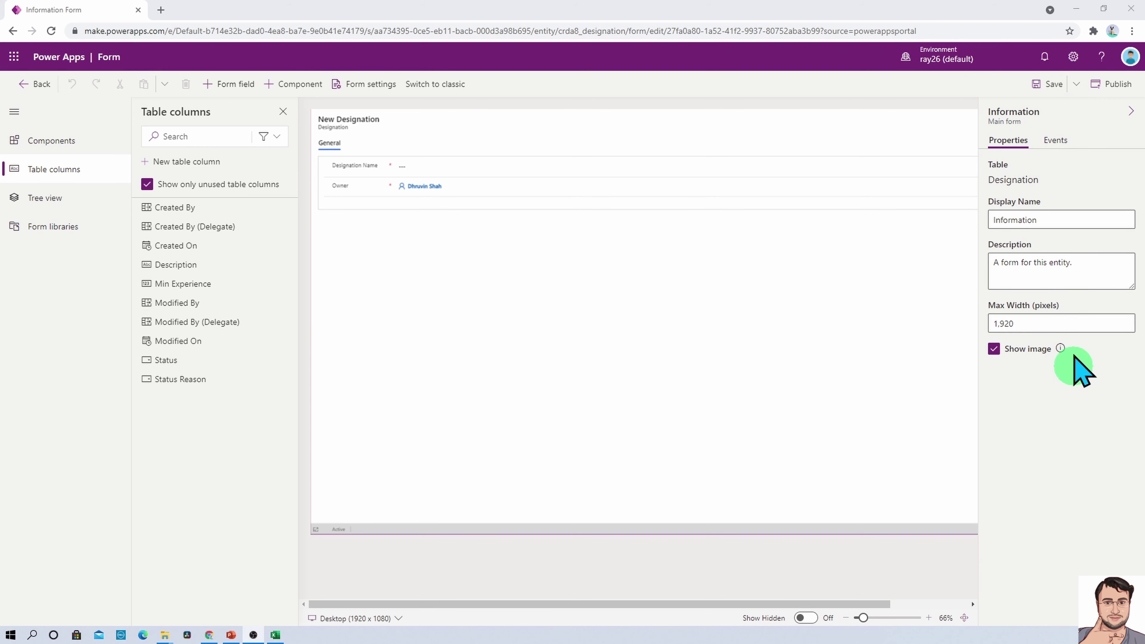
Confirm via Events > Add library that no JavaScript library is attached, cancelling the dialog
left_click(1054, 141)
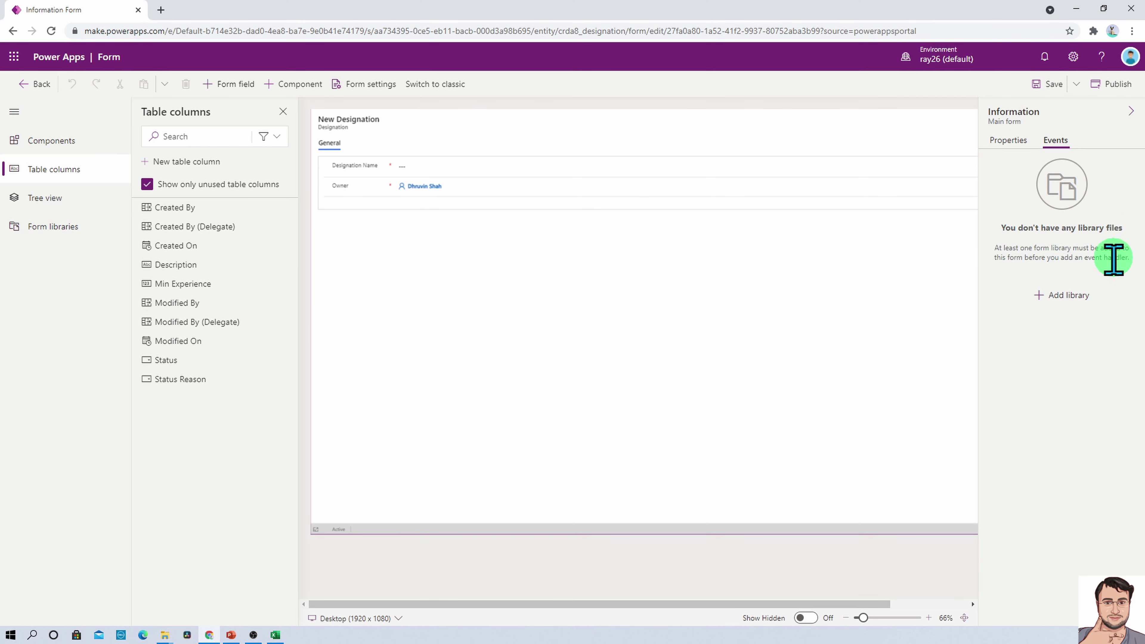
left_click(1067, 296)
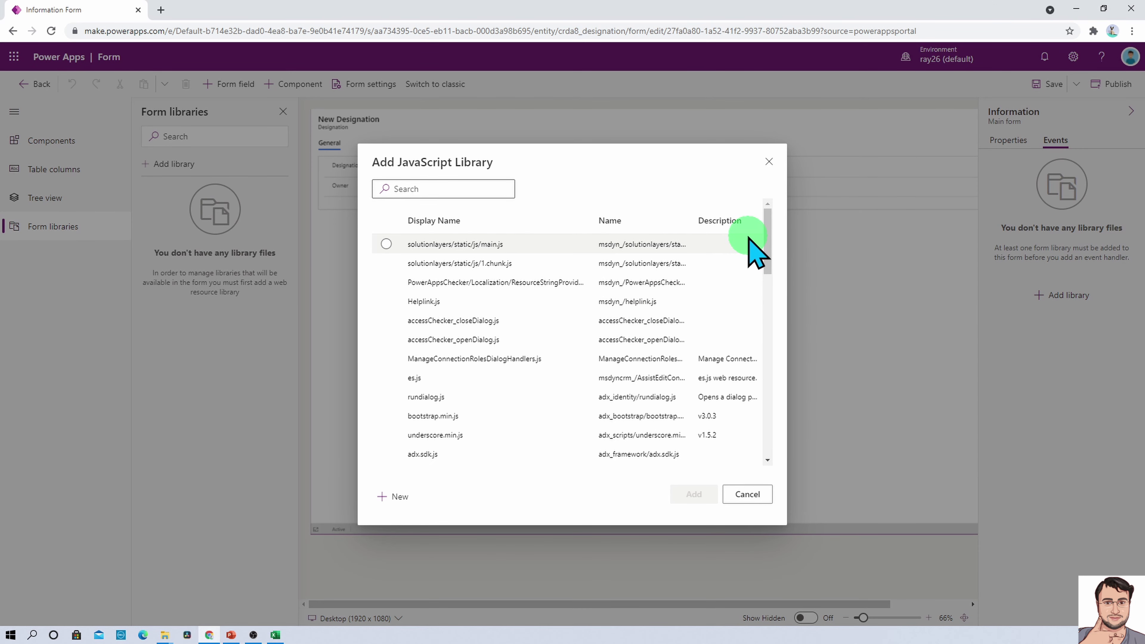
scroll(753, 252, "down", 15)
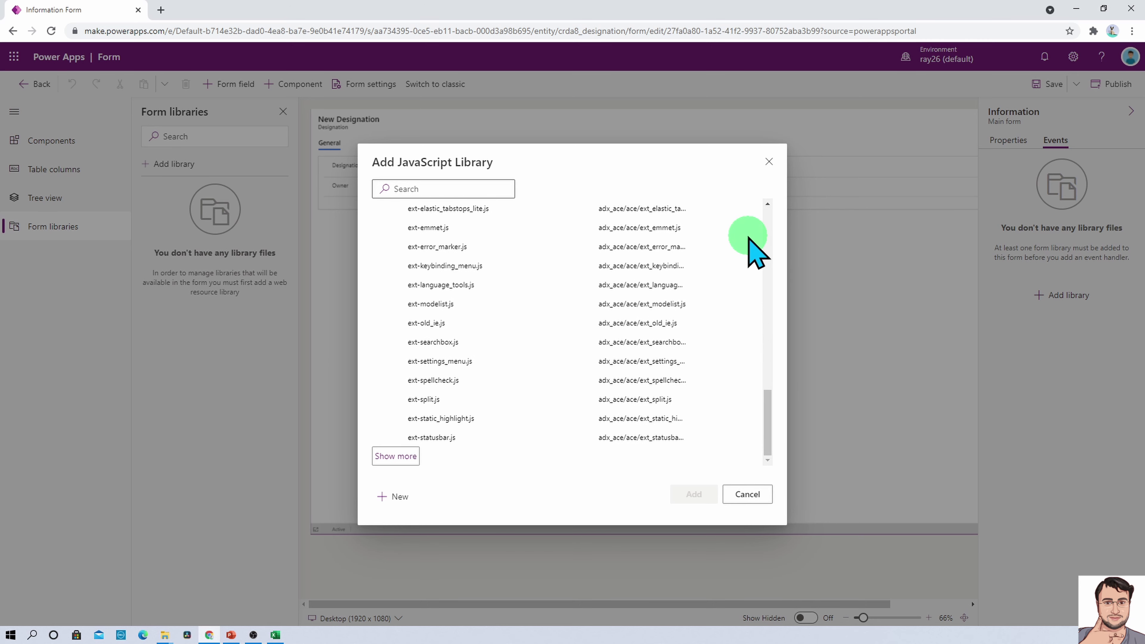
left_click(754, 496)
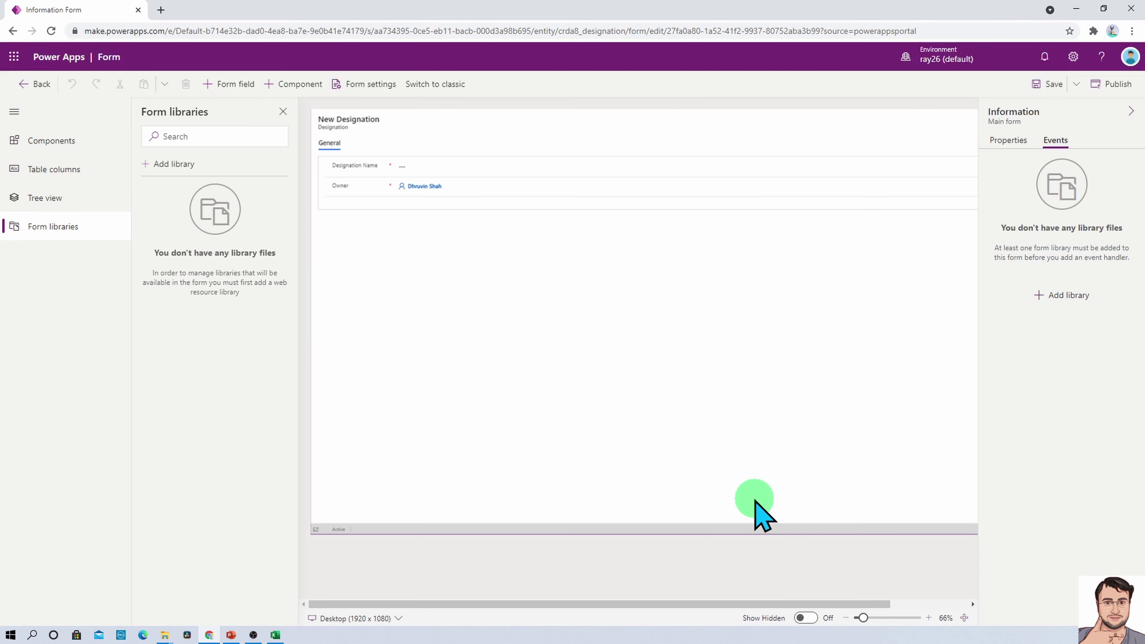
left_click(1008, 140)
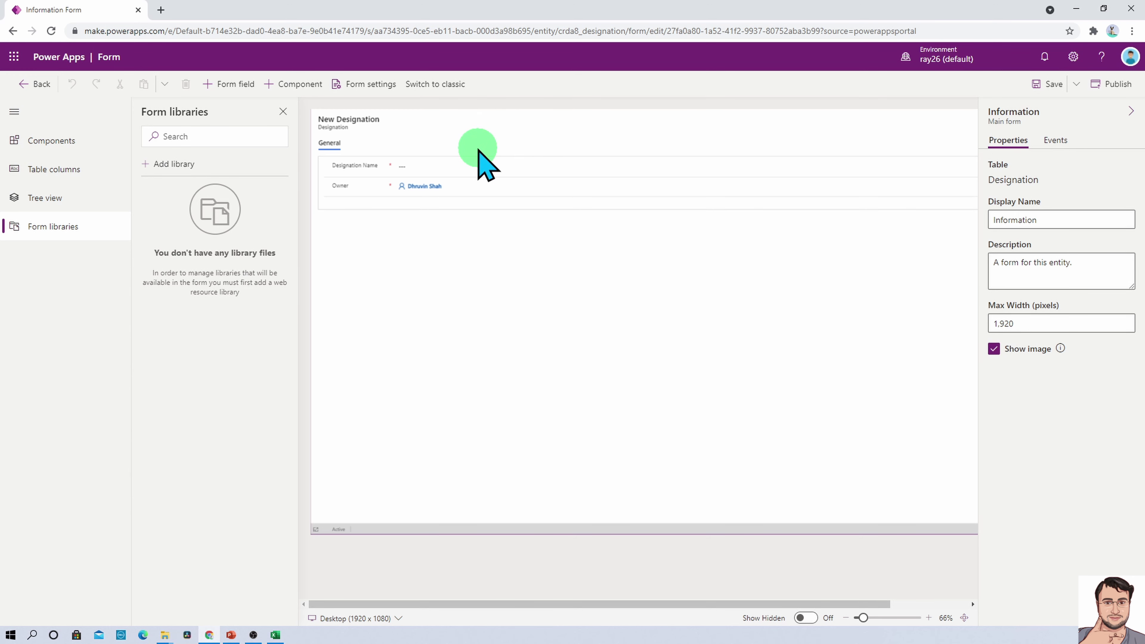
Expand the General tab and section in Tree view to reveal the Designation Name field
left_click(475, 173)
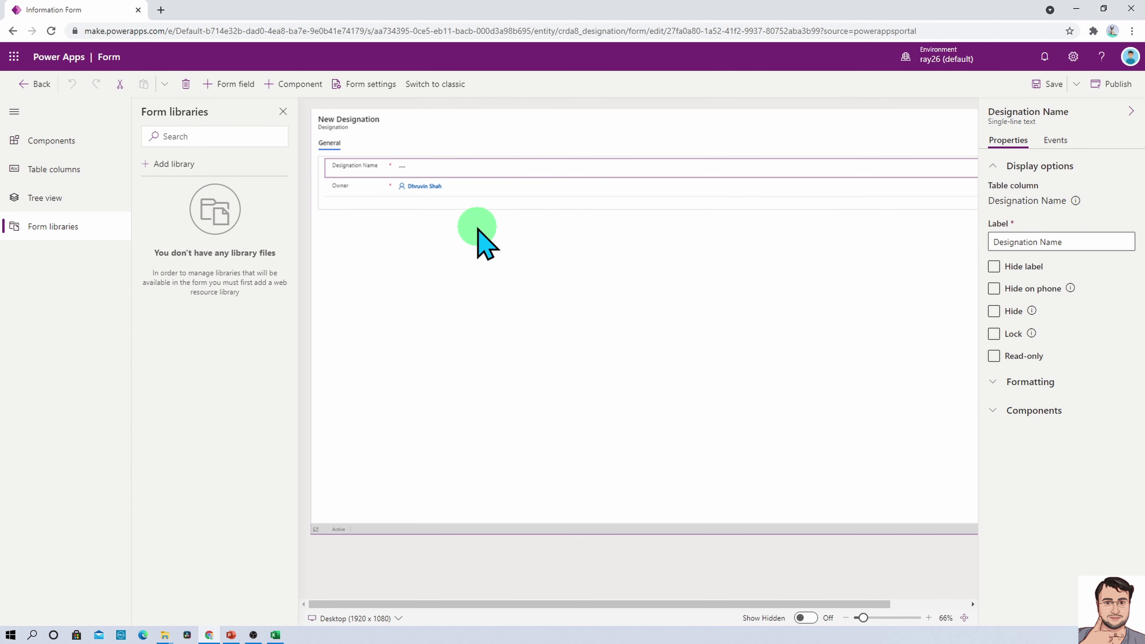
left_click(480, 237)
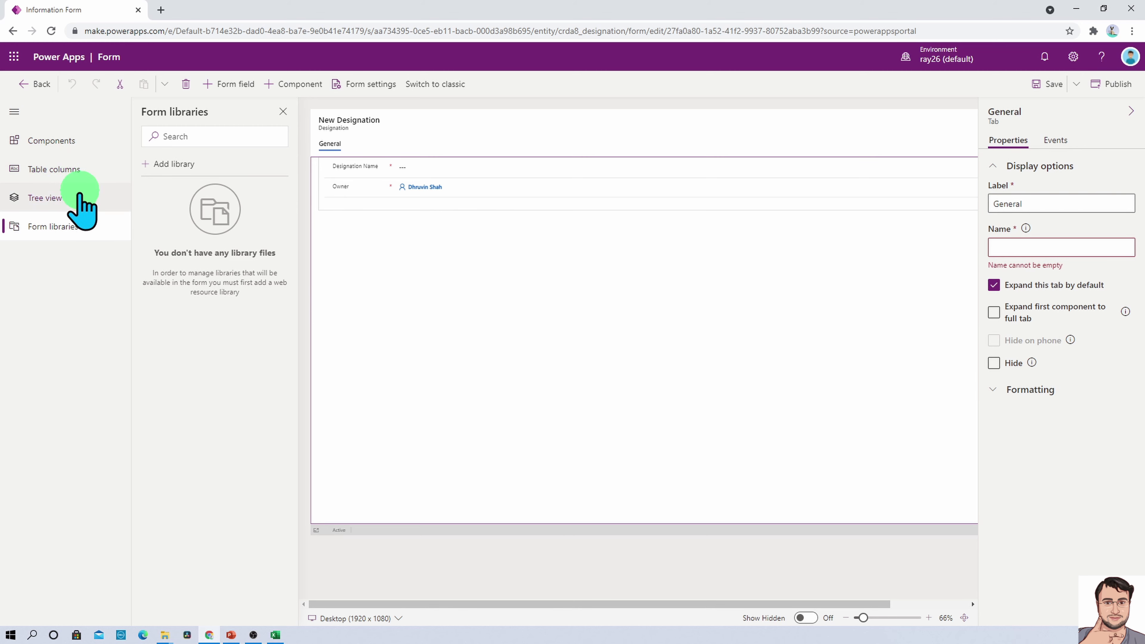
left_click(73, 201)
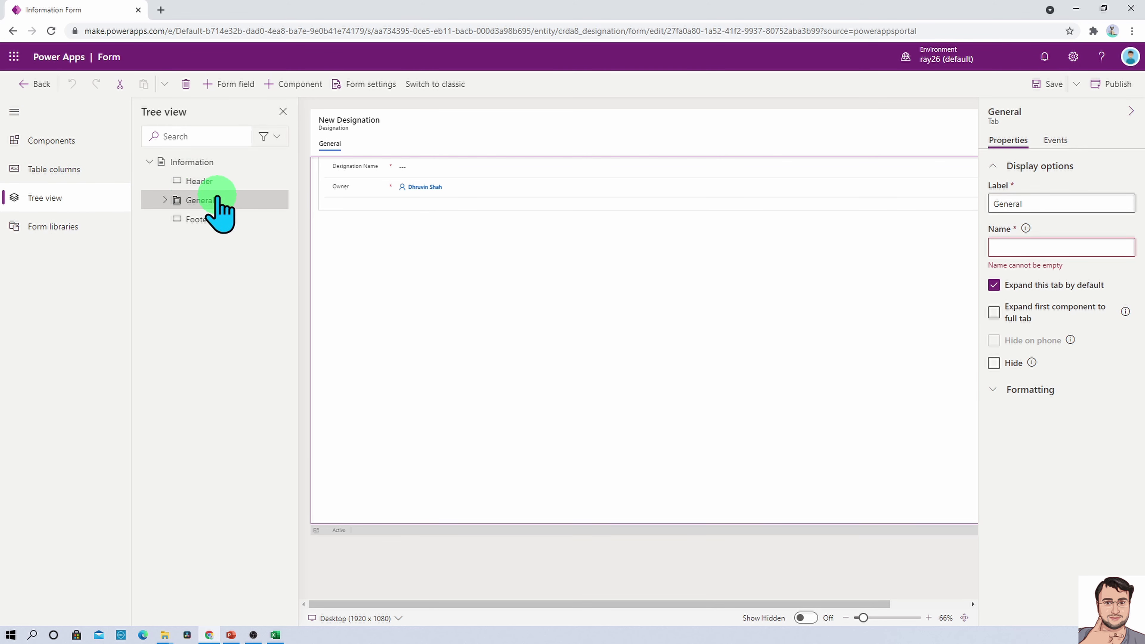
left_click(165, 200)
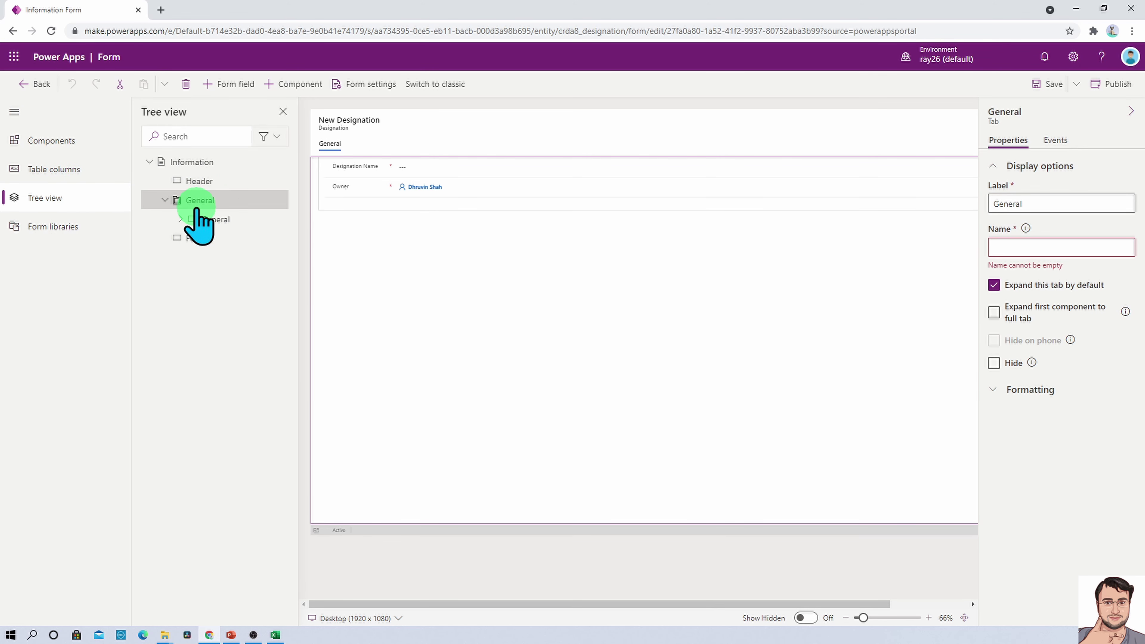
left_click(180, 219)
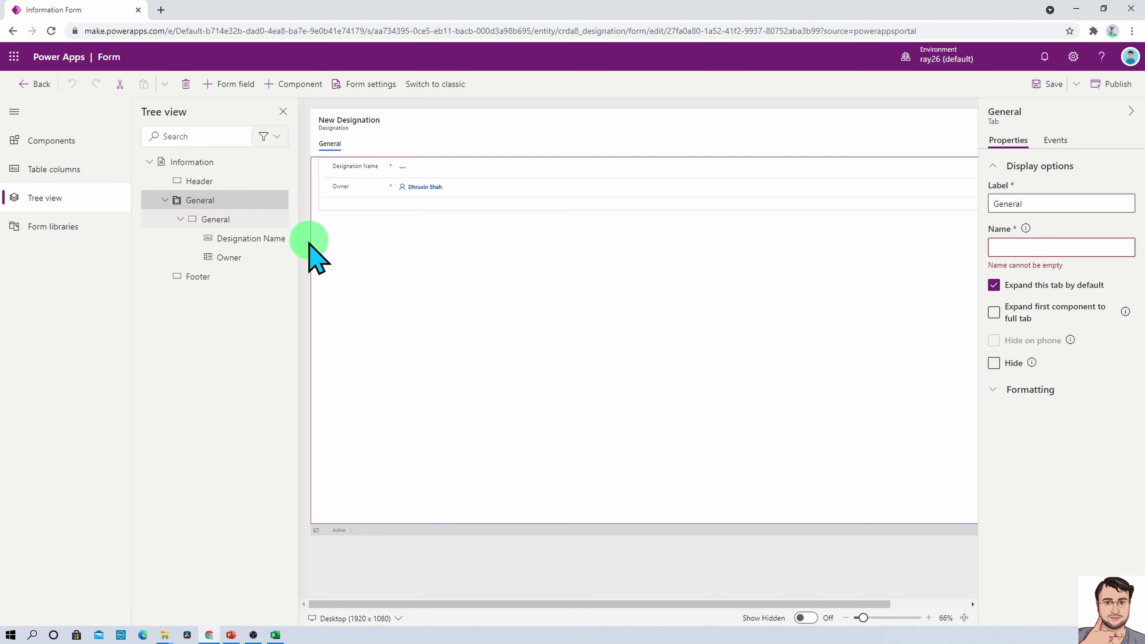
left_click(241, 238)
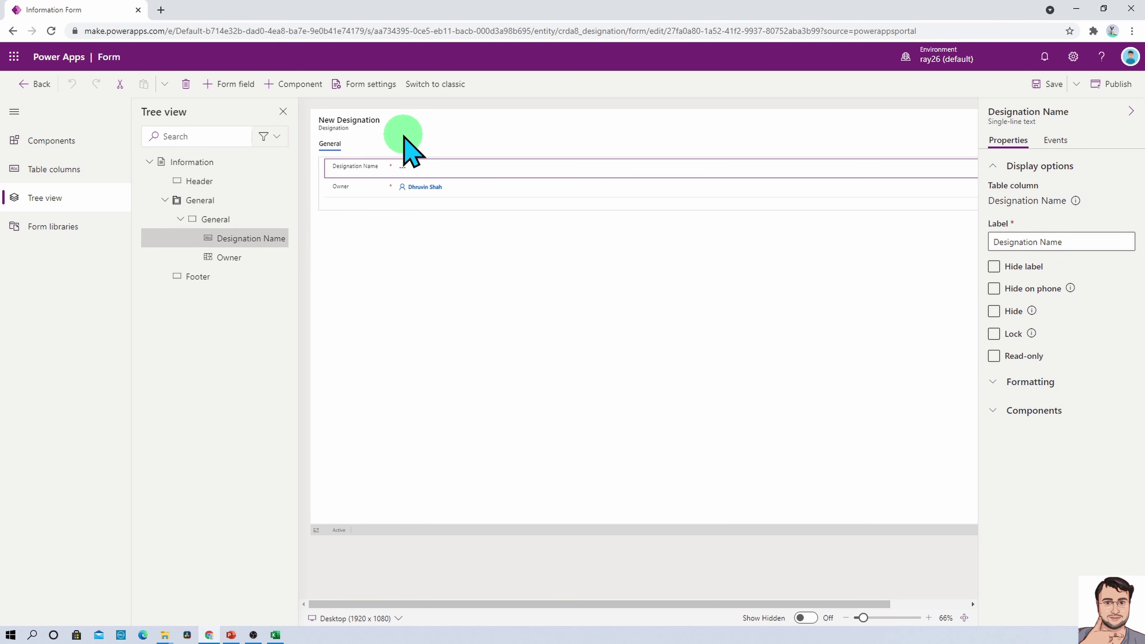
Move the Owner field into the form header and collapse the left navigation pane
left_click(379, 192)
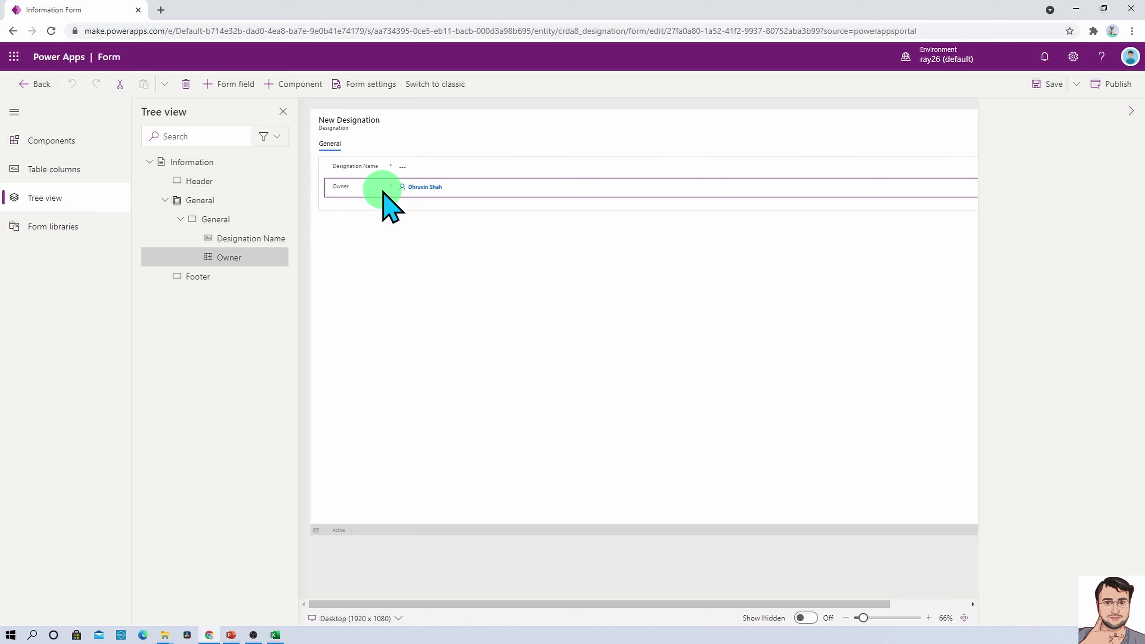
left_click_drag(378, 193, 590, 118)
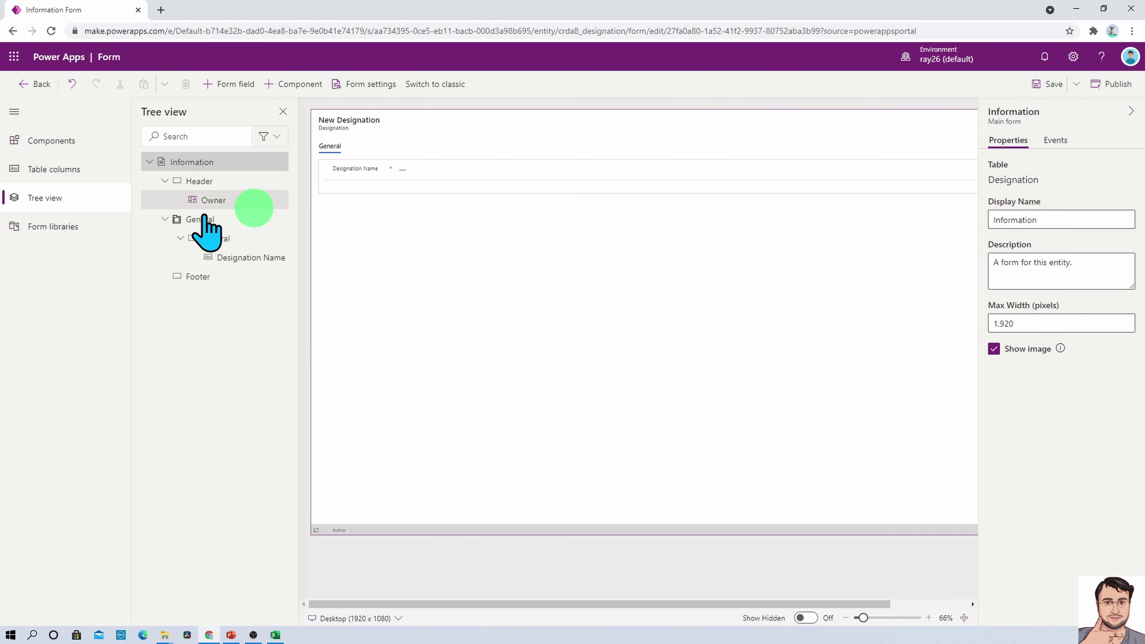
left_click(225, 204)
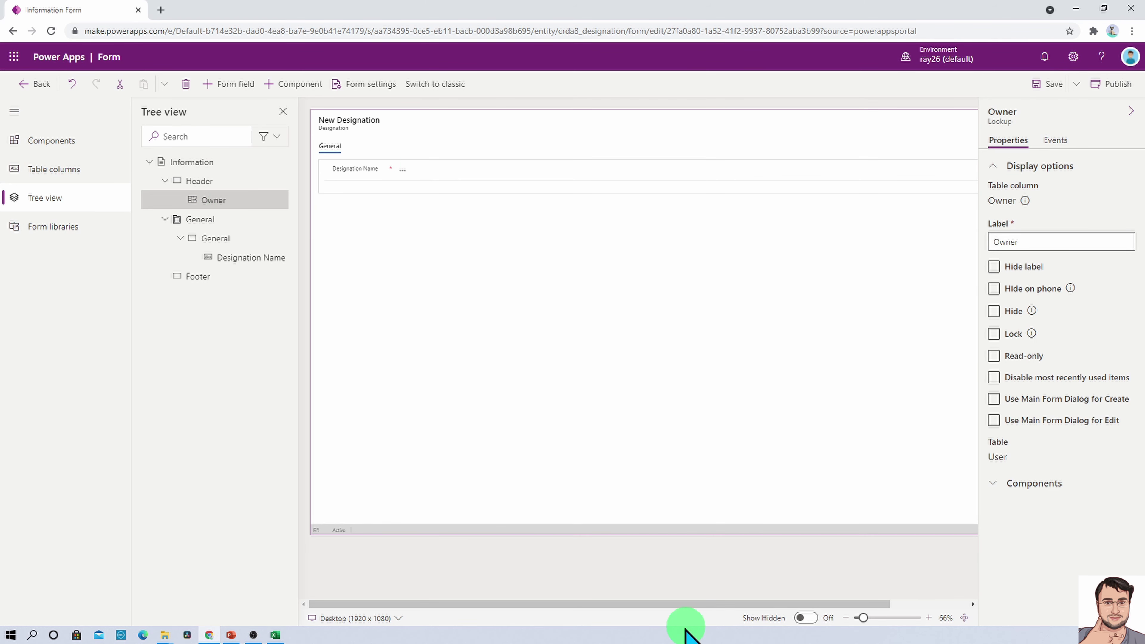
left_click_drag(616, 604, 734, 613)
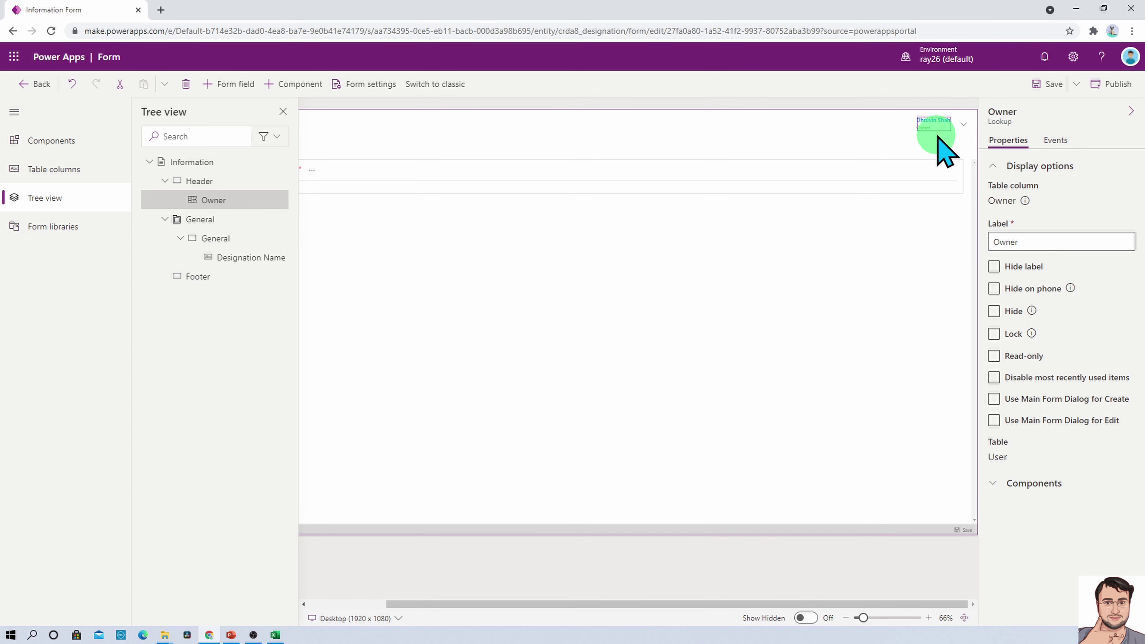
left_click(448, 191)
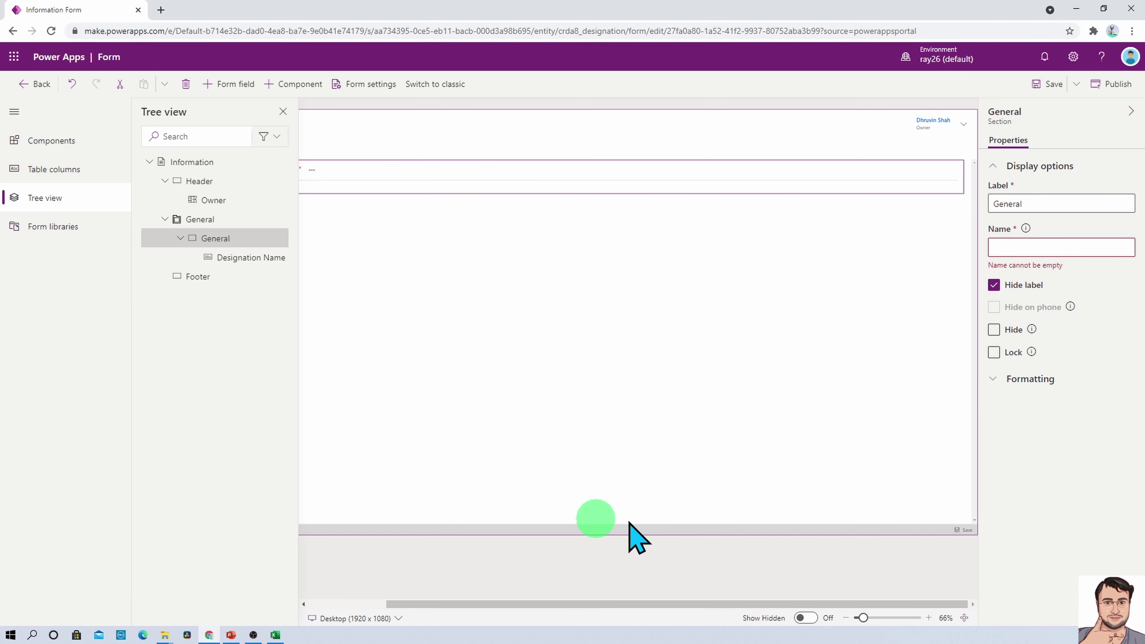
left_click(14, 112)
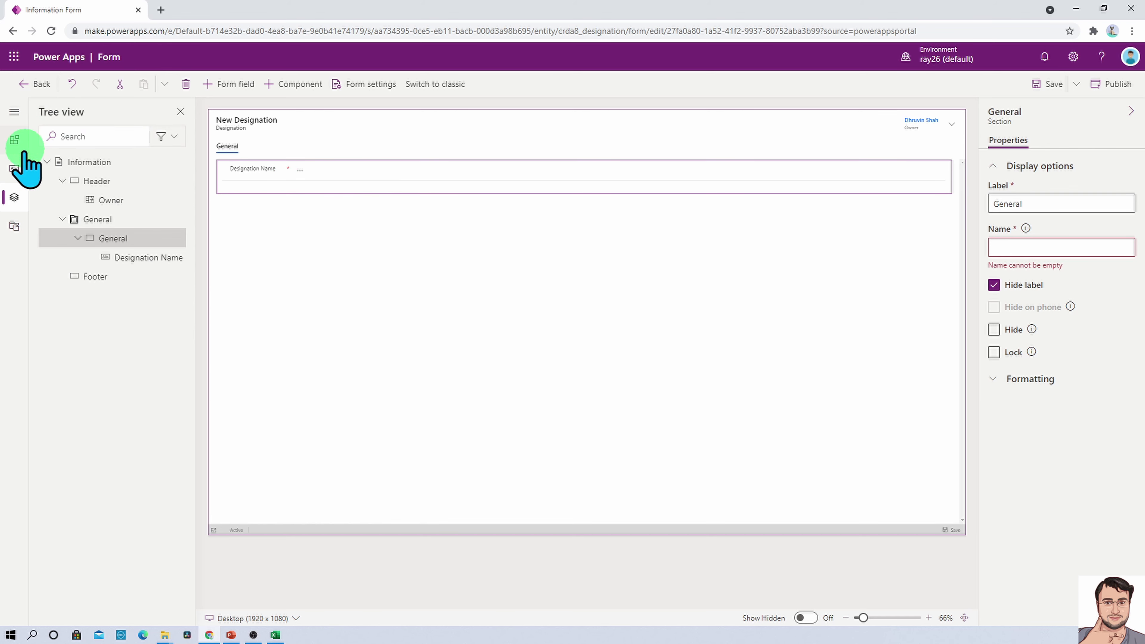
Add the custom Description and Min Experience columns to the Designation form and publish it
left_click(17, 169)
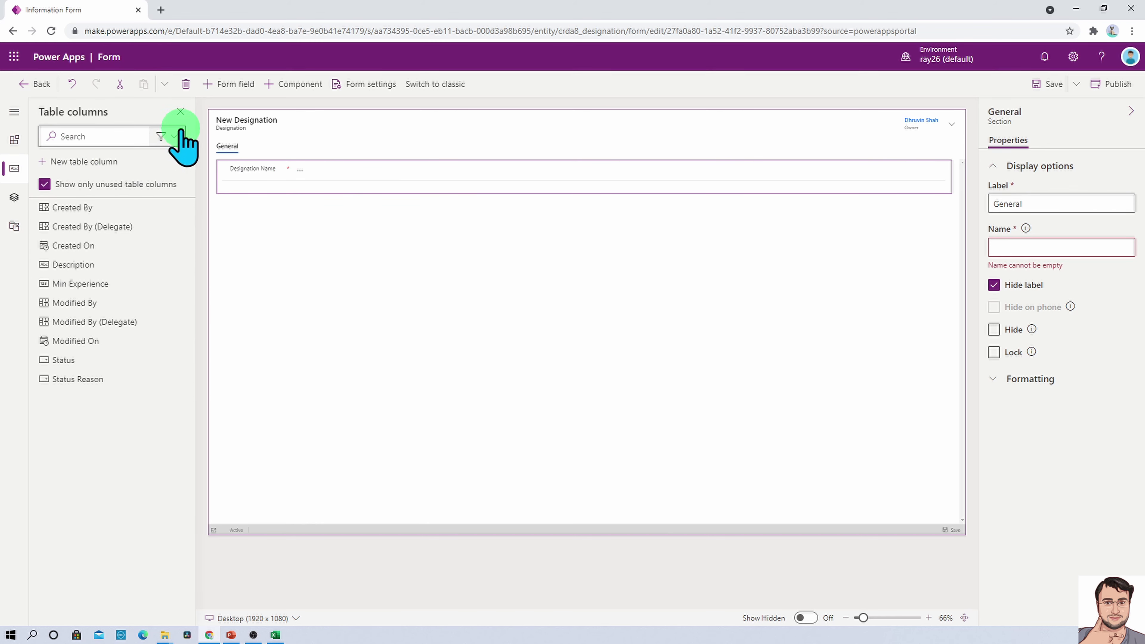
left_click(175, 136)
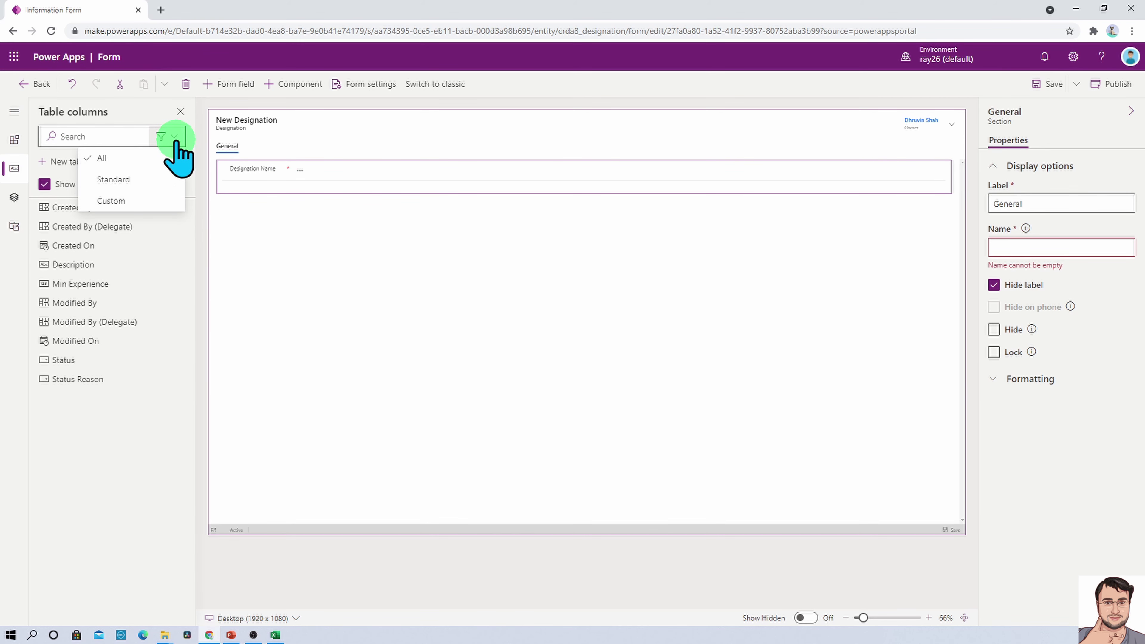
left_click(143, 201)
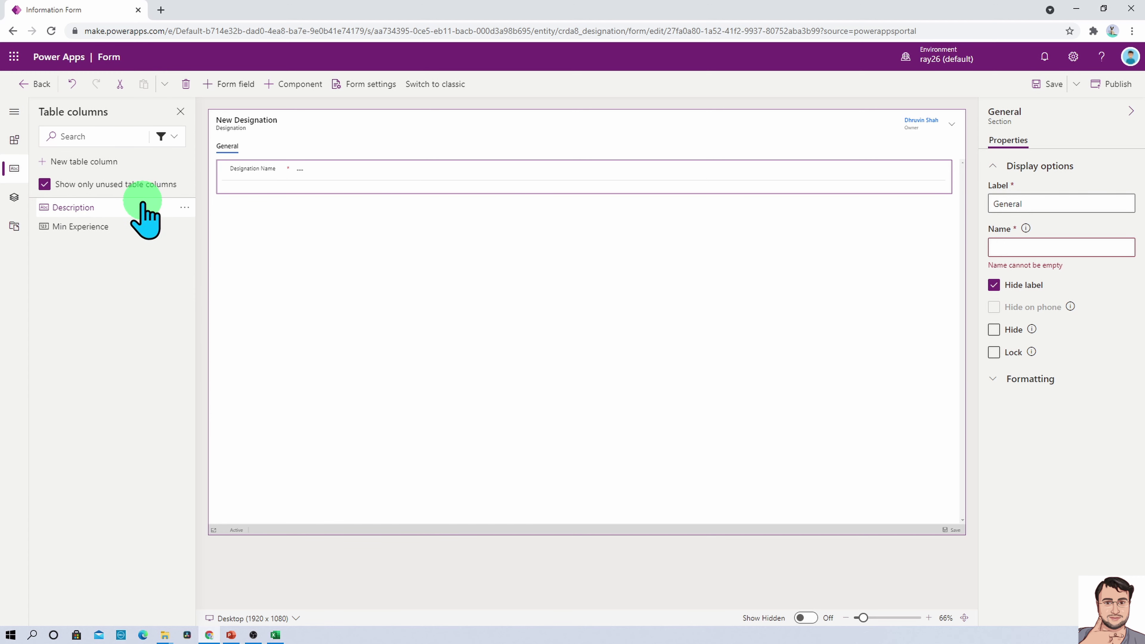
left_click(101, 212)
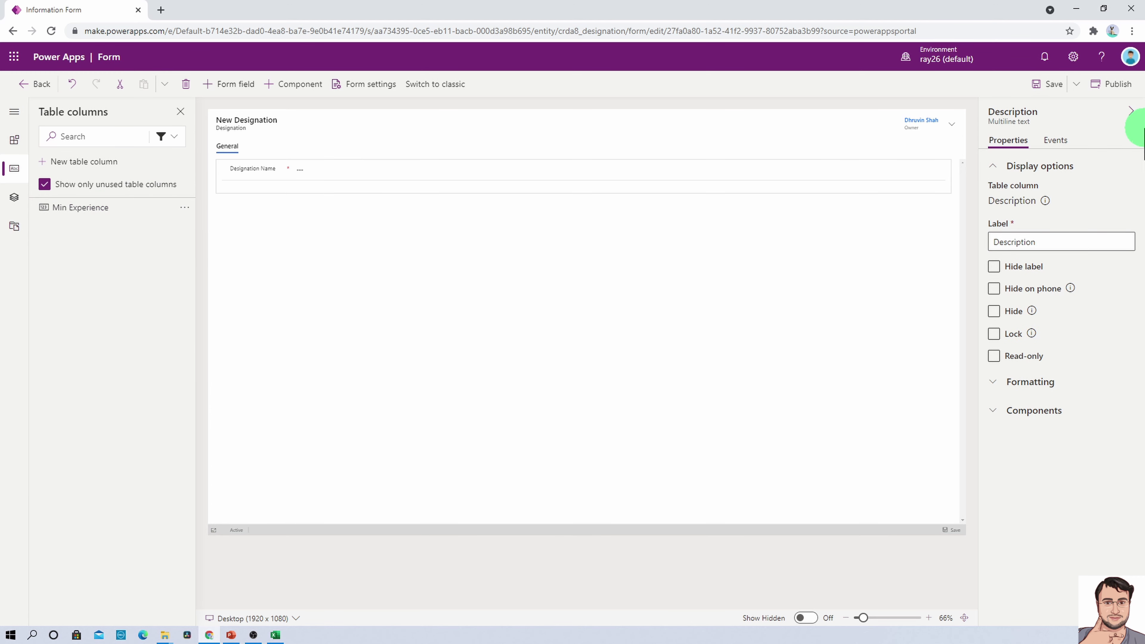
left_click(100, 221)
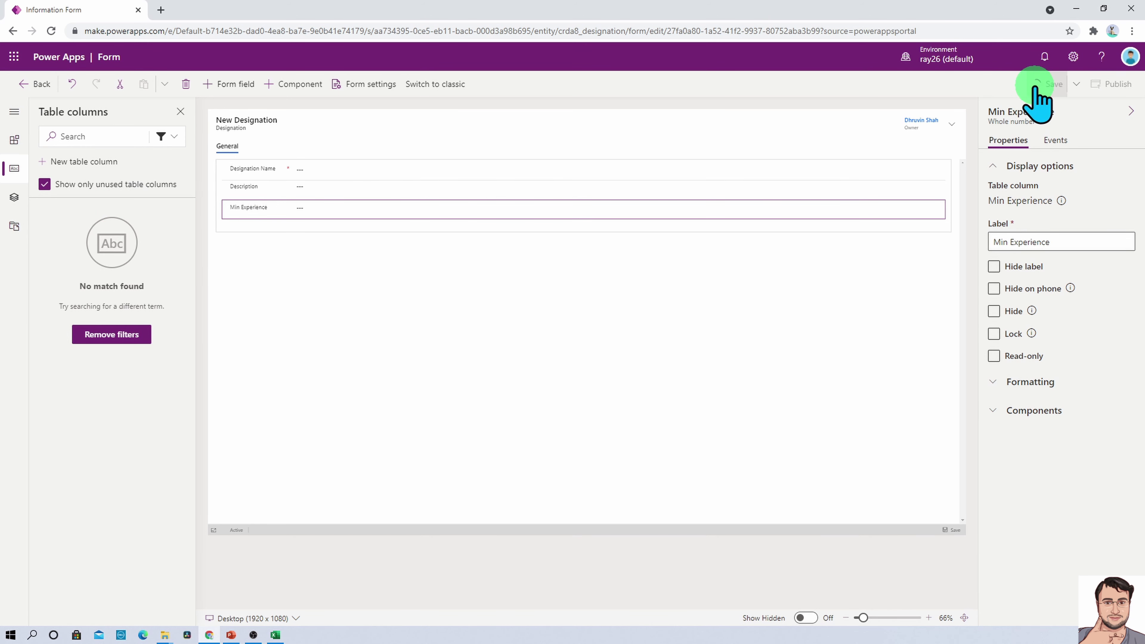
left_click(1119, 85)
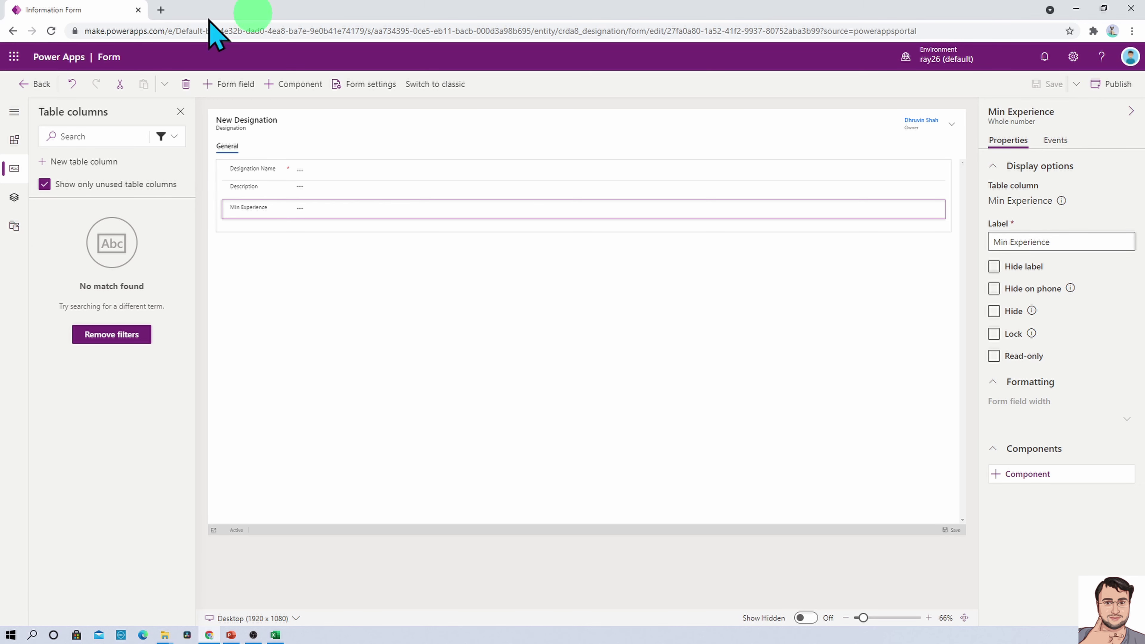
Leave the designer and start a new record from the Designation table's Data view
left_click(36, 85)
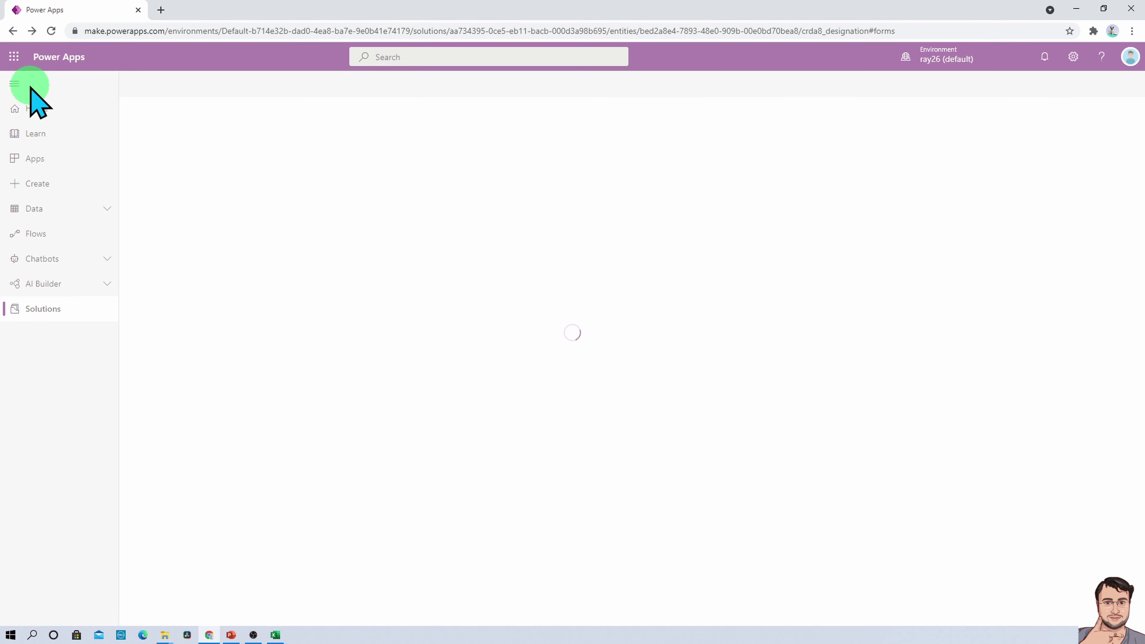
left_click(550, 144)
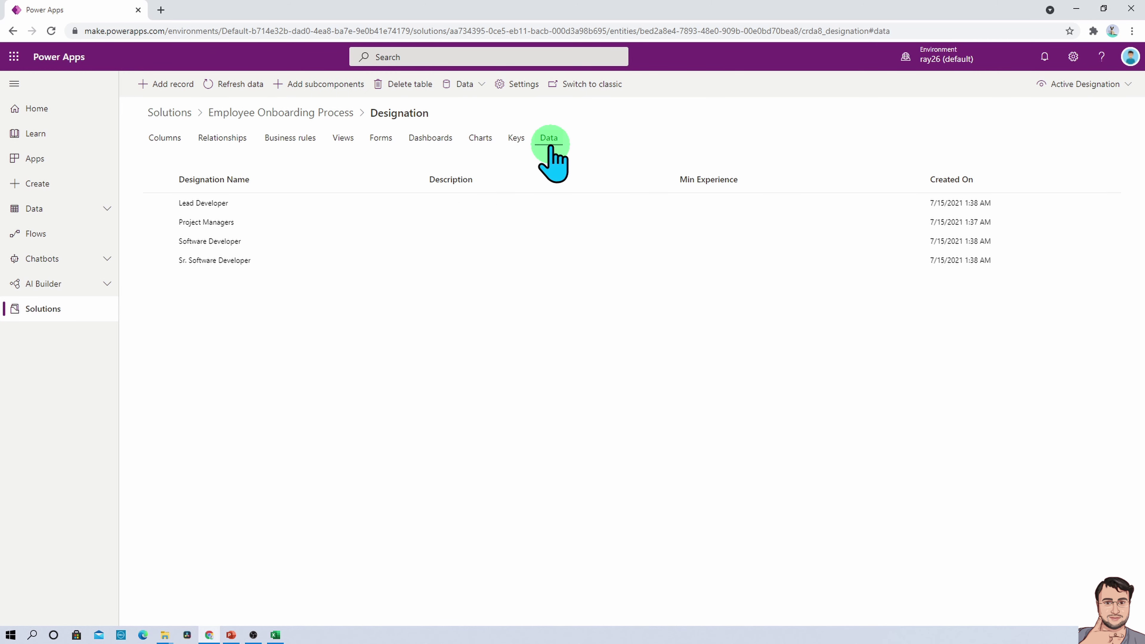
left_click(165, 84)
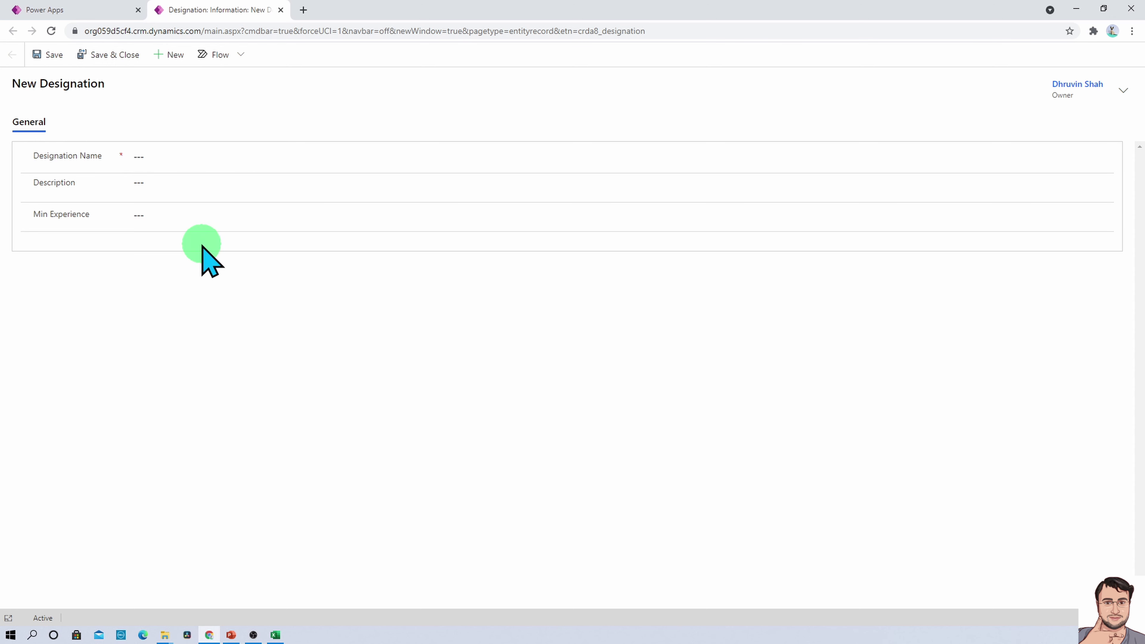
Save a 'Power BI Developer' designation with its description and Min Experience 5, then refresh the list
left_click(215, 159)
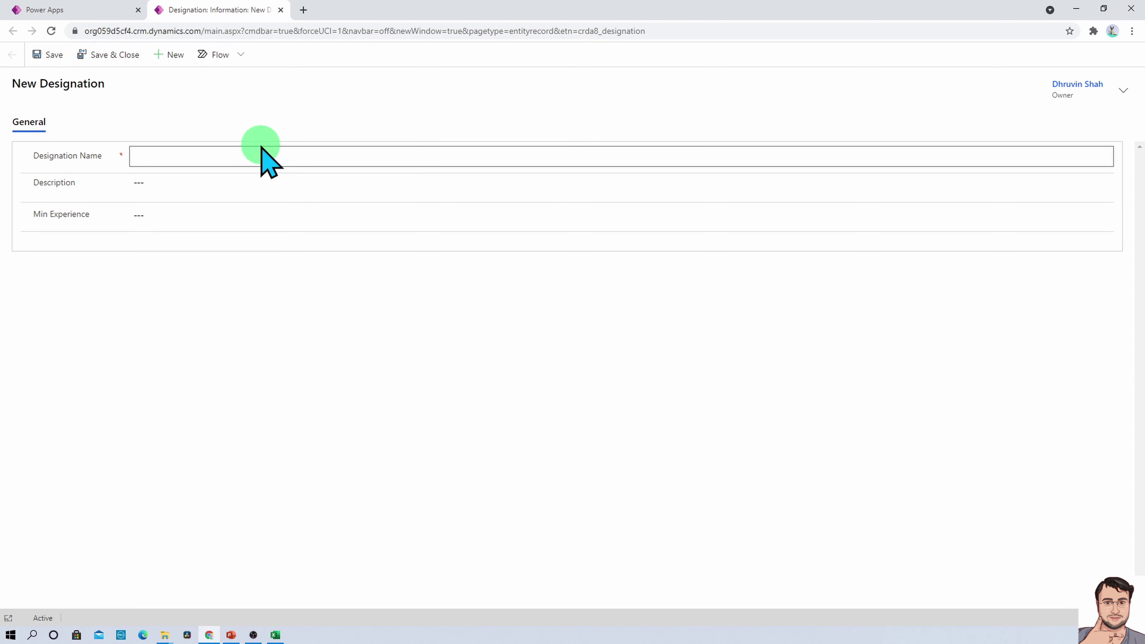
type("Power BI Developer")
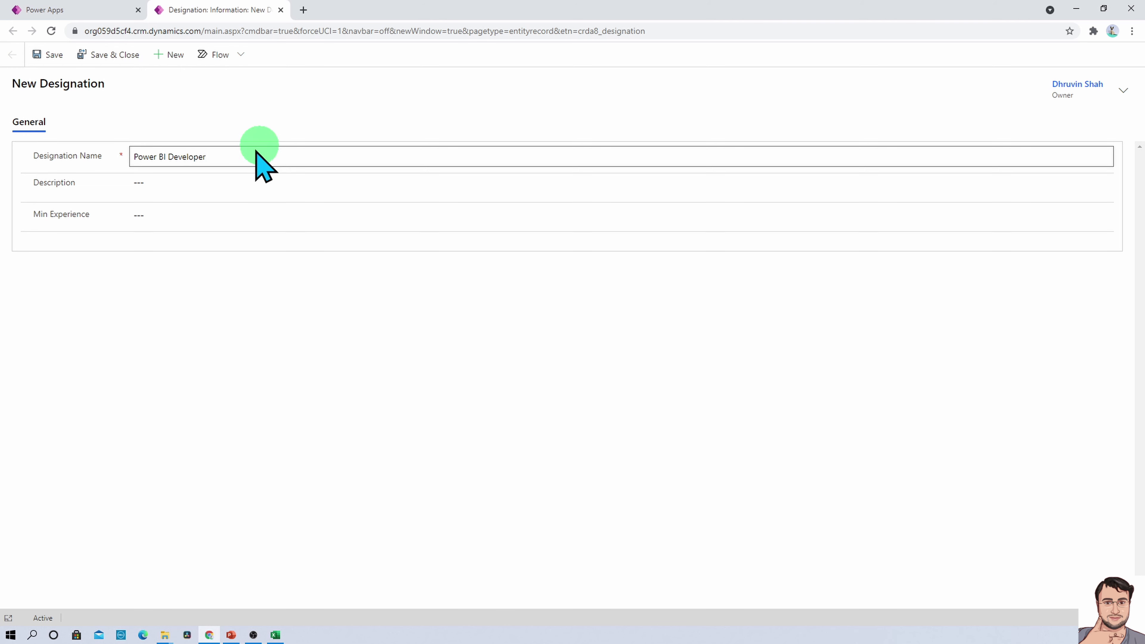
left_click(224, 183)
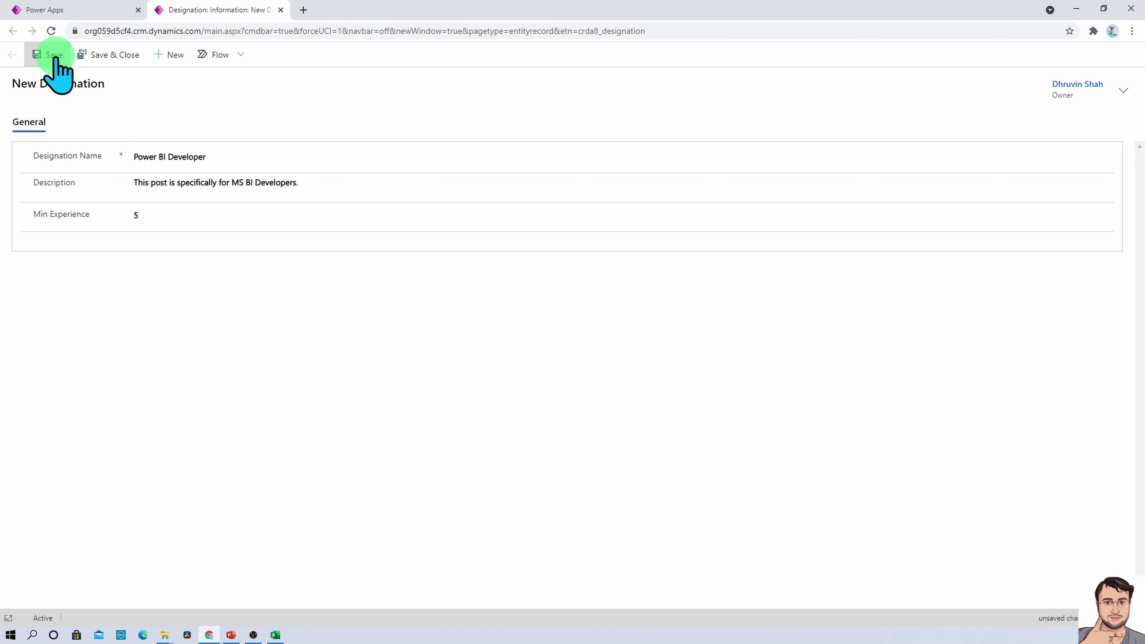
left_click(95, 55)
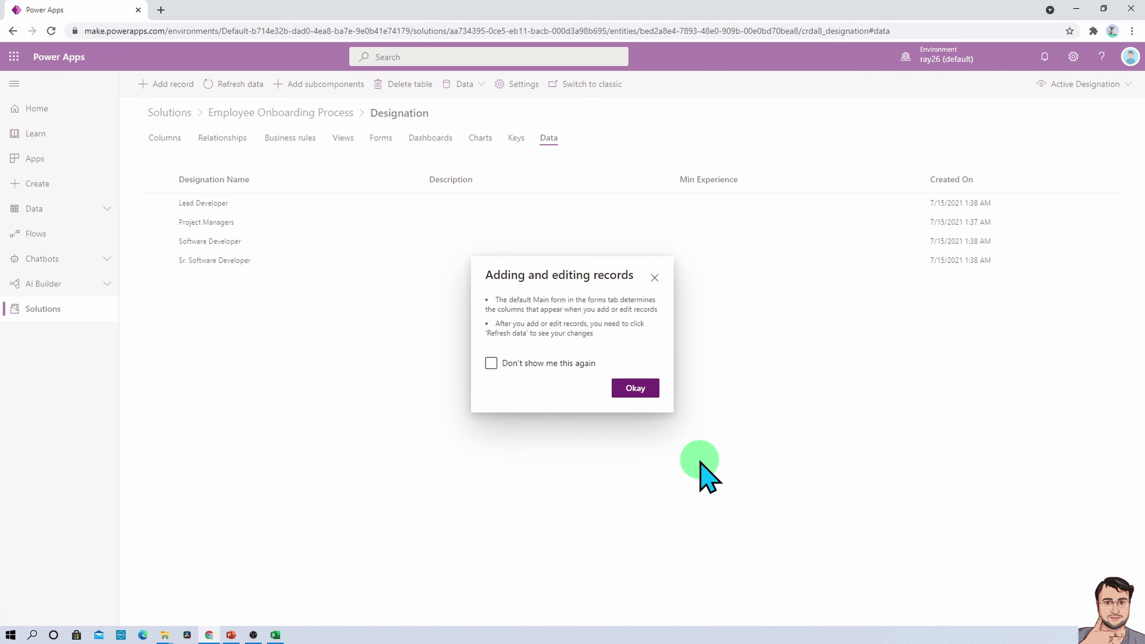
left_click(636, 388)
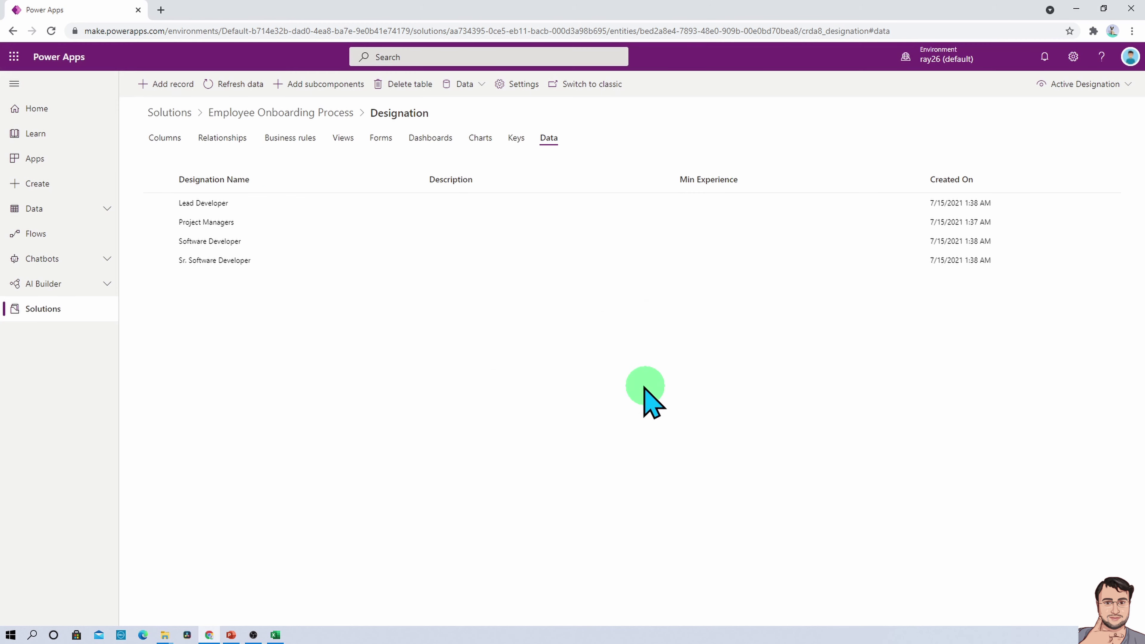
left_click(240, 85)
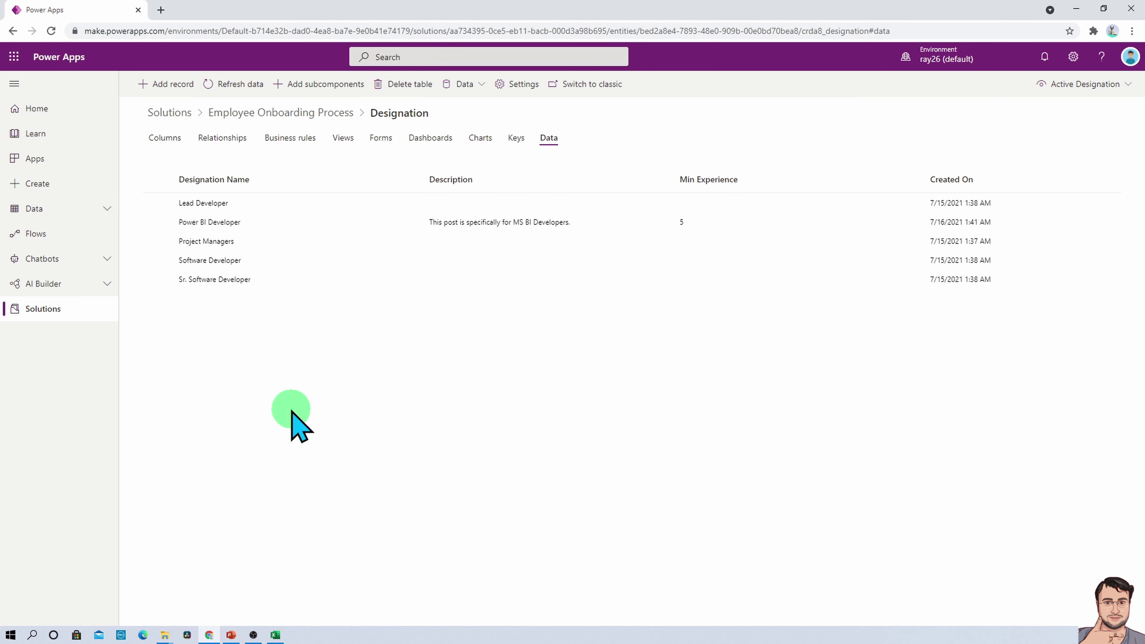
Select the Lead Developer row and open it for editing
left_click(200, 204)
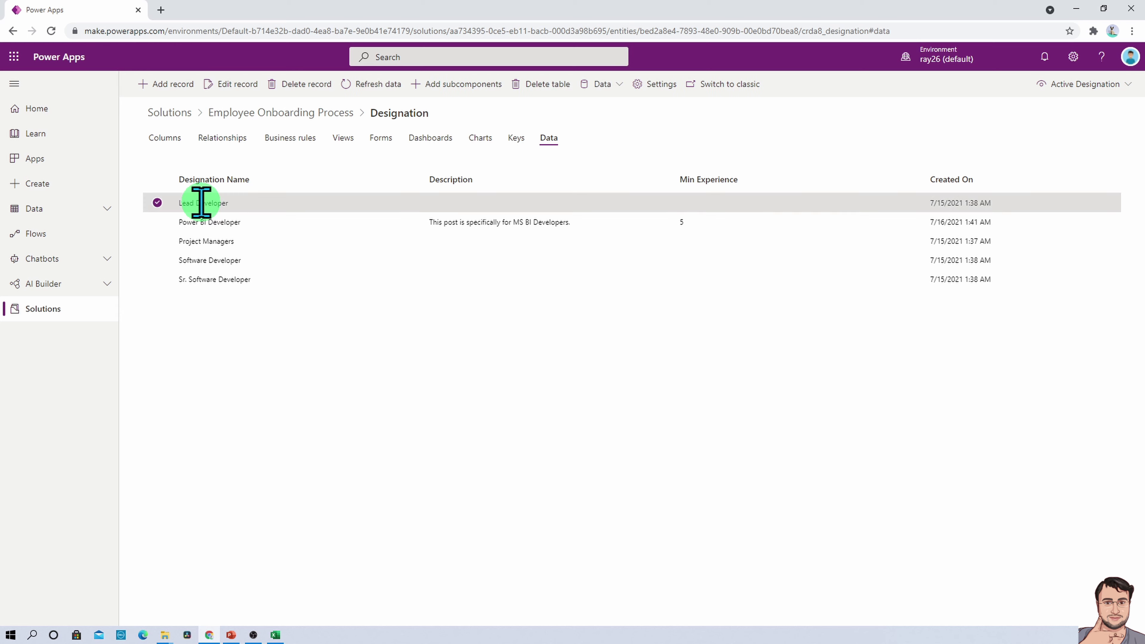
left_click(241, 86)
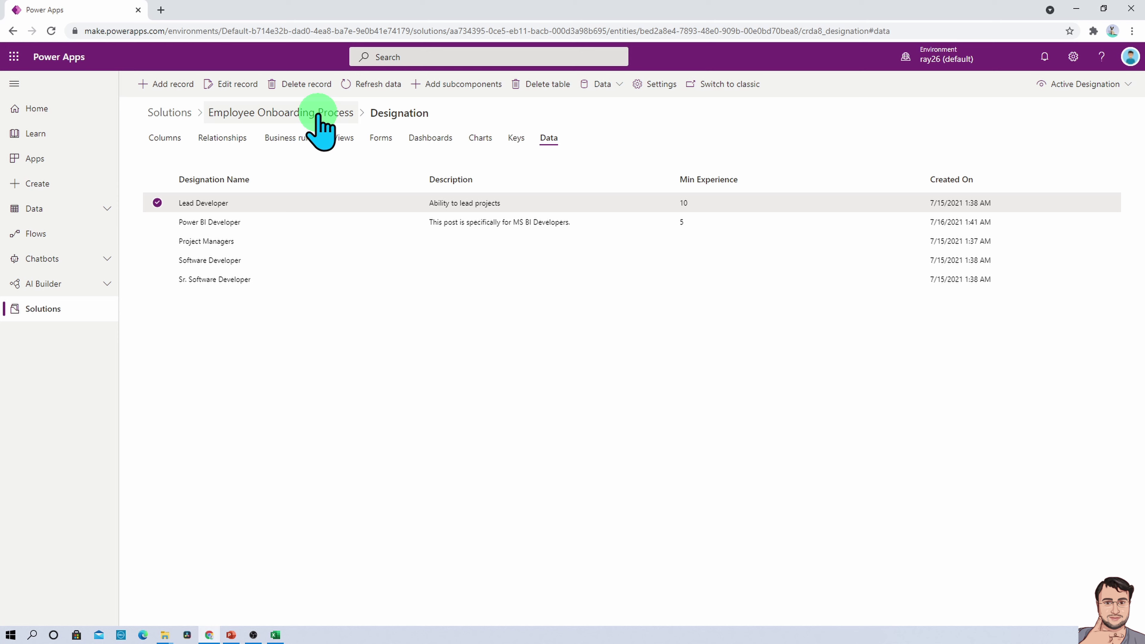
Navigate to the Employee Onboarding table and open its Main Information form in the designer
left_click(319, 114)
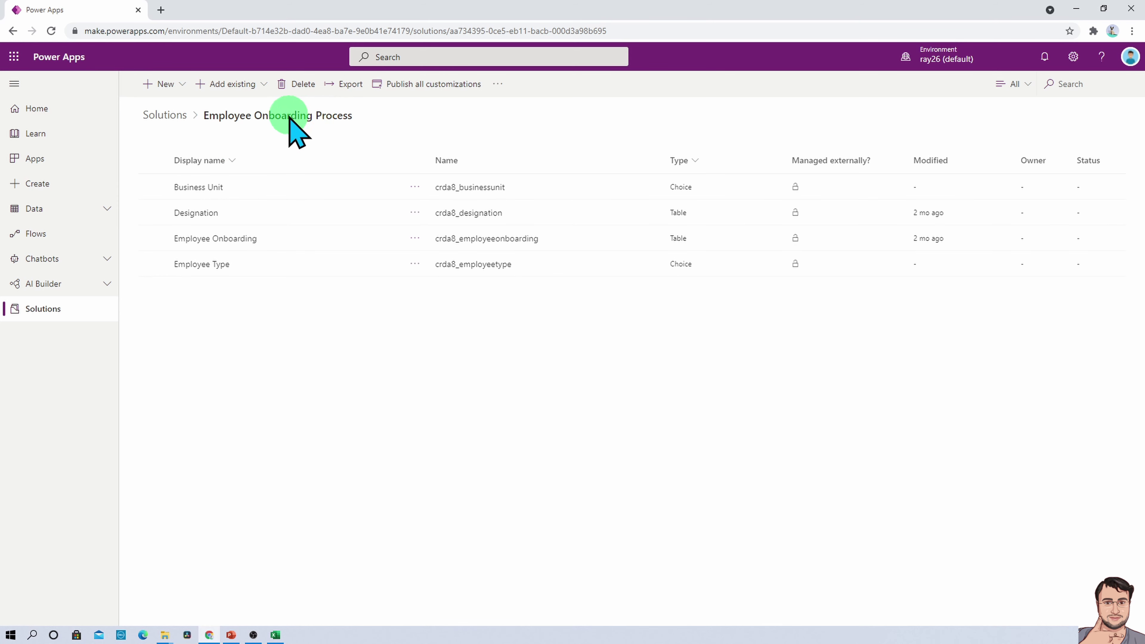
left_click(226, 243)
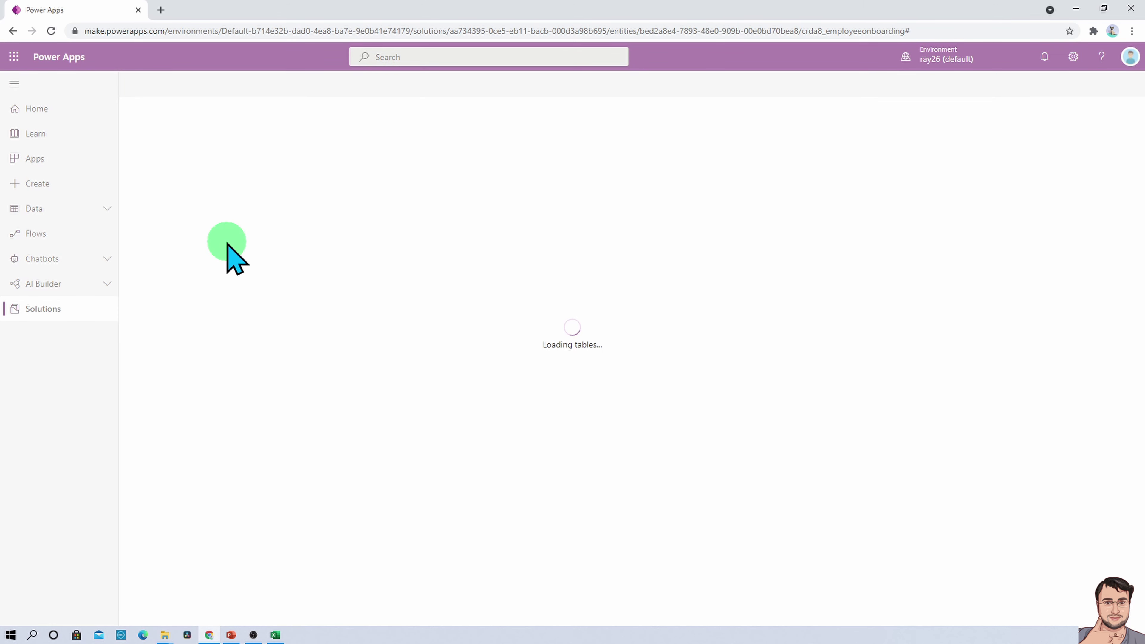
left_click(383, 139)
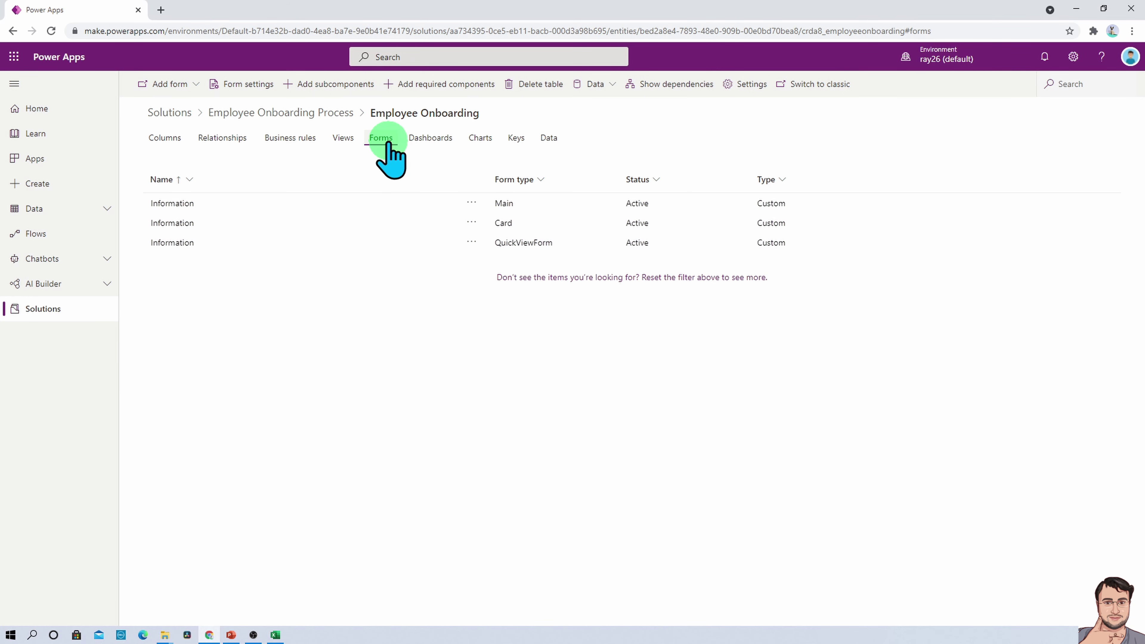
left_click(174, 244)
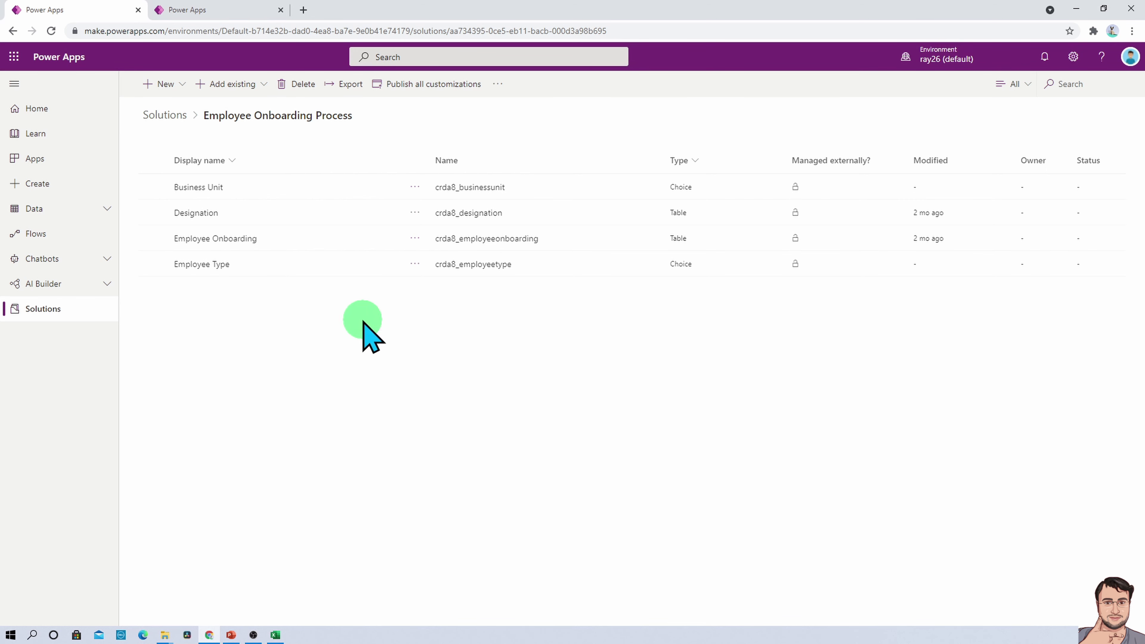
left_click(221, 238)
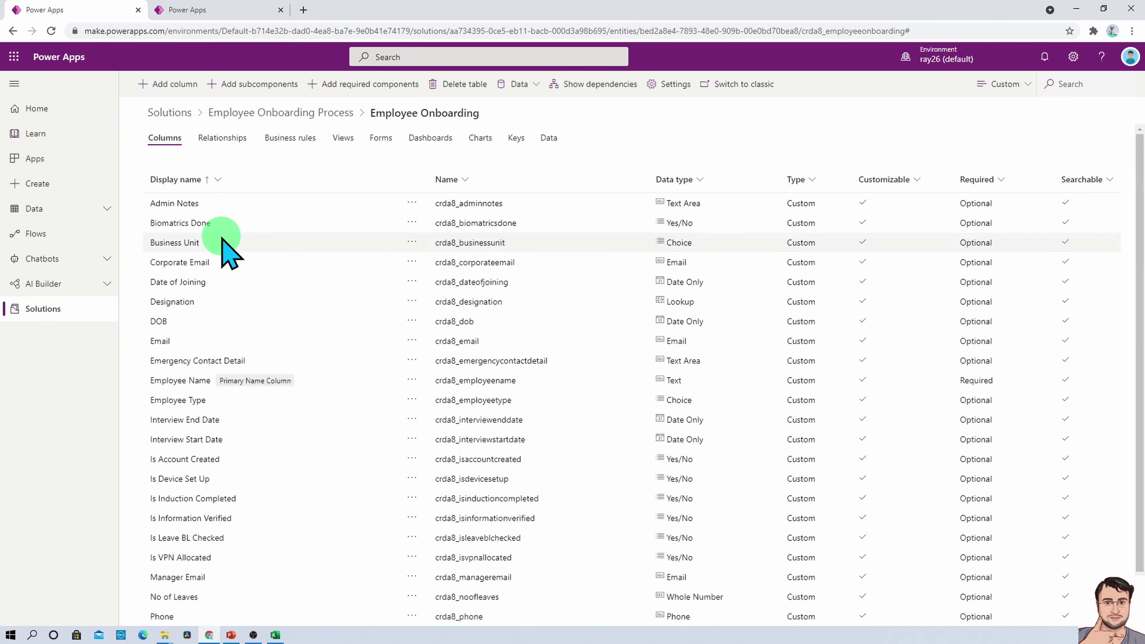
left_click(382, 137)
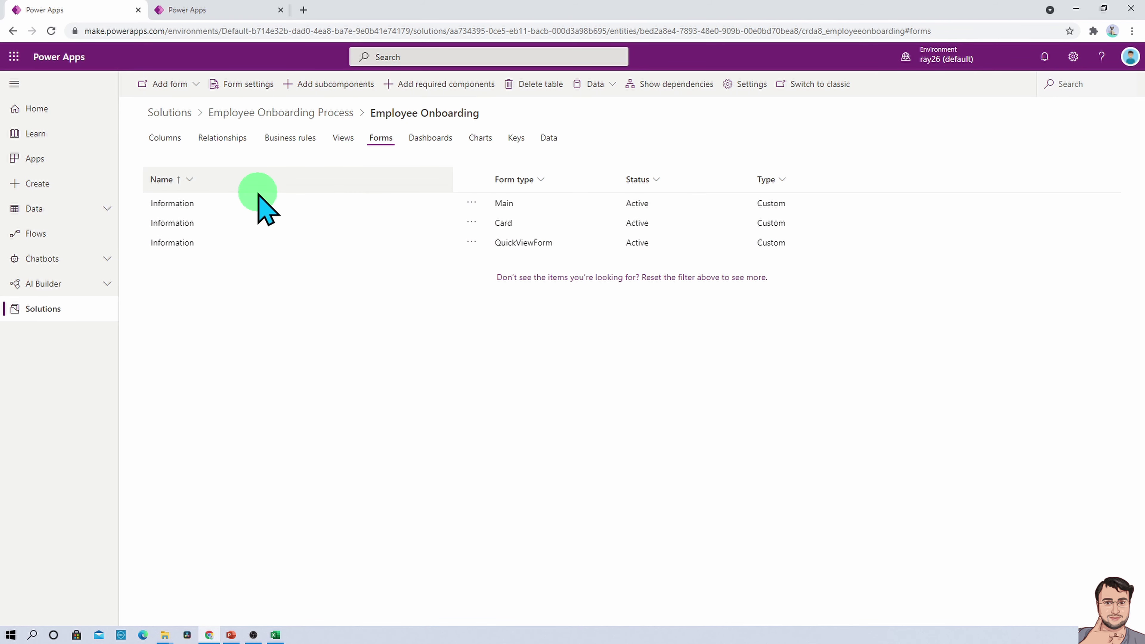
left_click(183, 204)
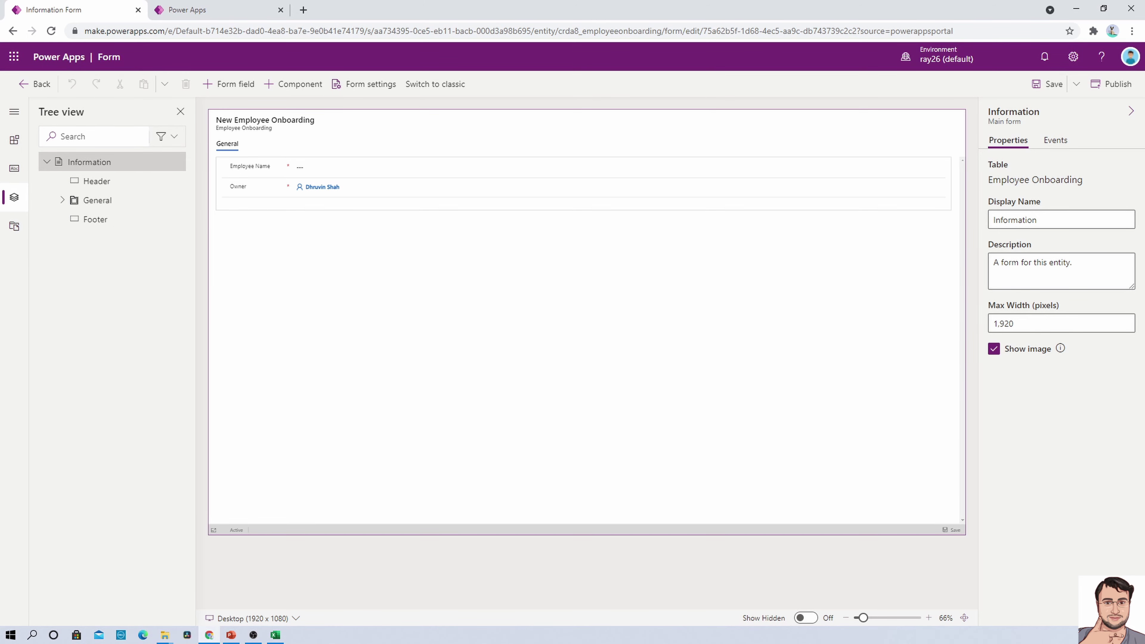
key("alt+Tab")
left_click(701, 213)
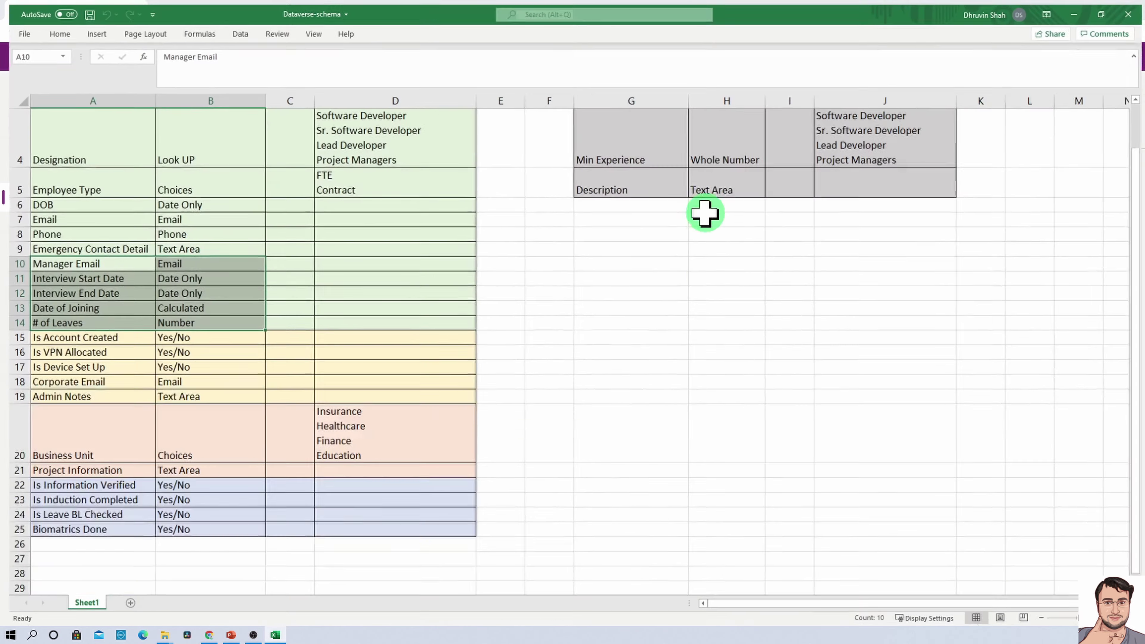
scroll(276, 358, "up", 1)
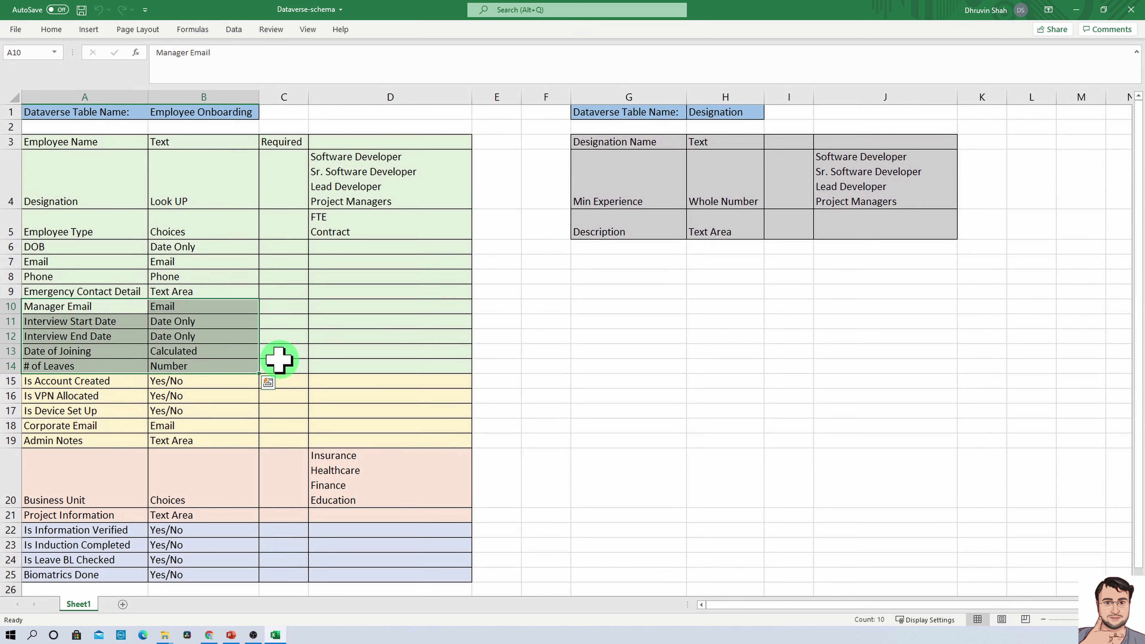
left_click(243, 289)
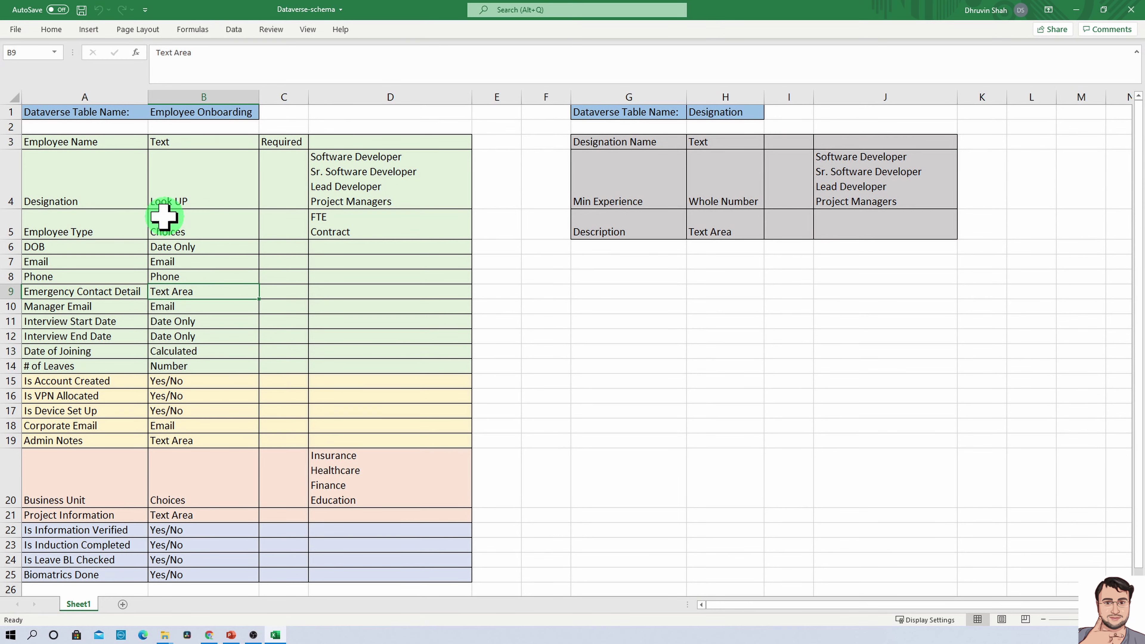
left_click_drag(36, 144, 379, 360)
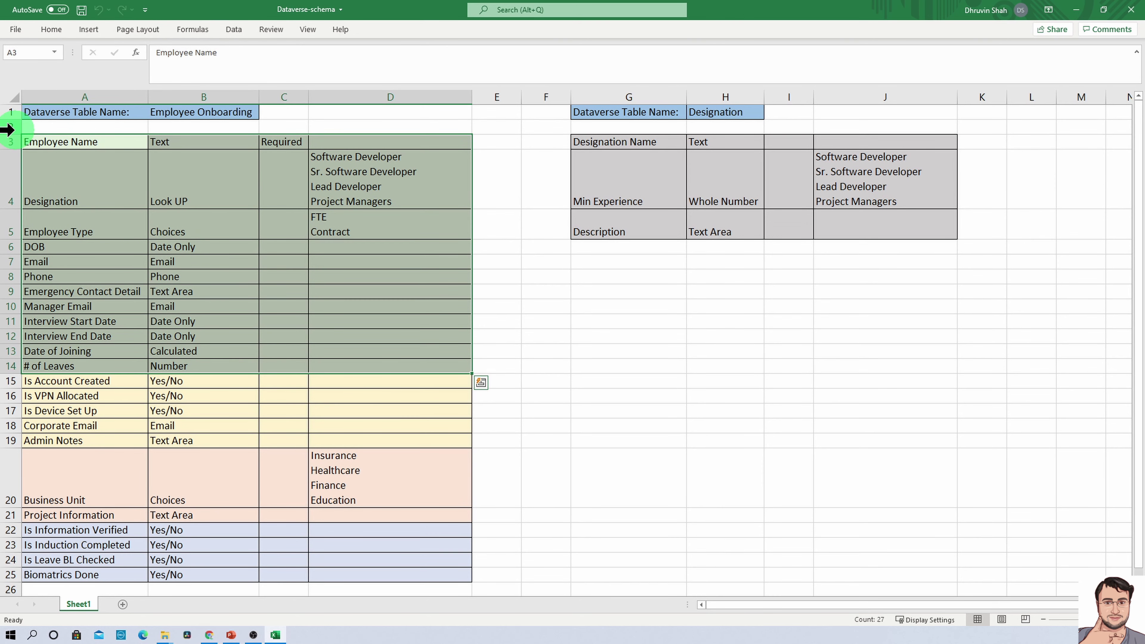
left_click(92, 142)
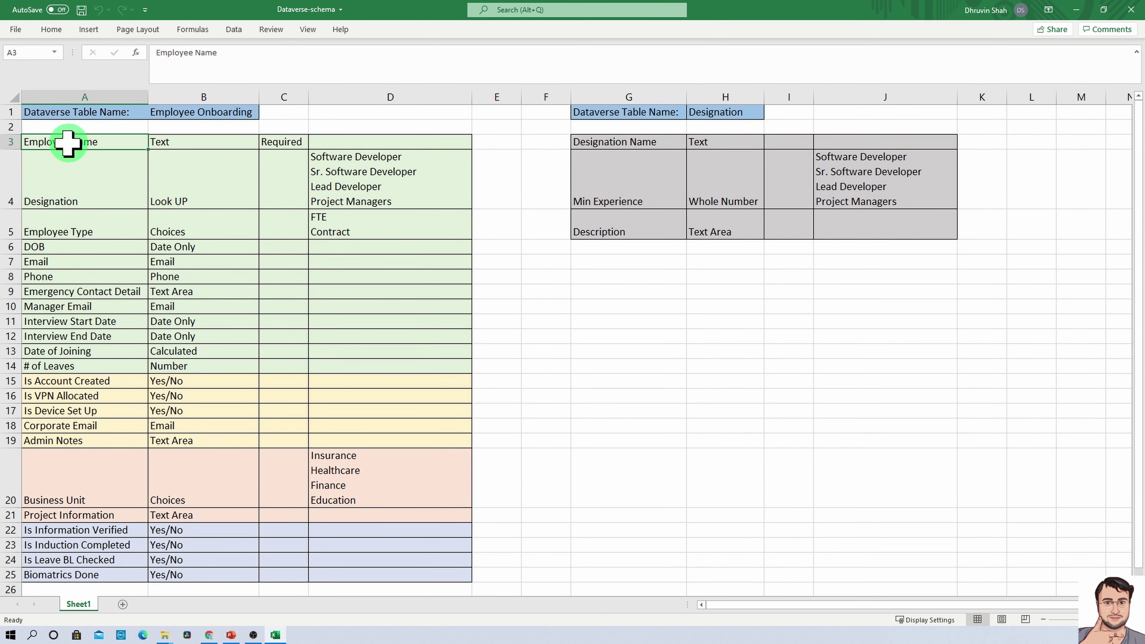
left_click_drag(51, 143, 312, 293)
left_click_drag(41, 305, 315, 368)
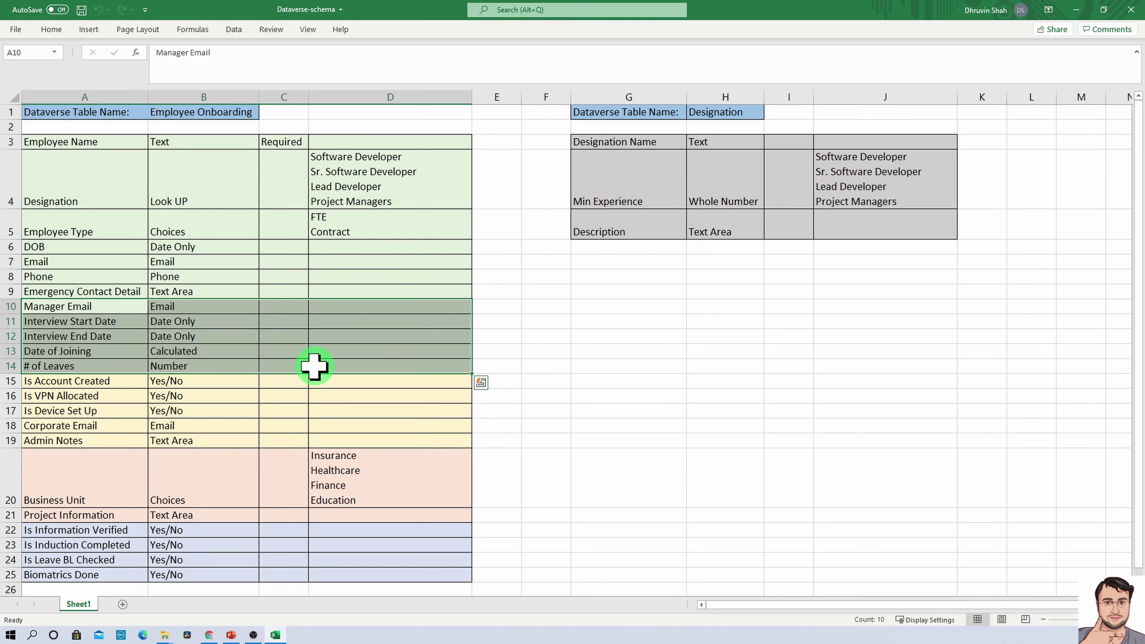
key("alt+Tab")
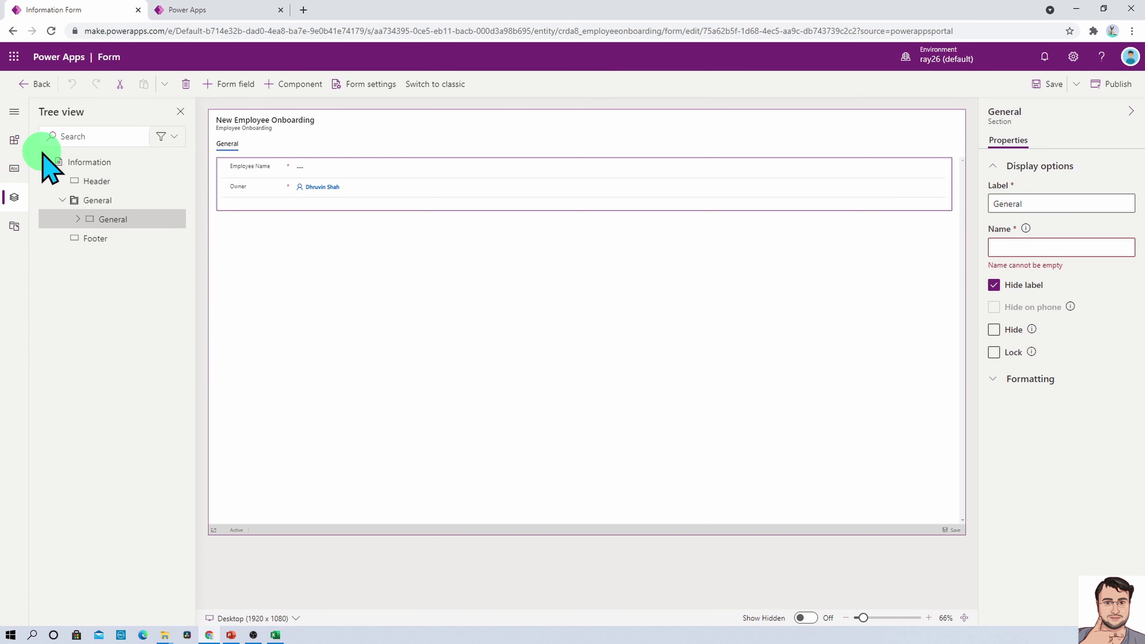
Filter Table columns to Custom and move the Owner field into the form header
left_click(18, 168)
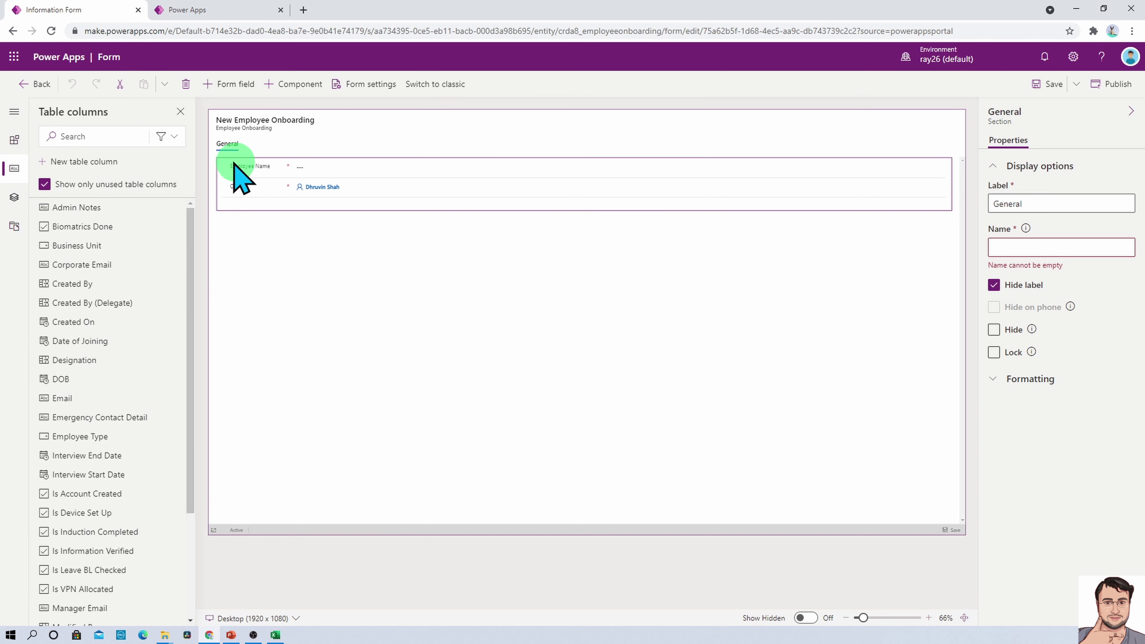
left_click(172, 137)
left_click(161, 198)
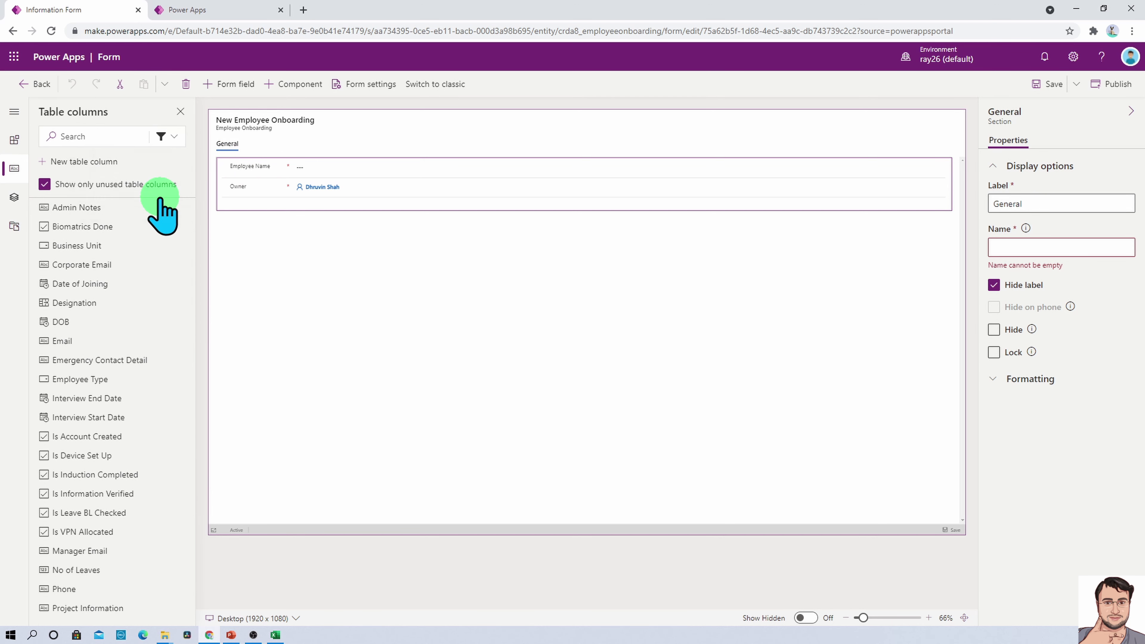
left_click(253, 167)
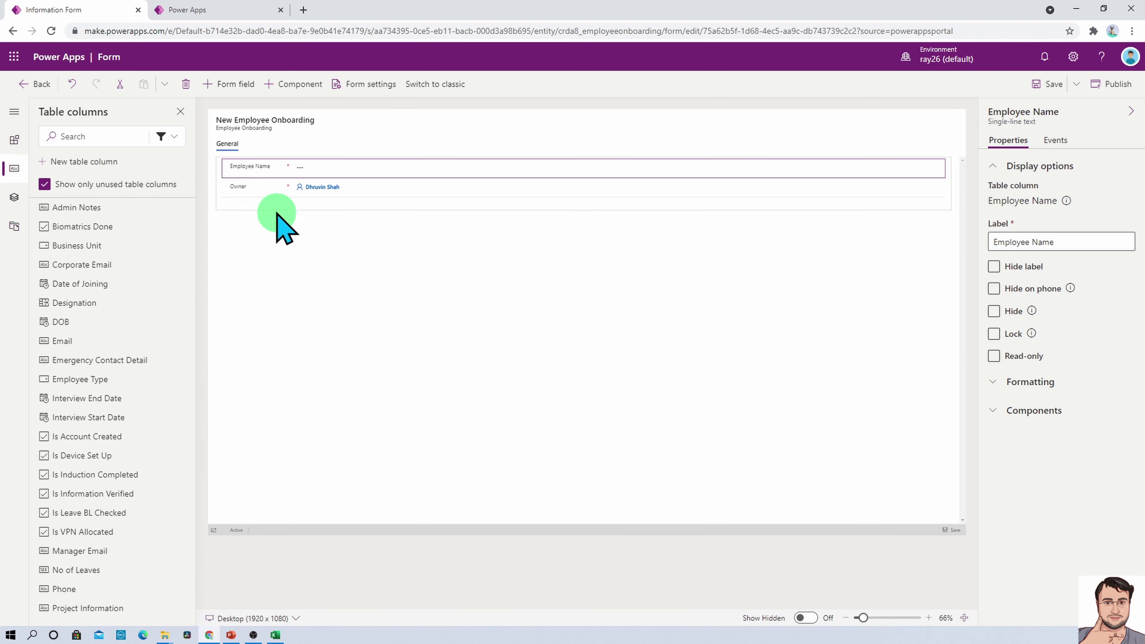
left_click(254, 187)
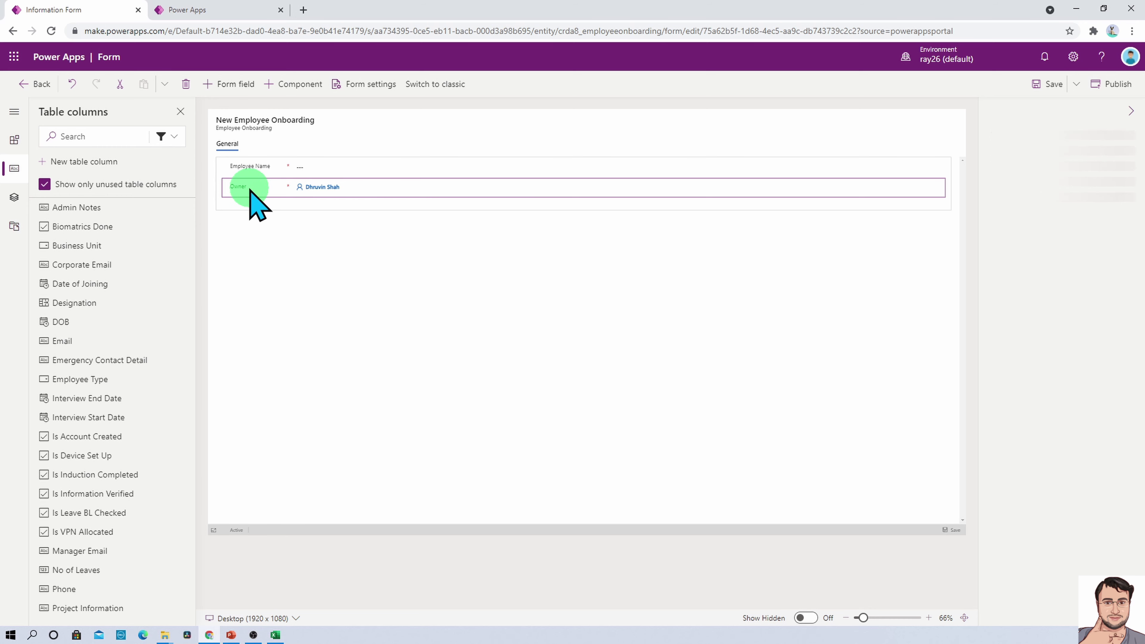
left_click_drag(251, 191, 747, 116)
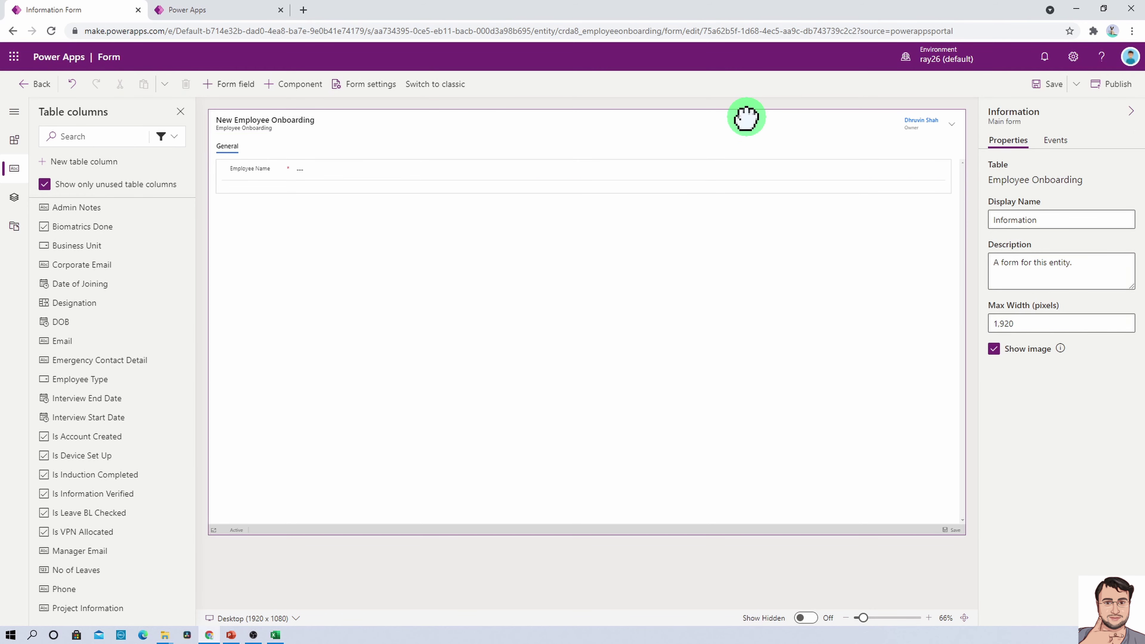
Add Designation, Employee Type, DOB, Email, Phone and Emergency Contact Detail below Employee Name
left_click(262, 183)
left_click(262, 180)
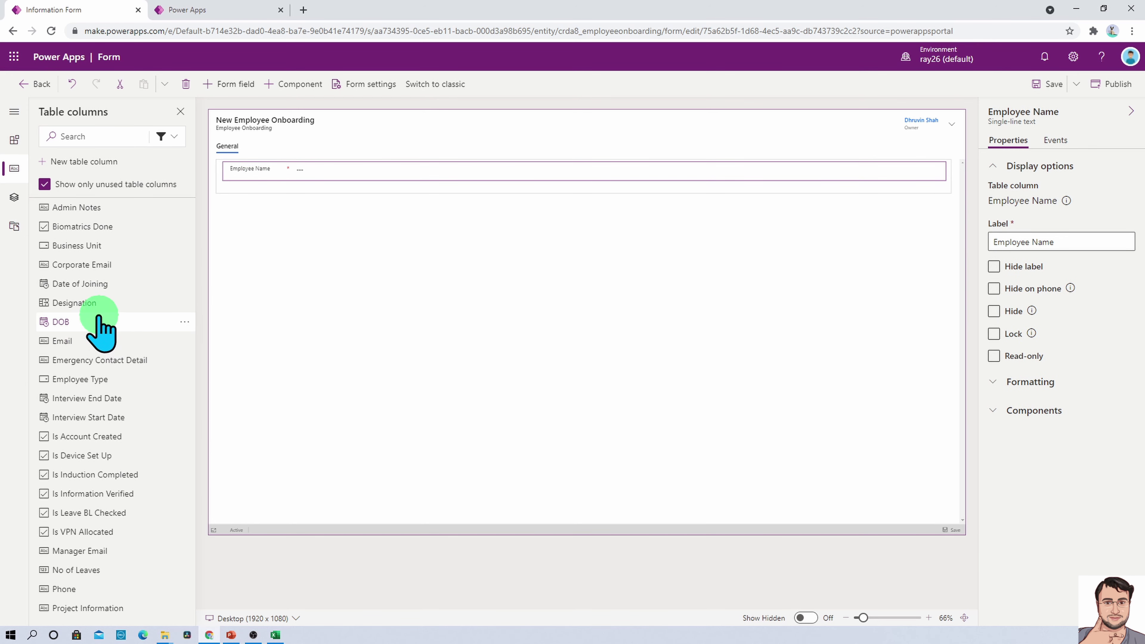
left_click(96, 304)
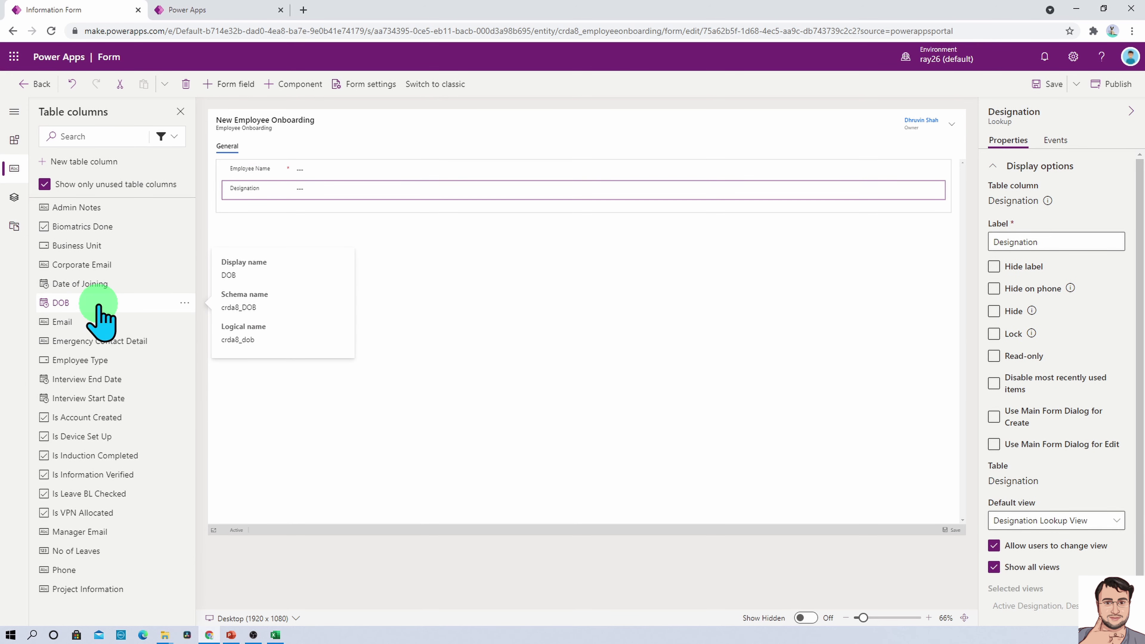
left_click(101, 360)
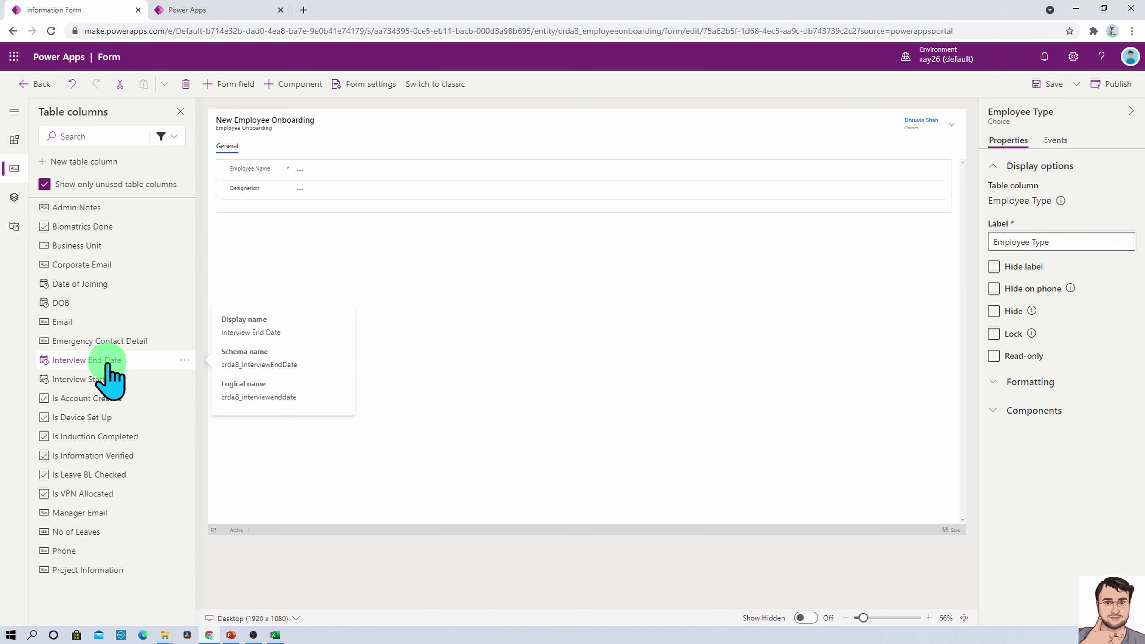
left_click(107, 304)
left_click(106, 304)
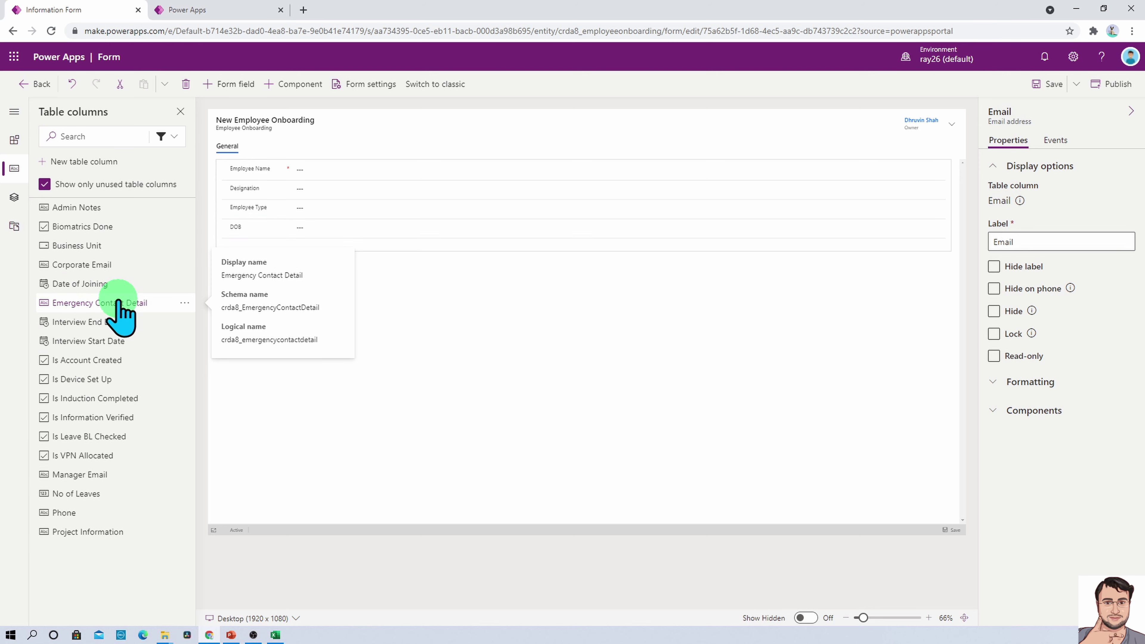
left_click(97, 512)
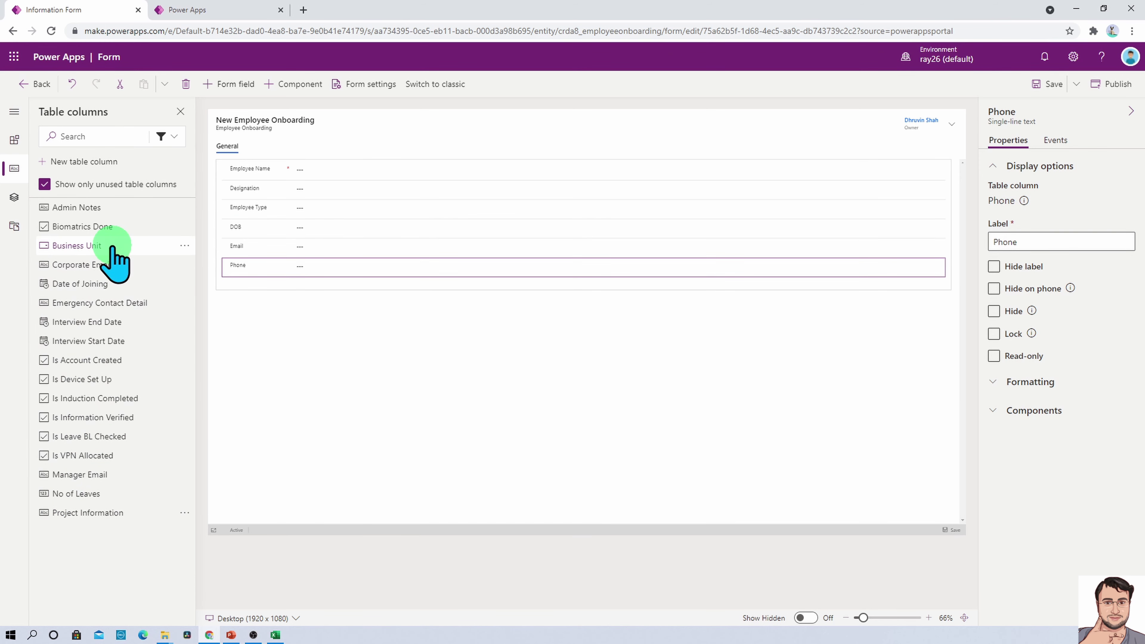
left_click(109, 303)
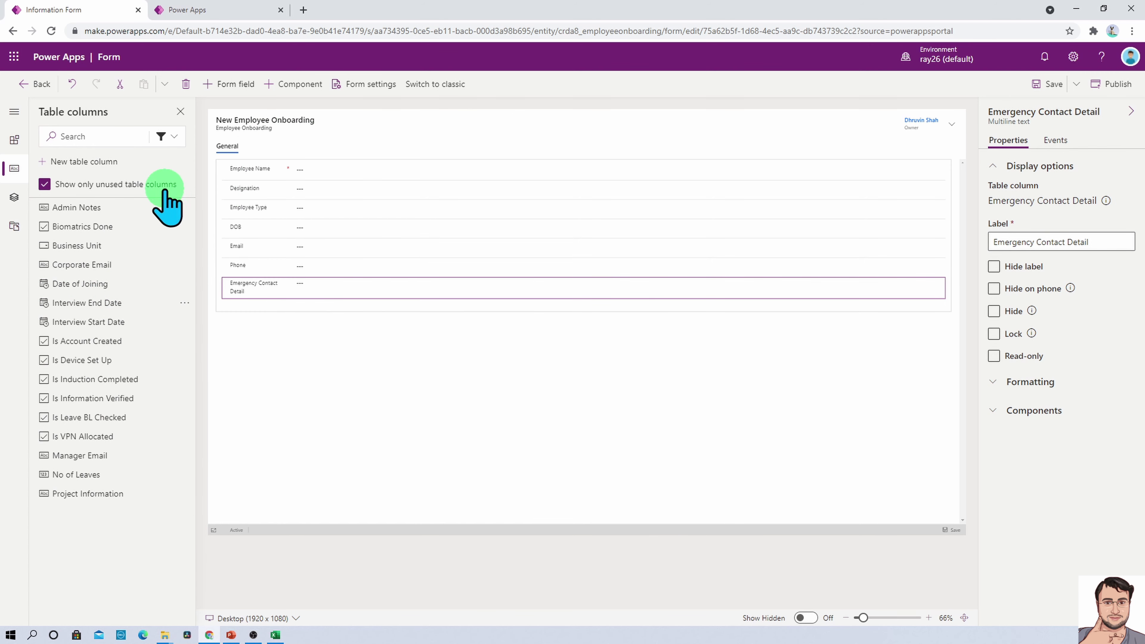
left_click(231, 147)
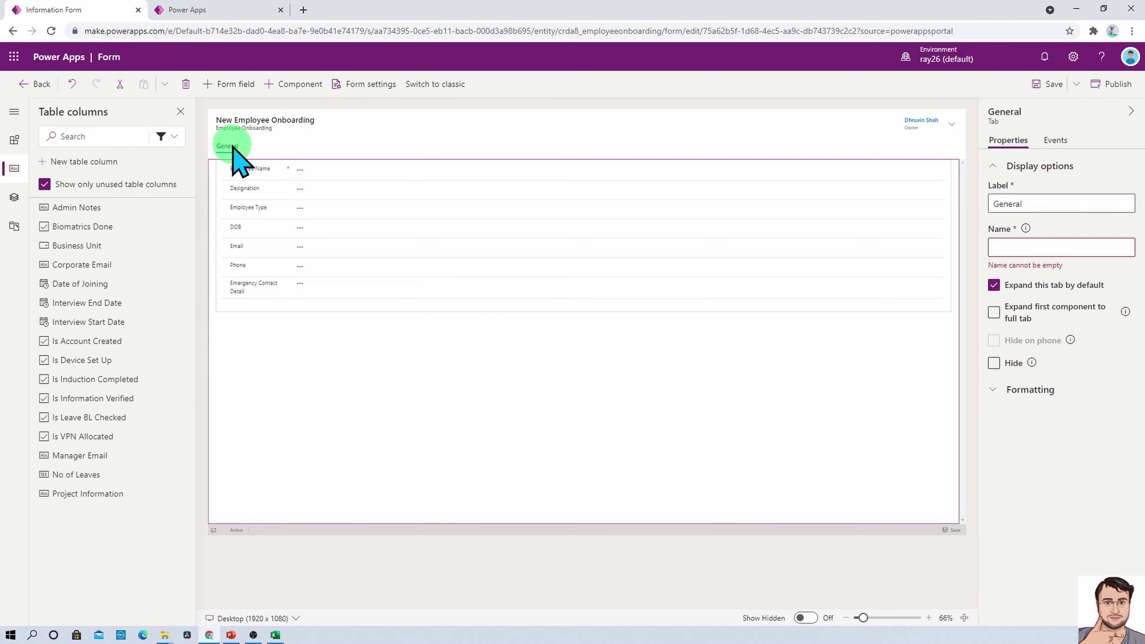
Rename the General tab to 'Employee Basic Information'
double_click(1005, 203)
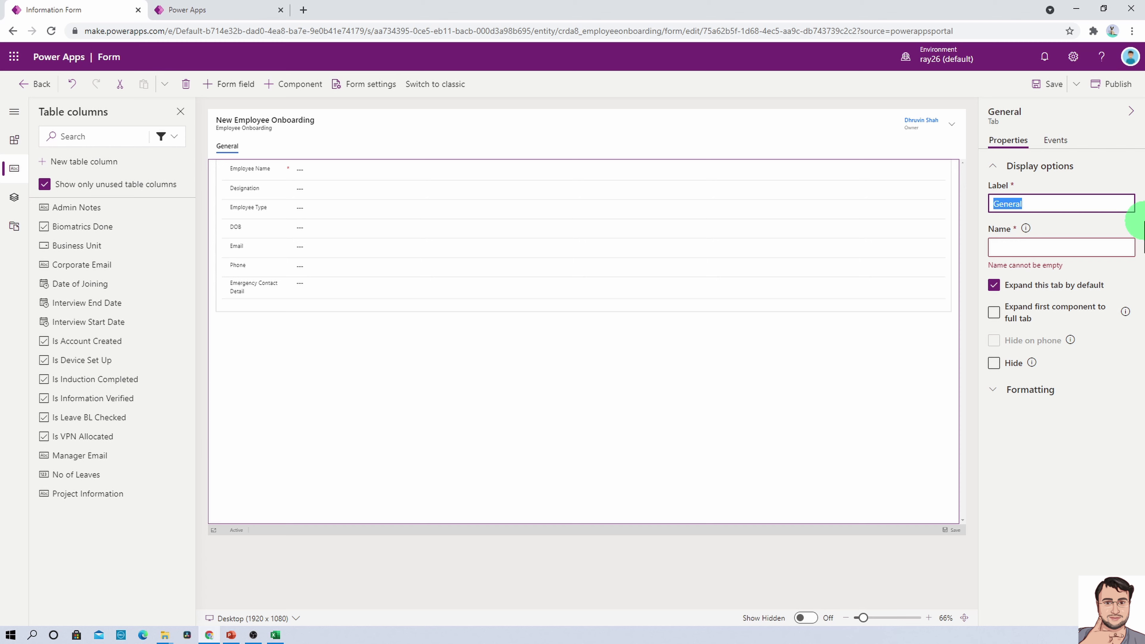
type("Employee Basic Information")
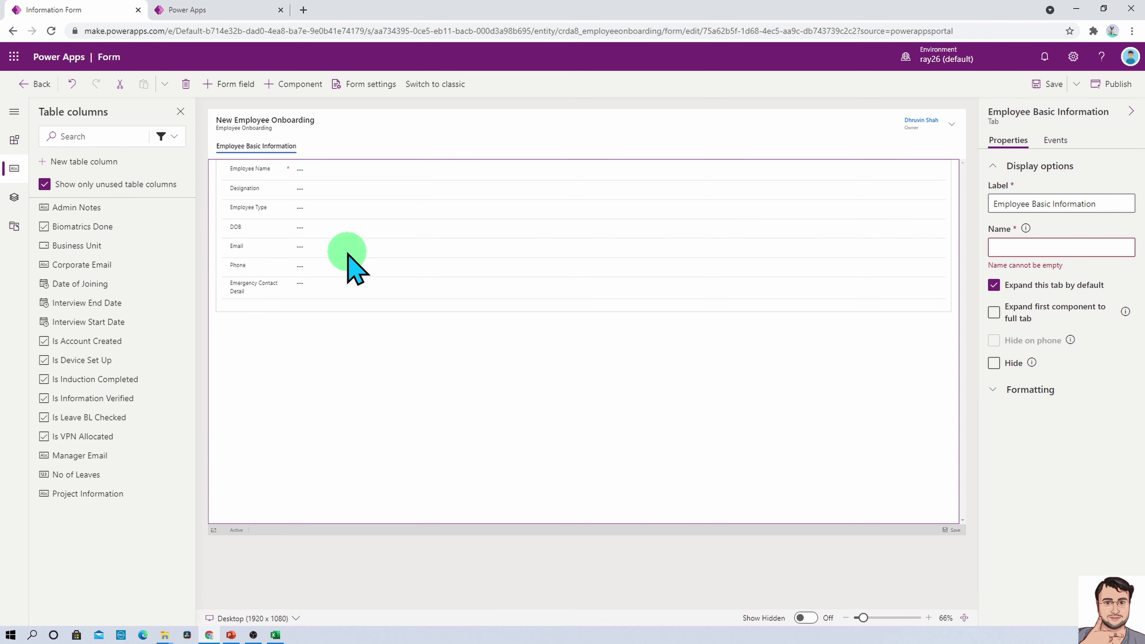
left_click(303, 321)
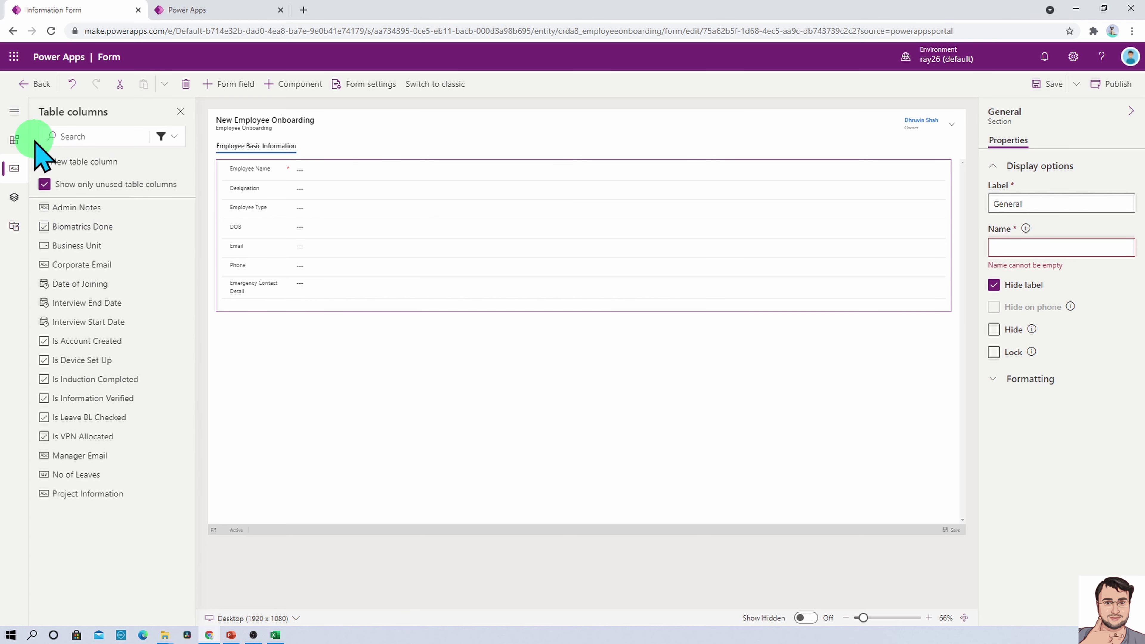
Add a two-column section below the first section and label it Interview Details
left_click(14, 113)
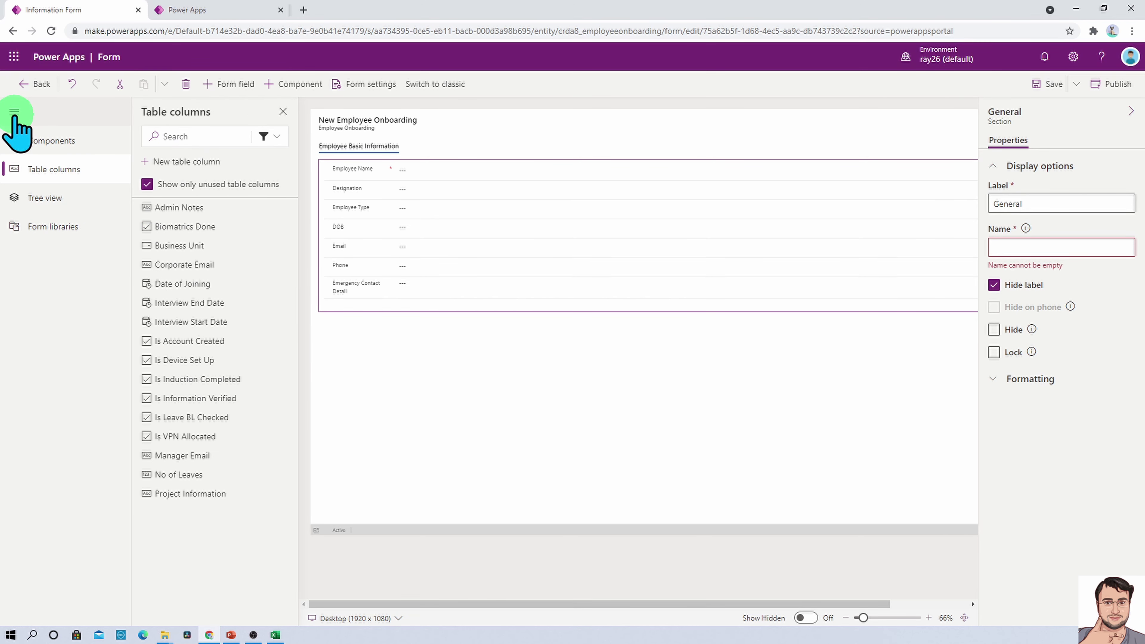
left_click(70, 141)
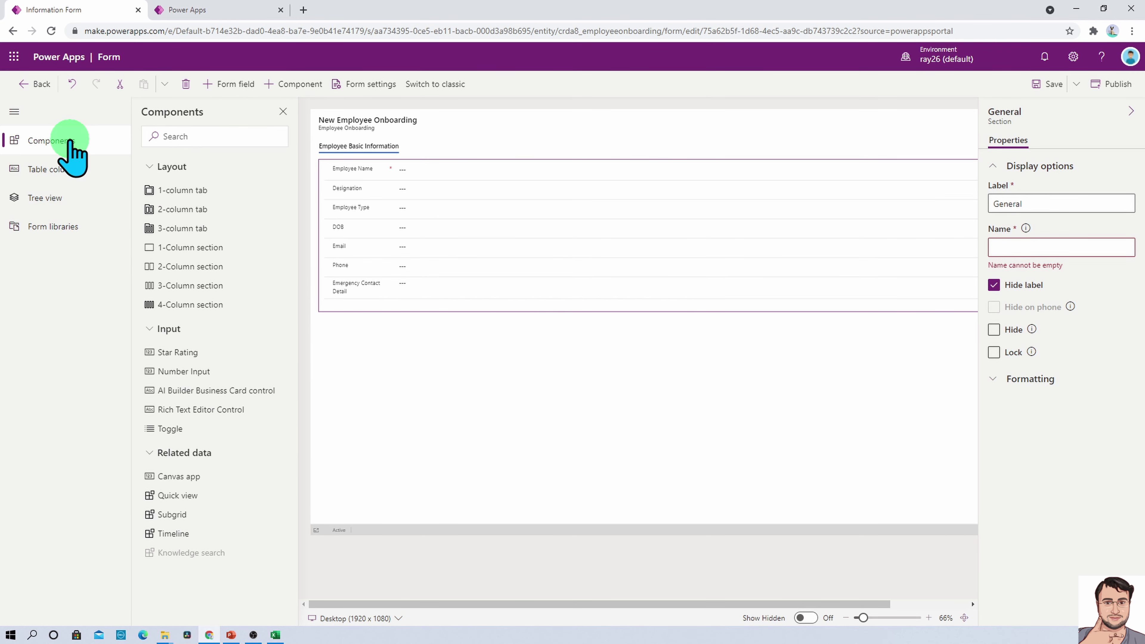
left_click(219, 266)
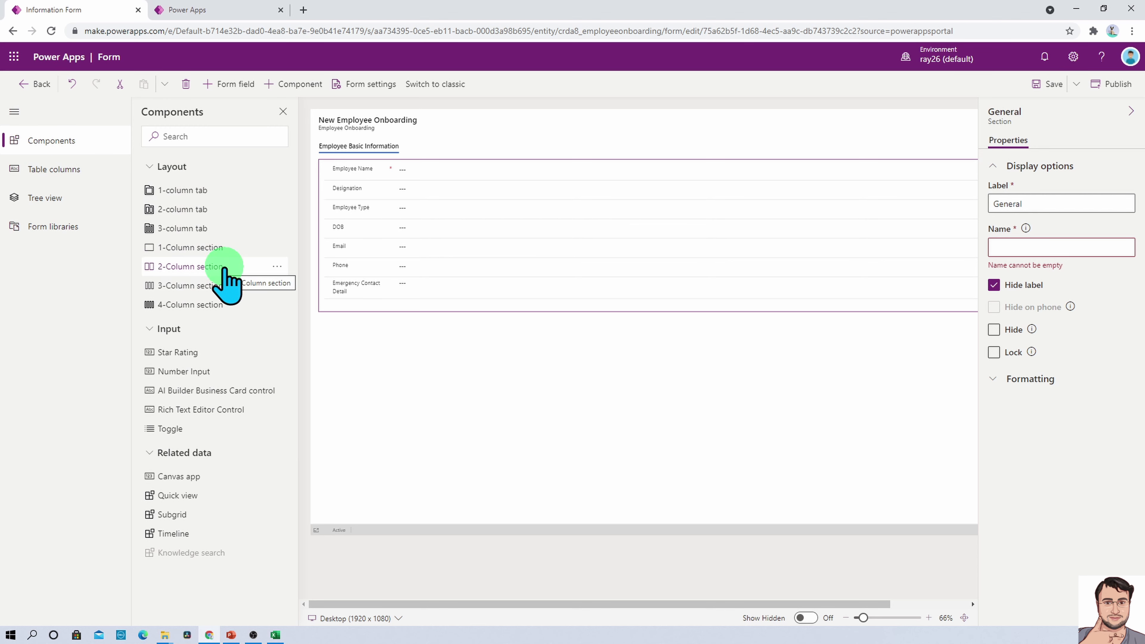
left_click(224, 267)
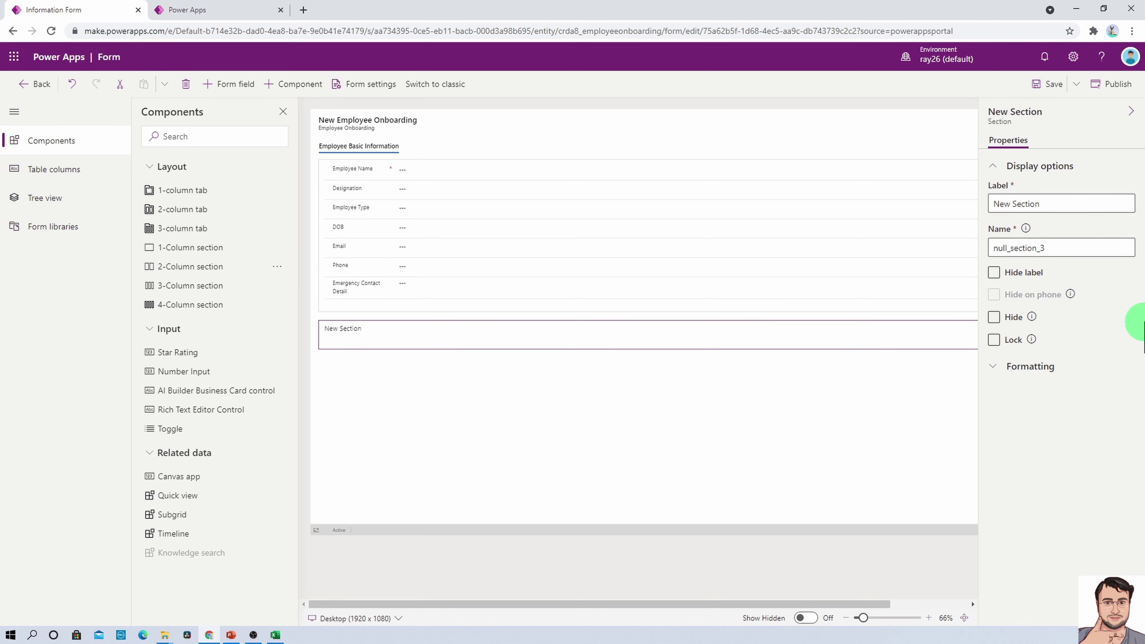
triple_click(1044, 204)
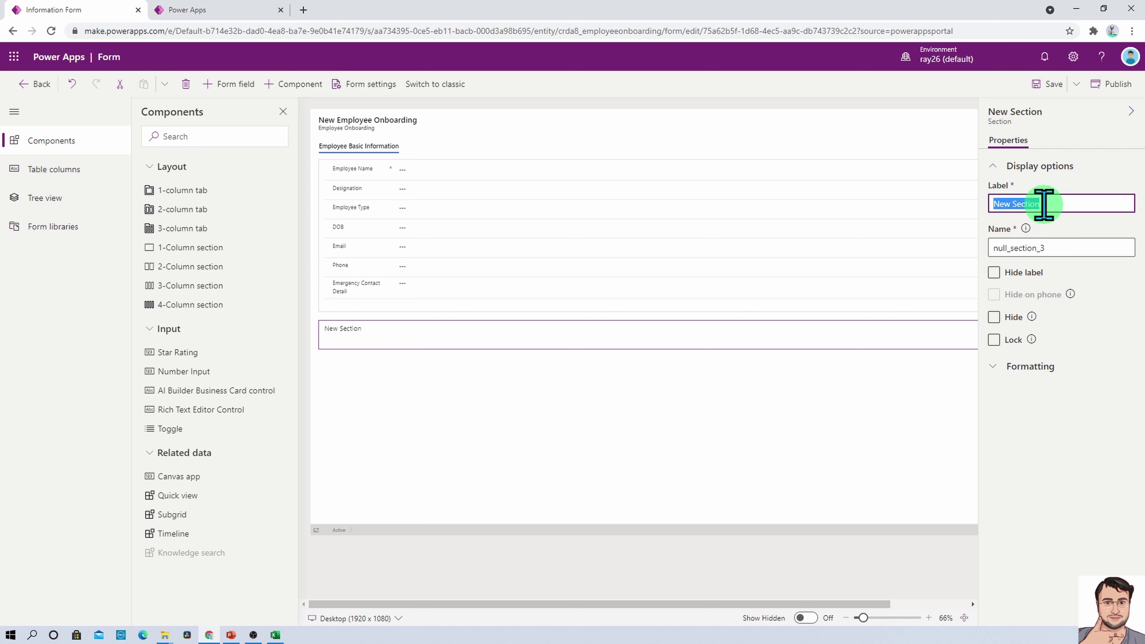
type("Interview")
left_click(1059, 509)
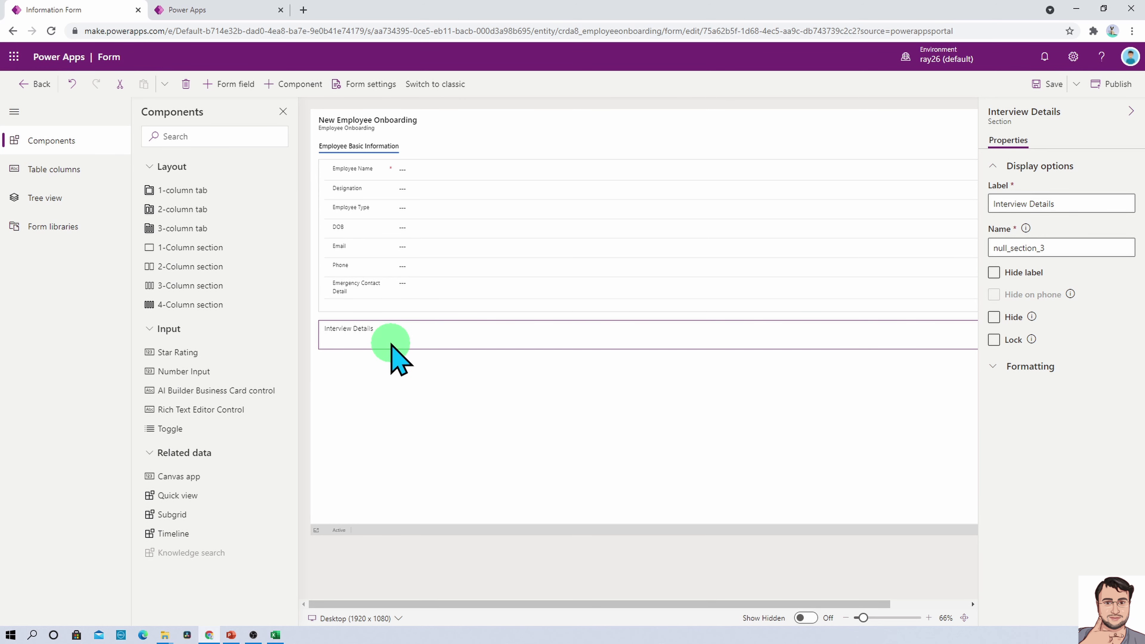
Filter table columns to Custom and add Manager Email, Interview Start/End Date, Date of Joining, No of Leaves
left_click(11, 174)
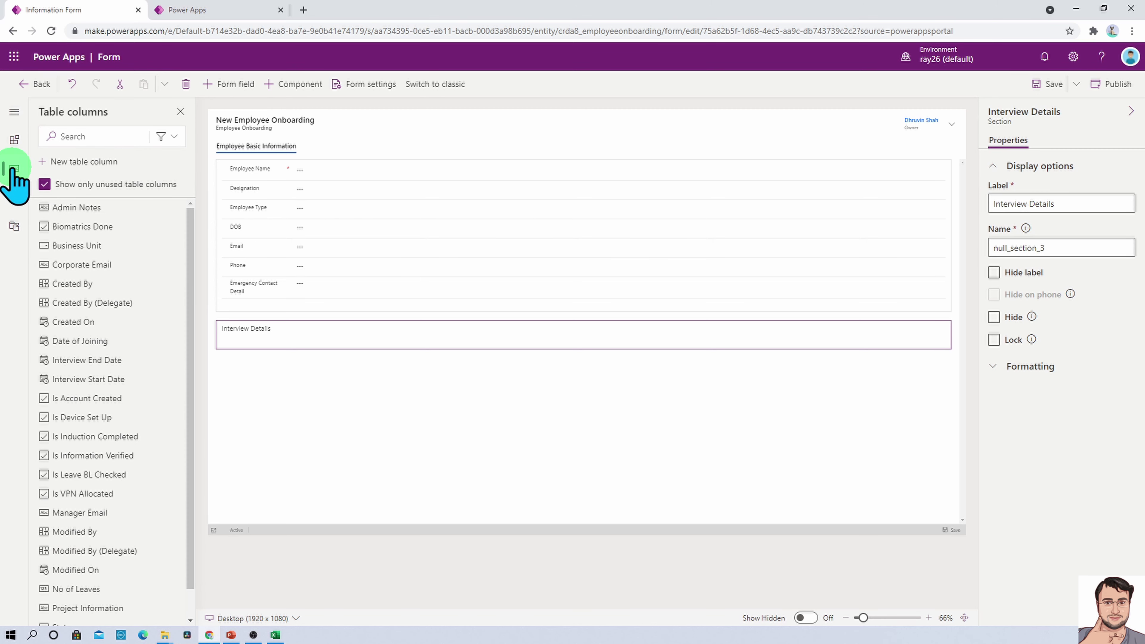
left_click(180, 138)
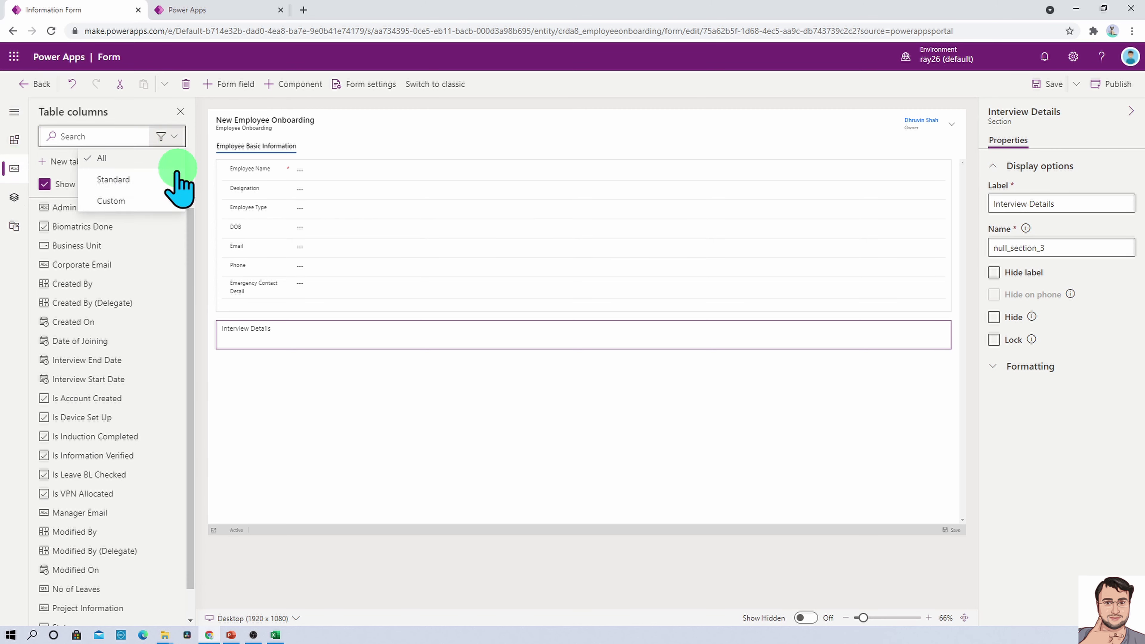
left_click(154, 198)
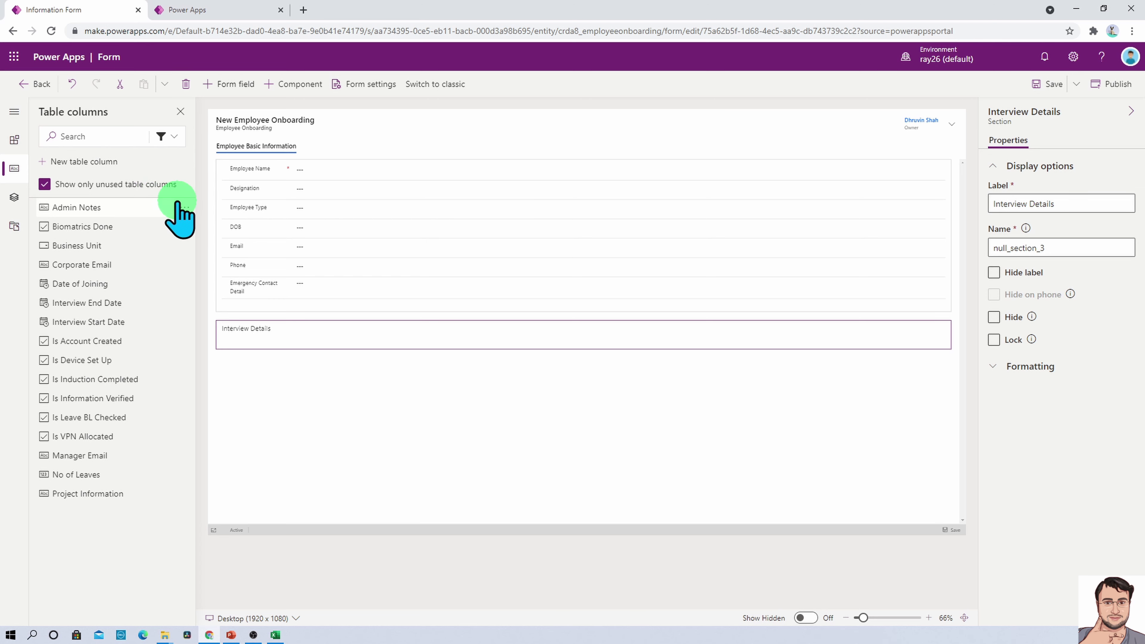
left_click(126, 455)
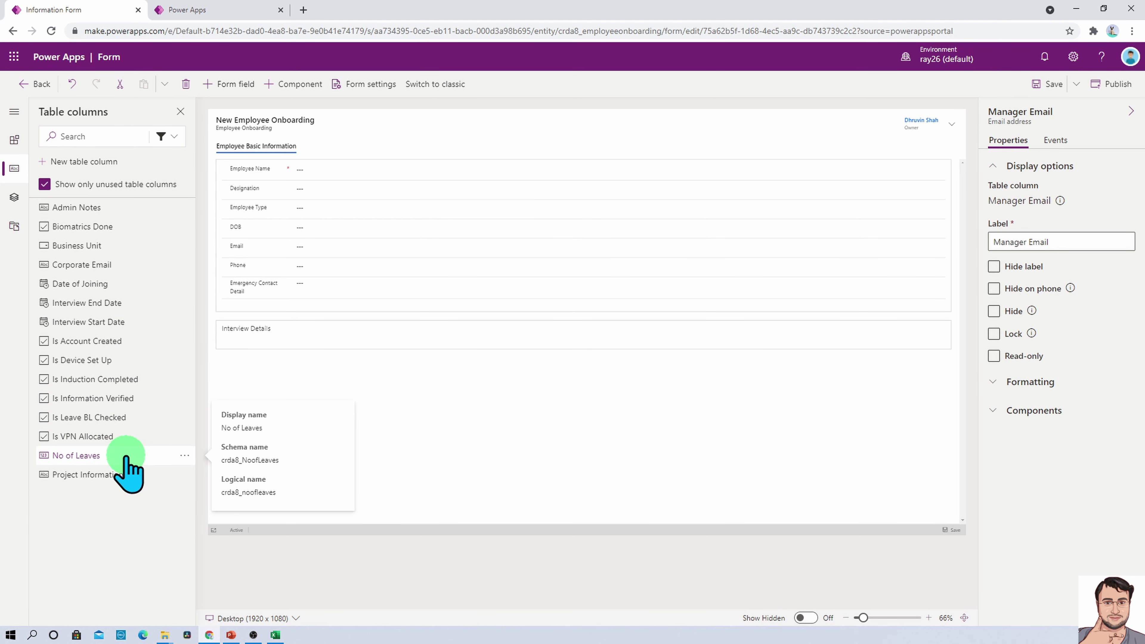
left_click(119, 322)
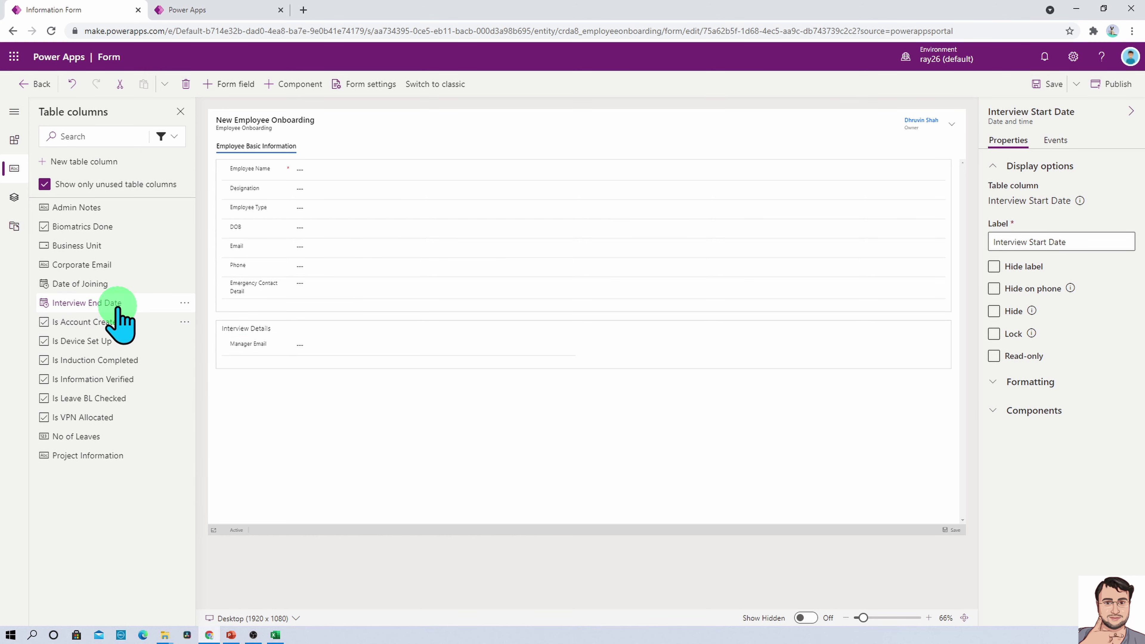
left_click(118, 304)
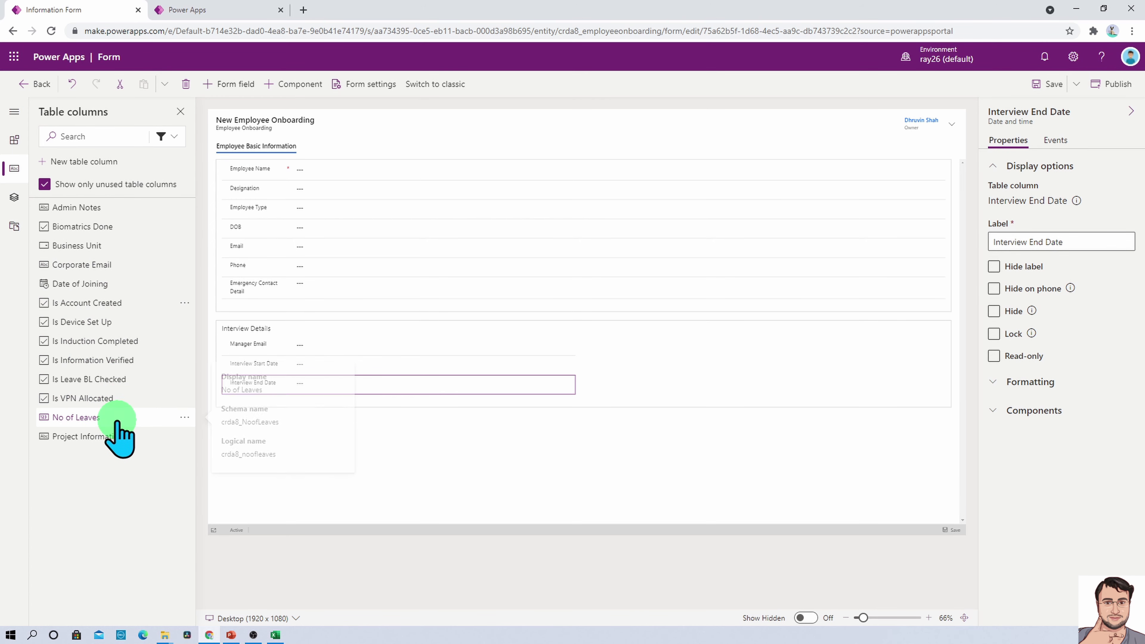
left_click(131, 284)
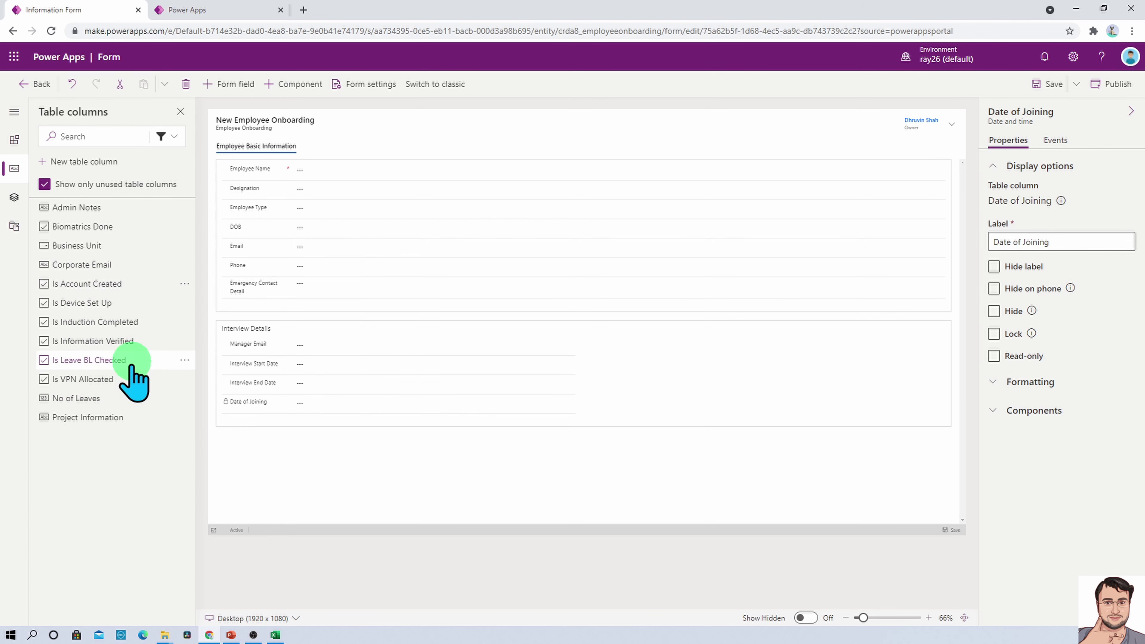
left_click(112, 398)
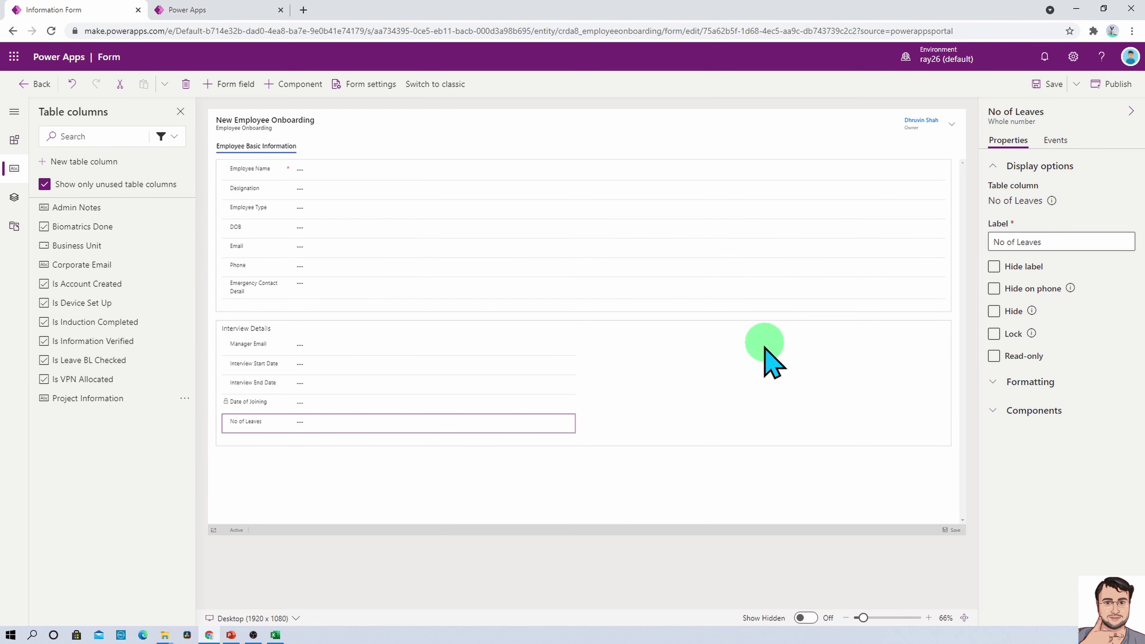
left_click(765, 360)
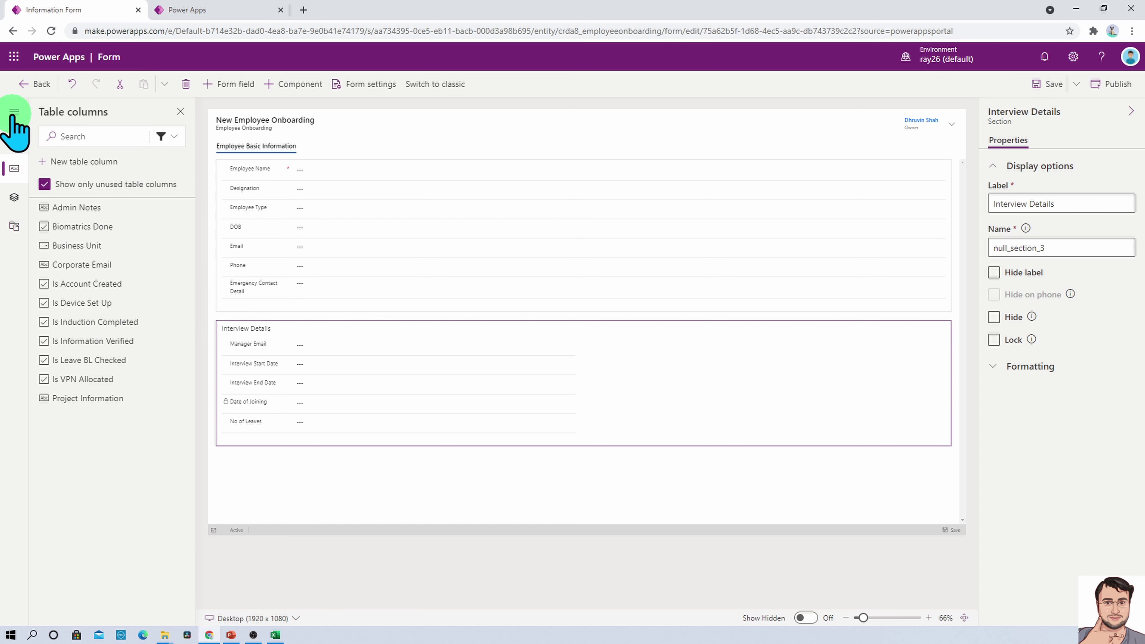
left_click(14, 139)
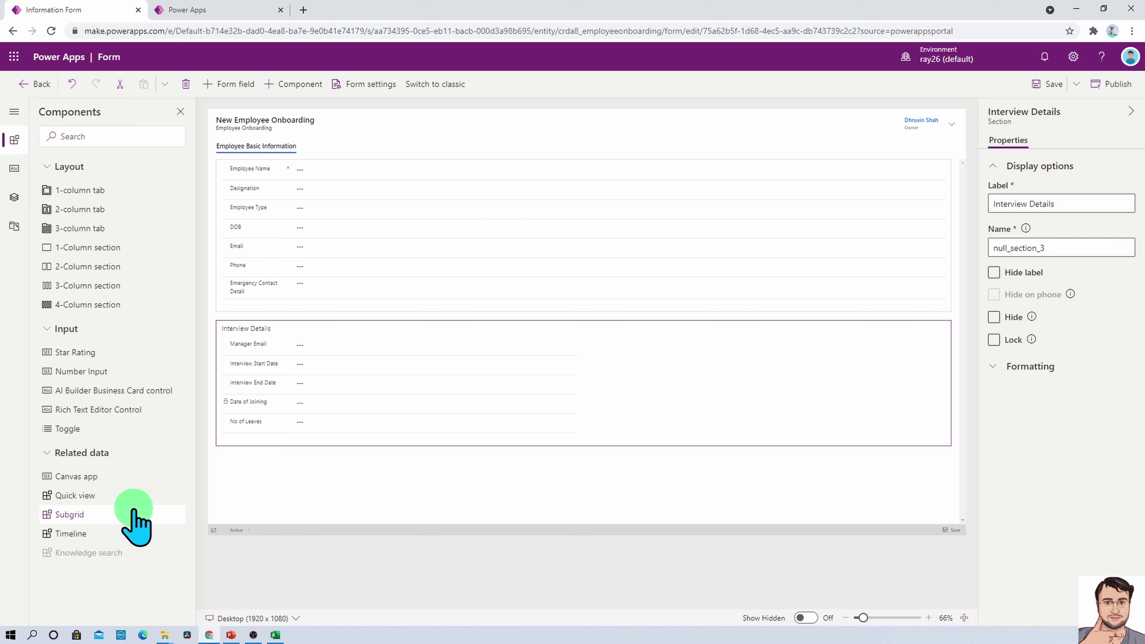
Add a Designation subgrid with the Active Designation view, then save the form
left_click(114, 514)
left_click(279, 484)
scroll(408, 302, "up", 2)
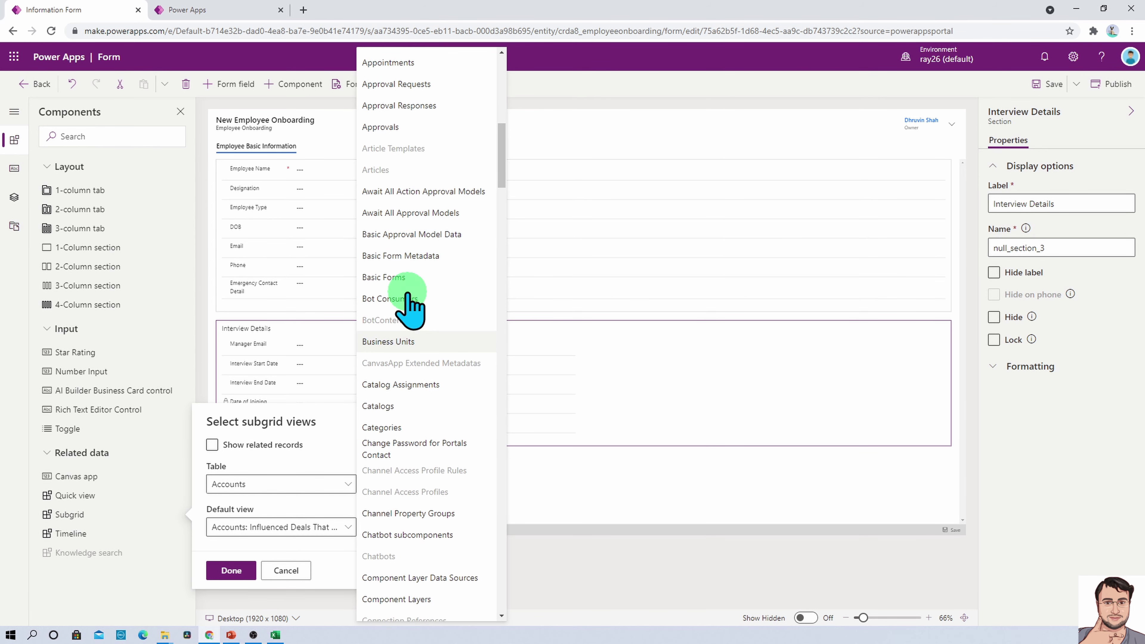
scroll(410, 303, "down", 8)
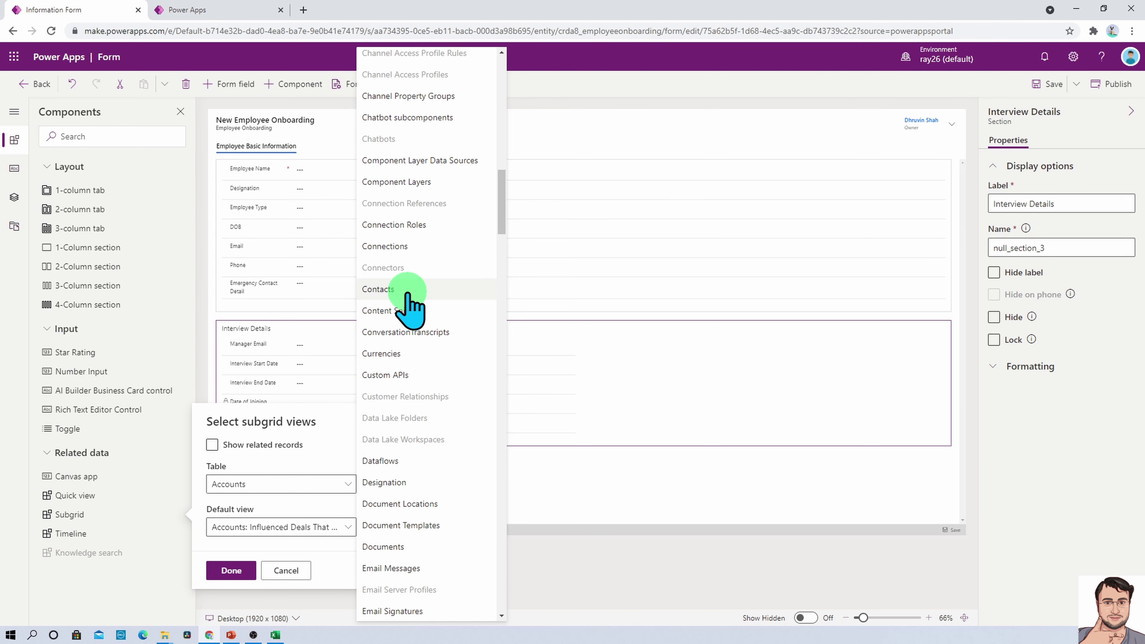
left_click(407, 482)
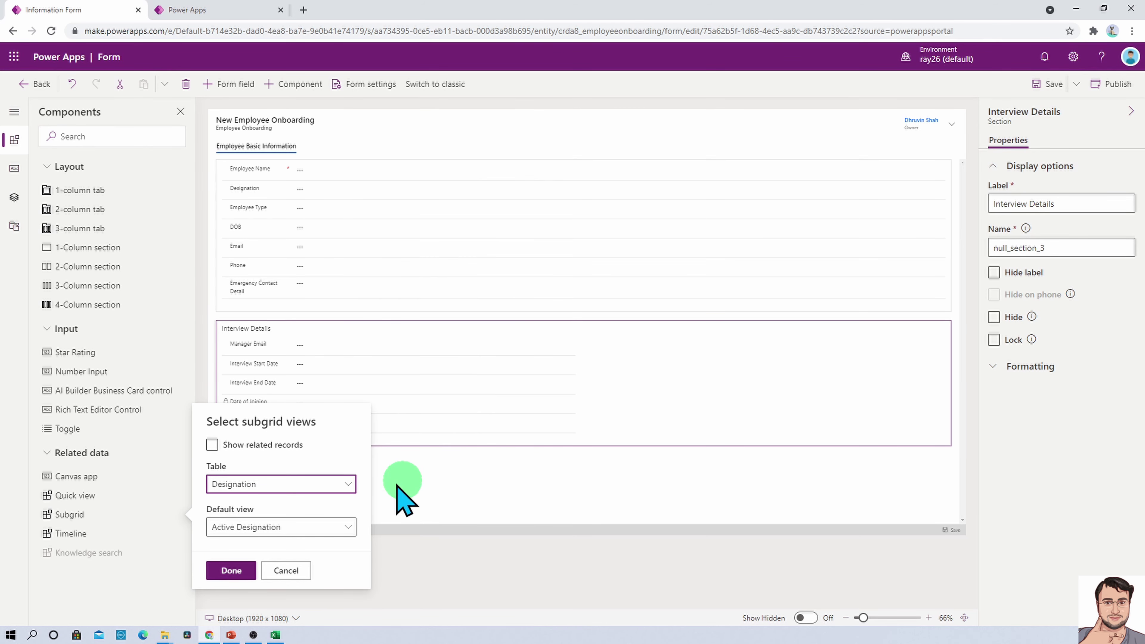
left_click(232, 571)
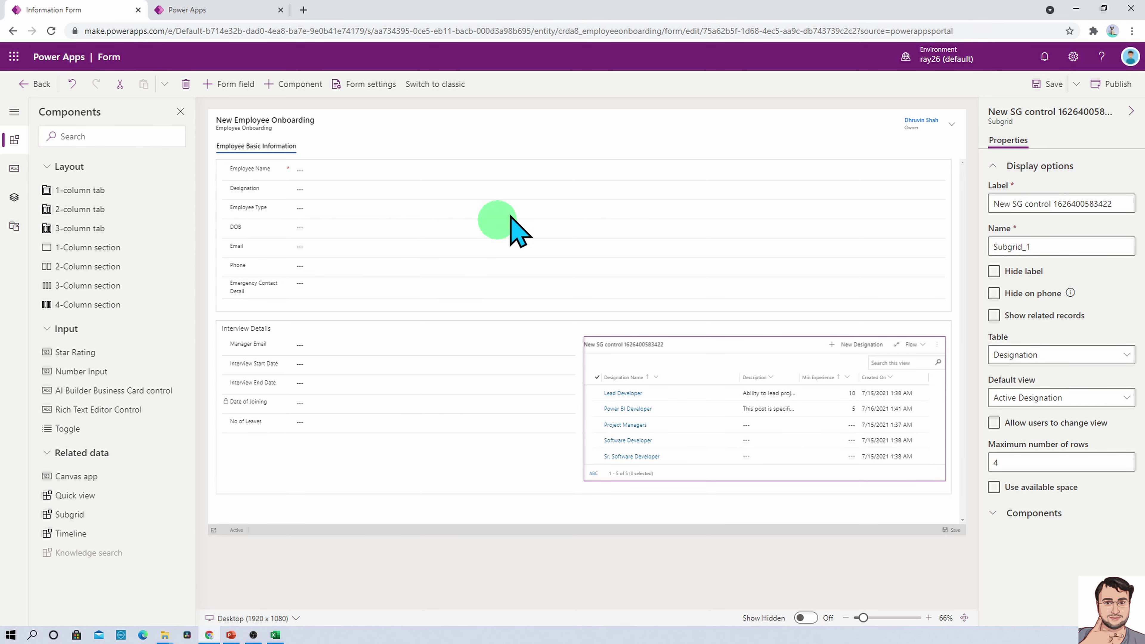
left_click(507, 189)
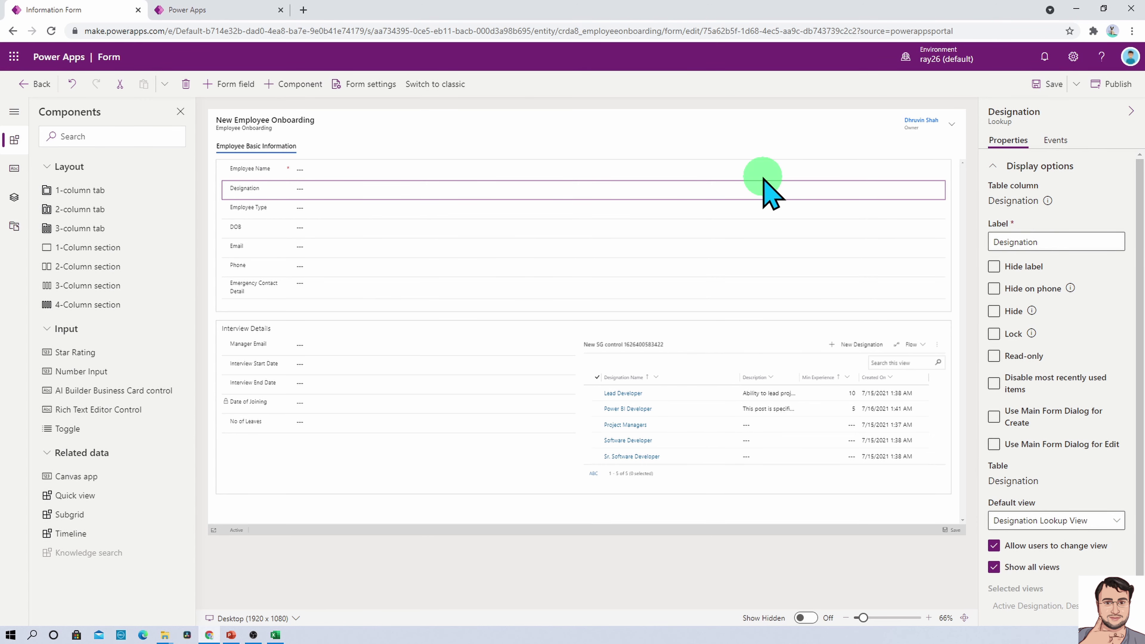
left_click(1034, 85)
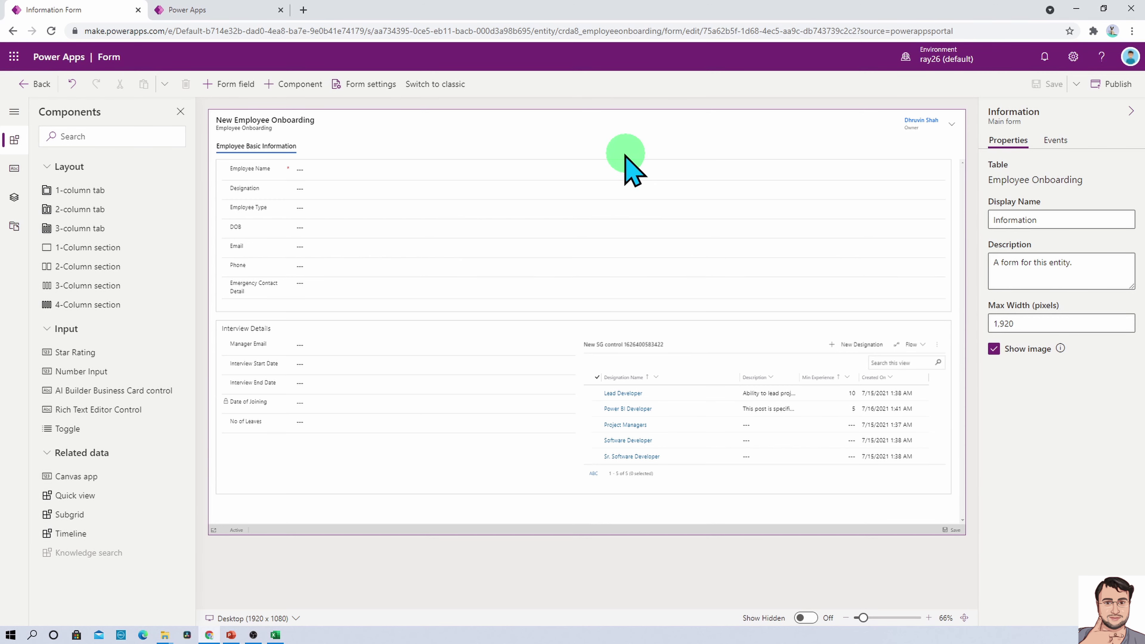
Add a one-column tab after Employee Basic Information and label it IT Admin
left_click(14, 112)
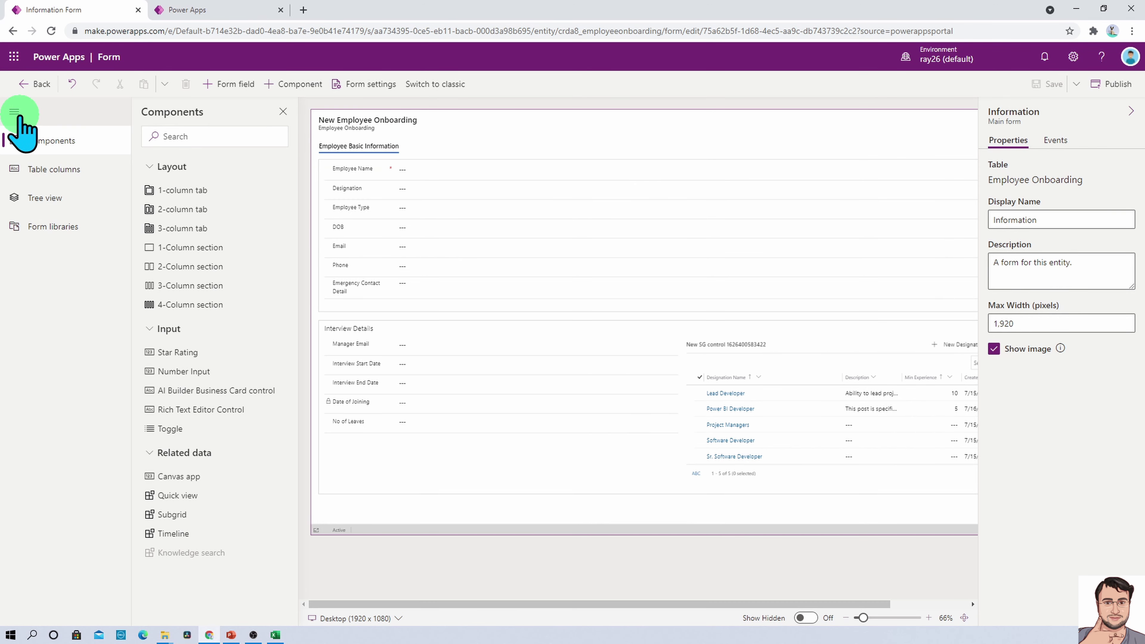
left_click_drag(180, 190, 391, 155)
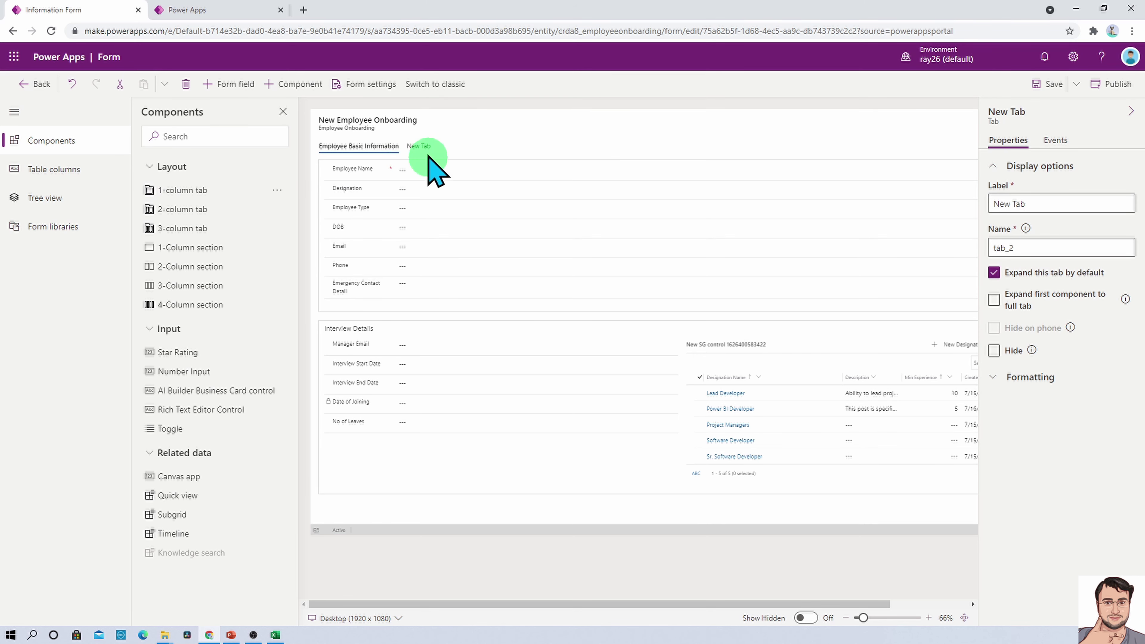
left_click(419, 146)
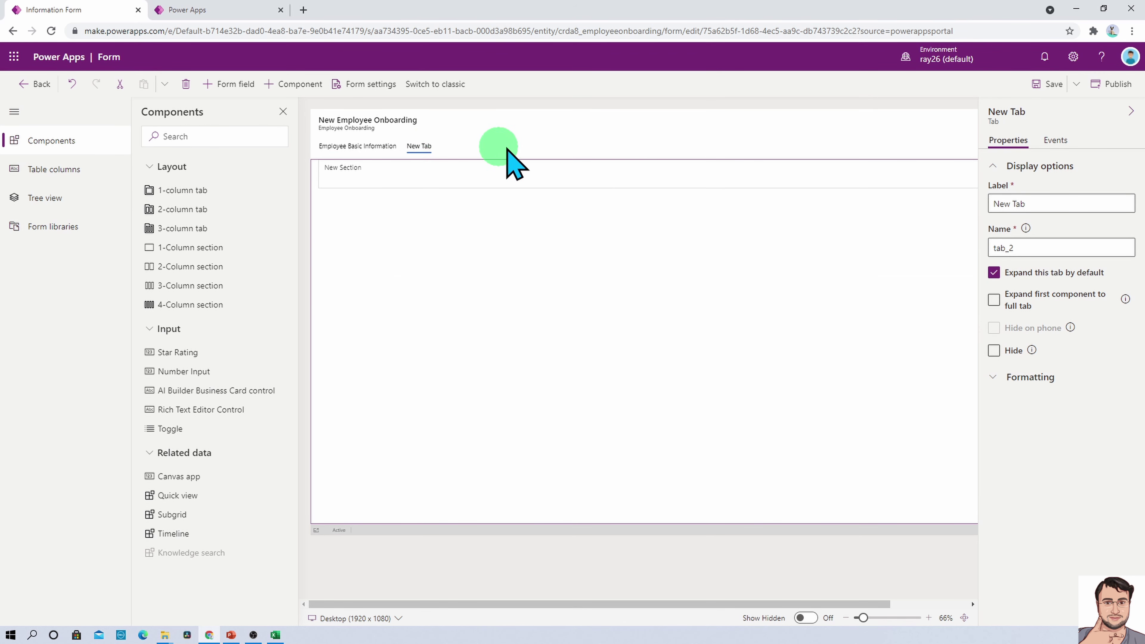
left_click(1038, 203)
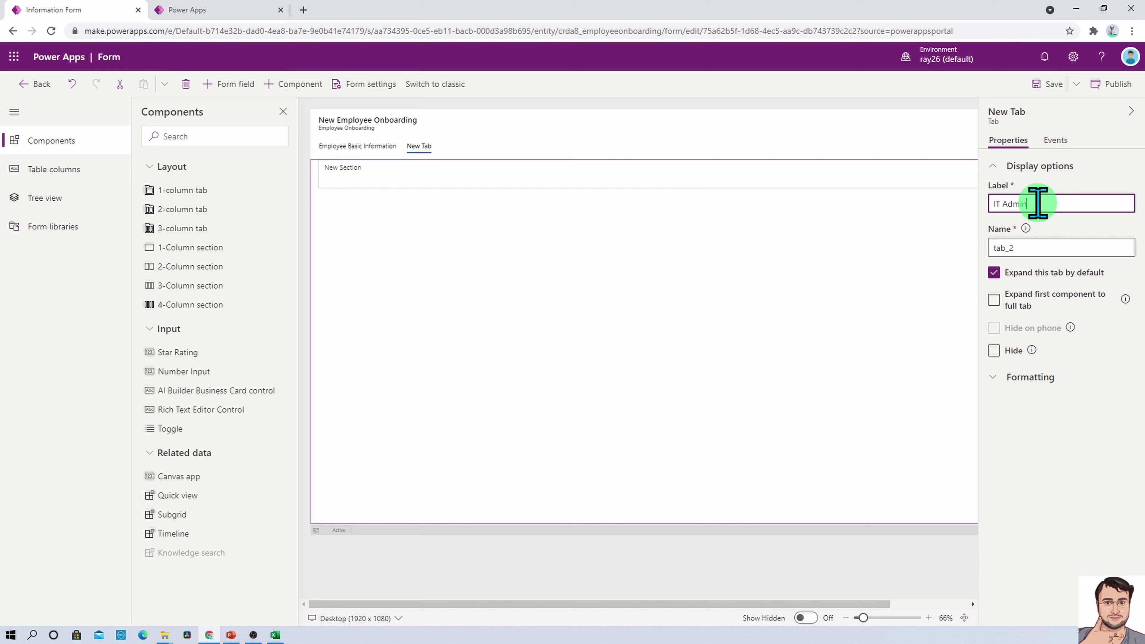
left_click(472, 181)
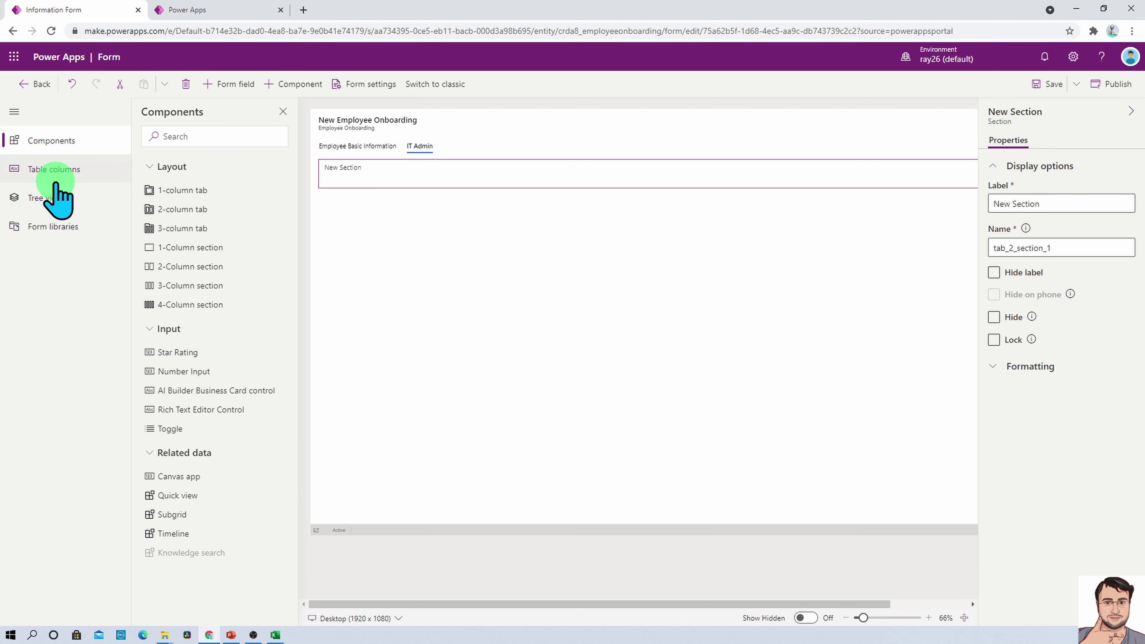
Add Is Account Created, Is Device Set Up, Is VPN Allocated, Corporate Email and Admin Notes to the section
left_click(58, 173)
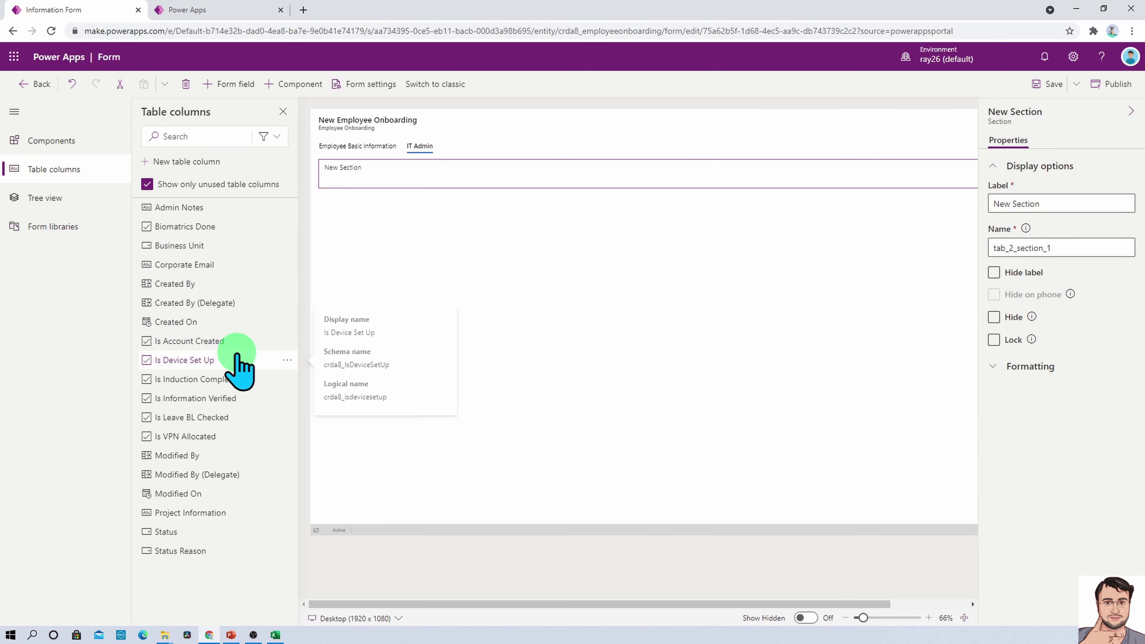
left_click(225, 345)
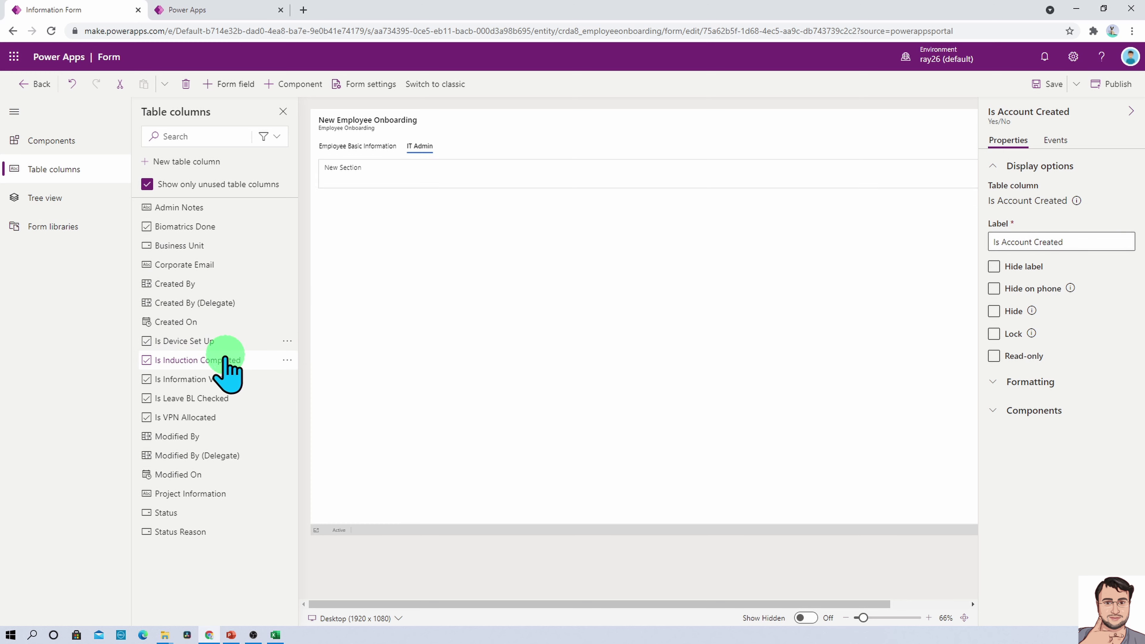
left_click(217, 347)
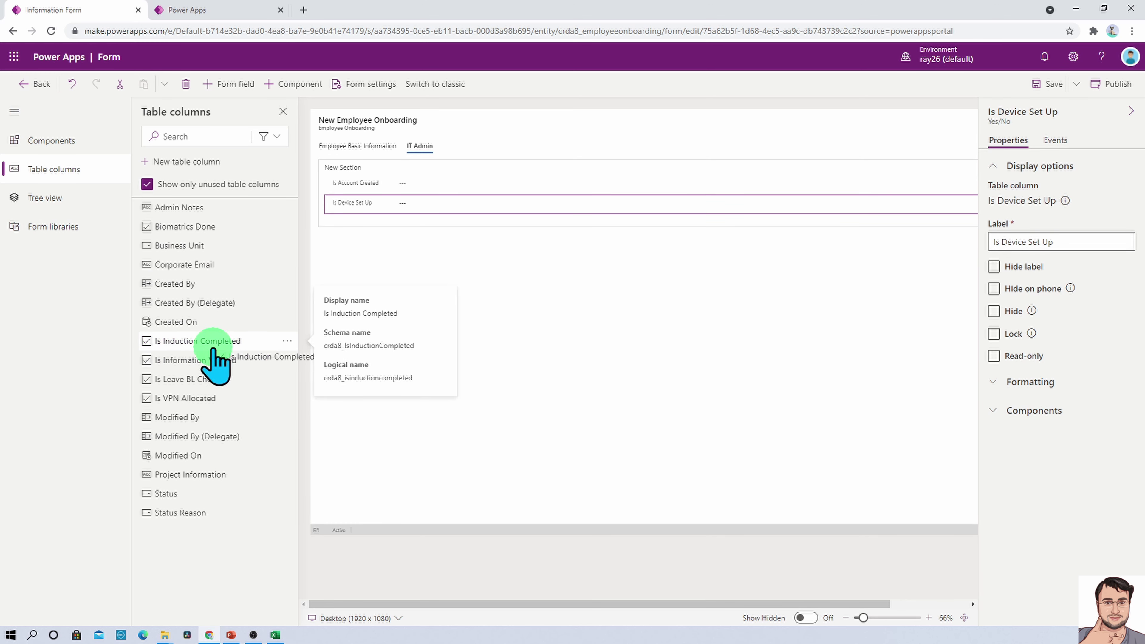
left_click(213, 348)
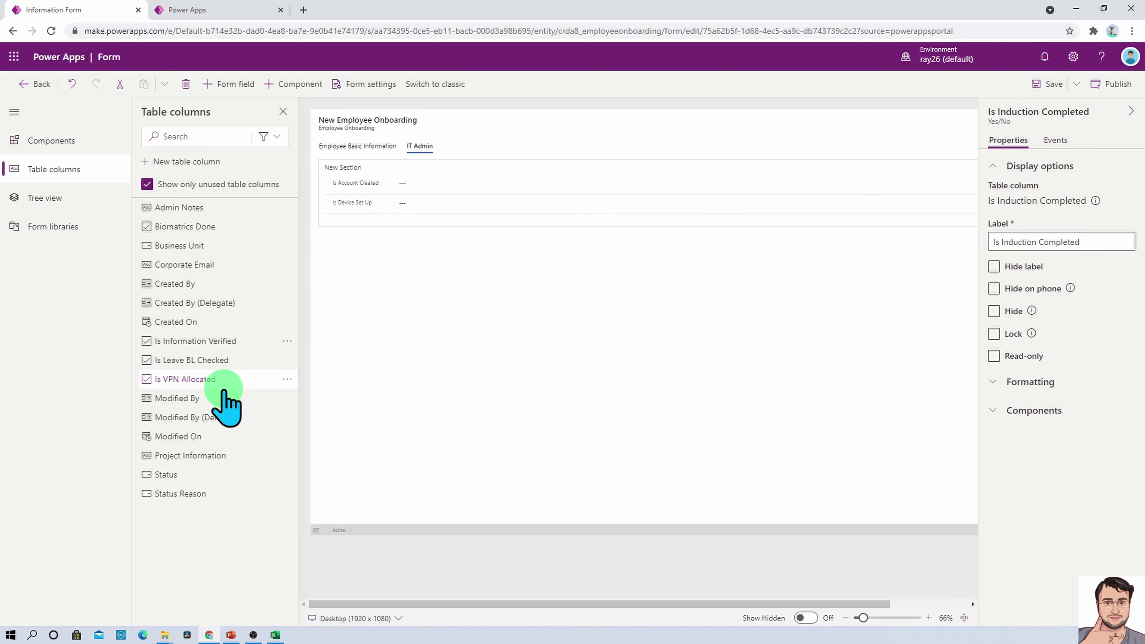
left_click(371, 223)
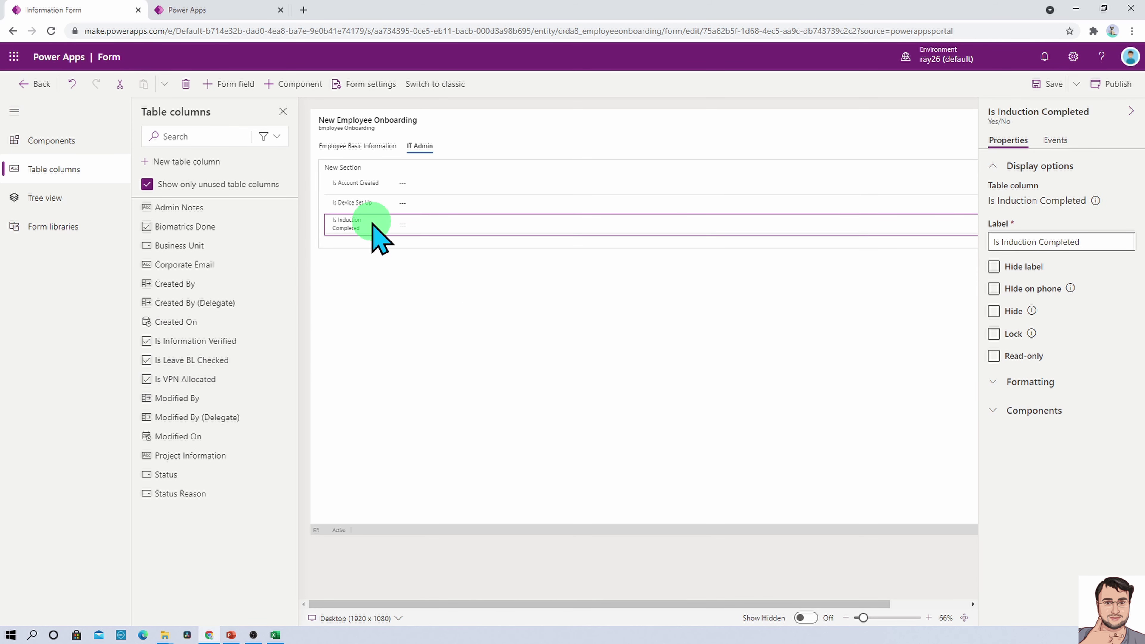
key("Delete")
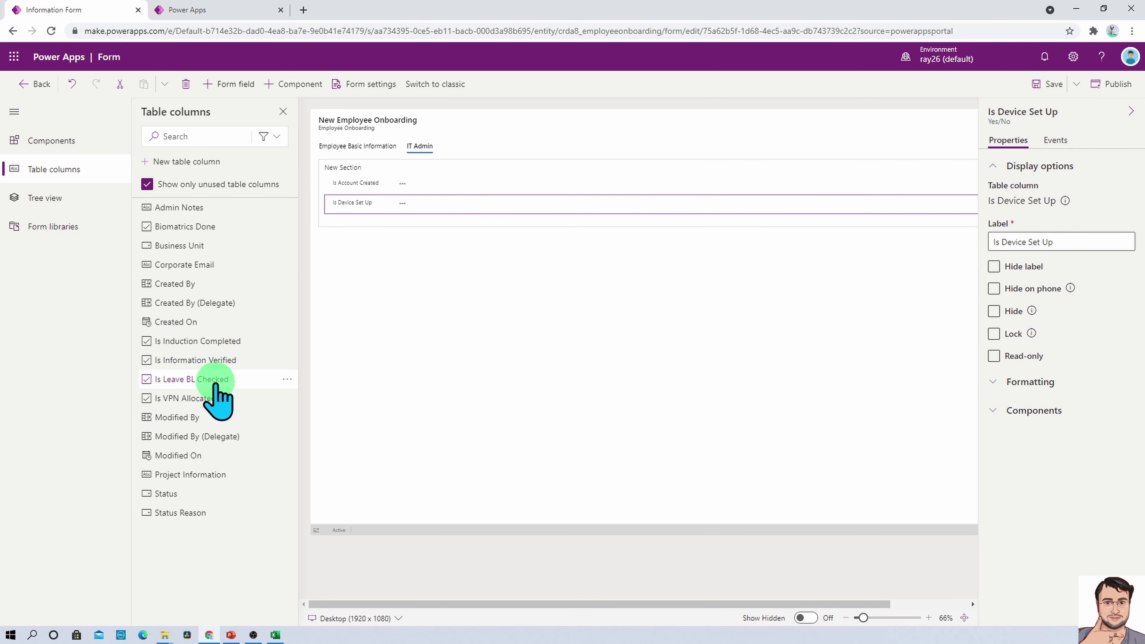
left_click(216, 396)
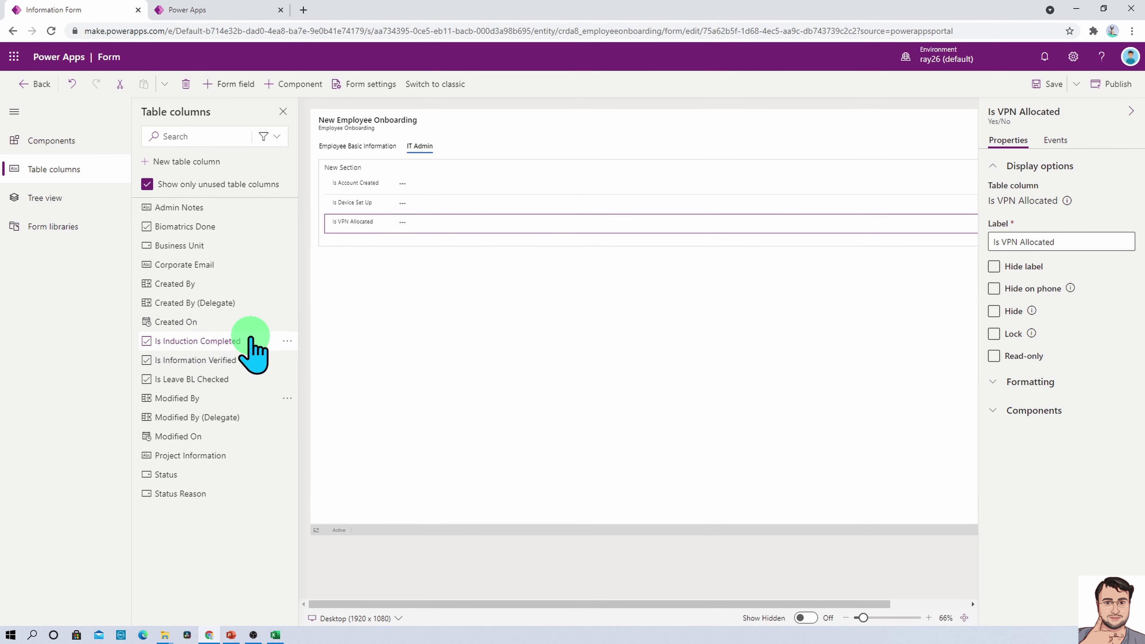
left_click(217, 264)
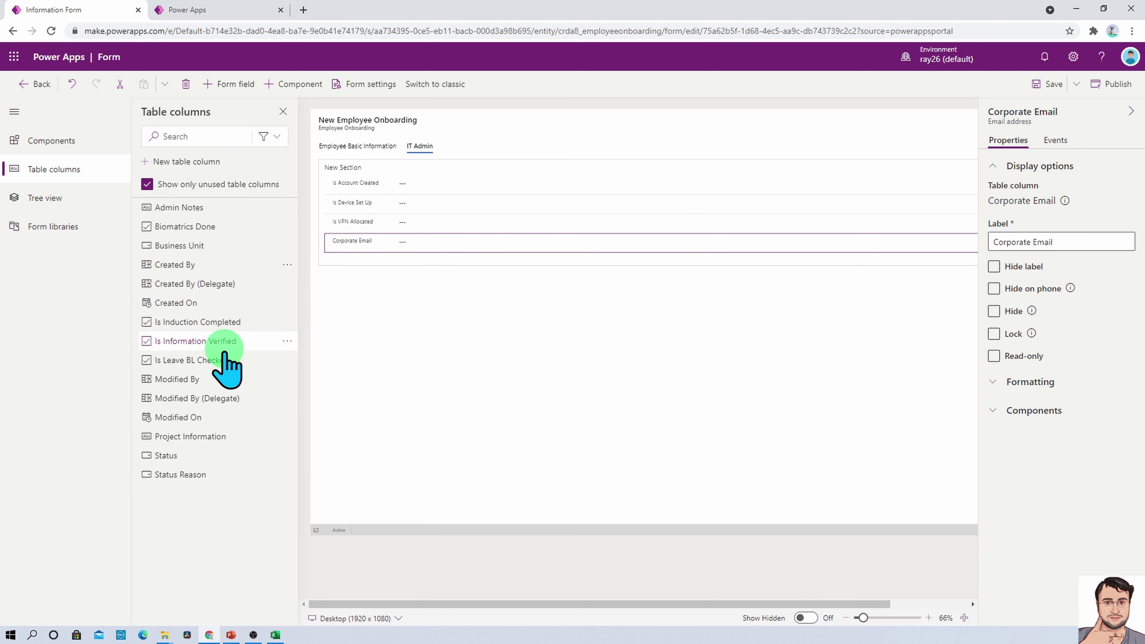
mouse_move(227, 363)
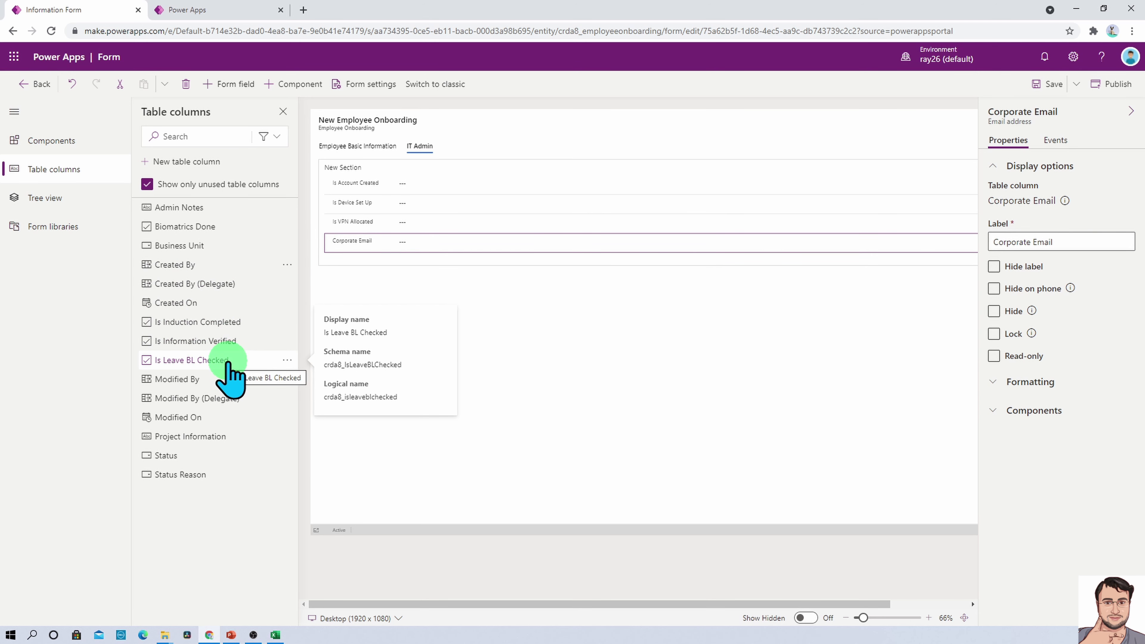
left_click(207, 208)
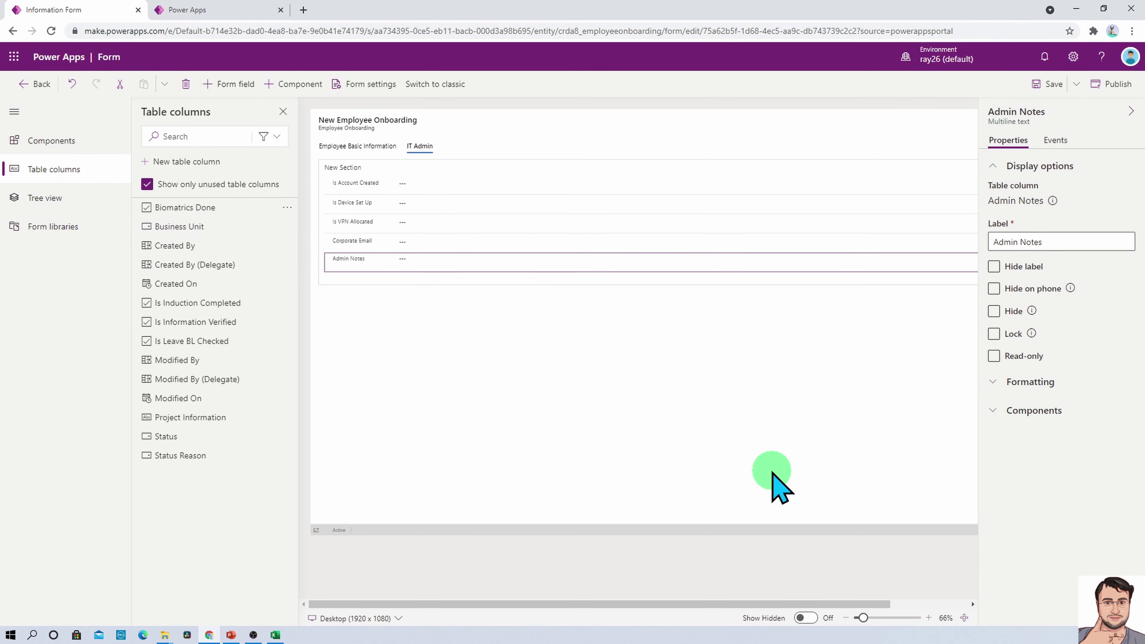
Label the IT Admin tab's section 'IT Admin check List'
left_click(345, 172)
left_click(1012, 204)
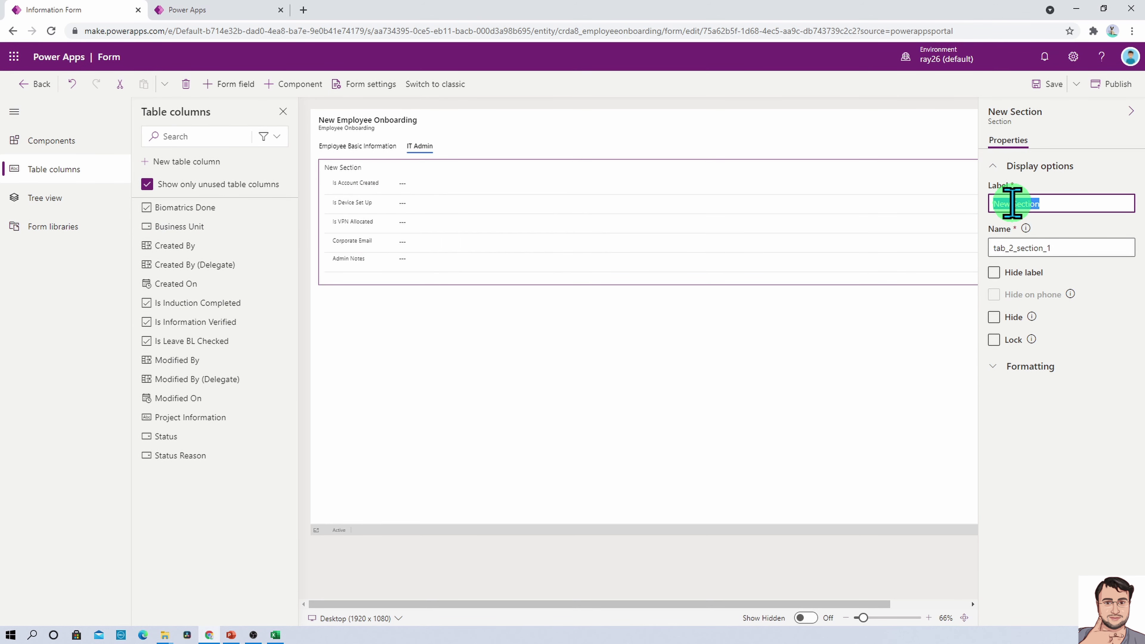
type("IT Admin check List")
left_click(1048, 412)
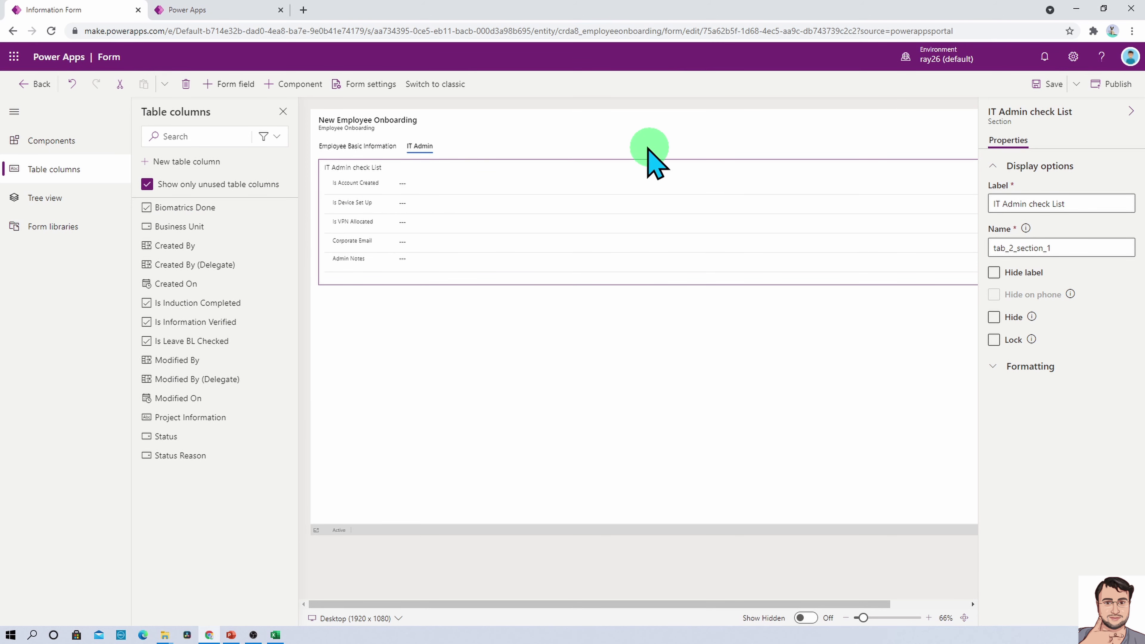
Add another one-column tab to the form and name it Manager
left_click(68, 141)
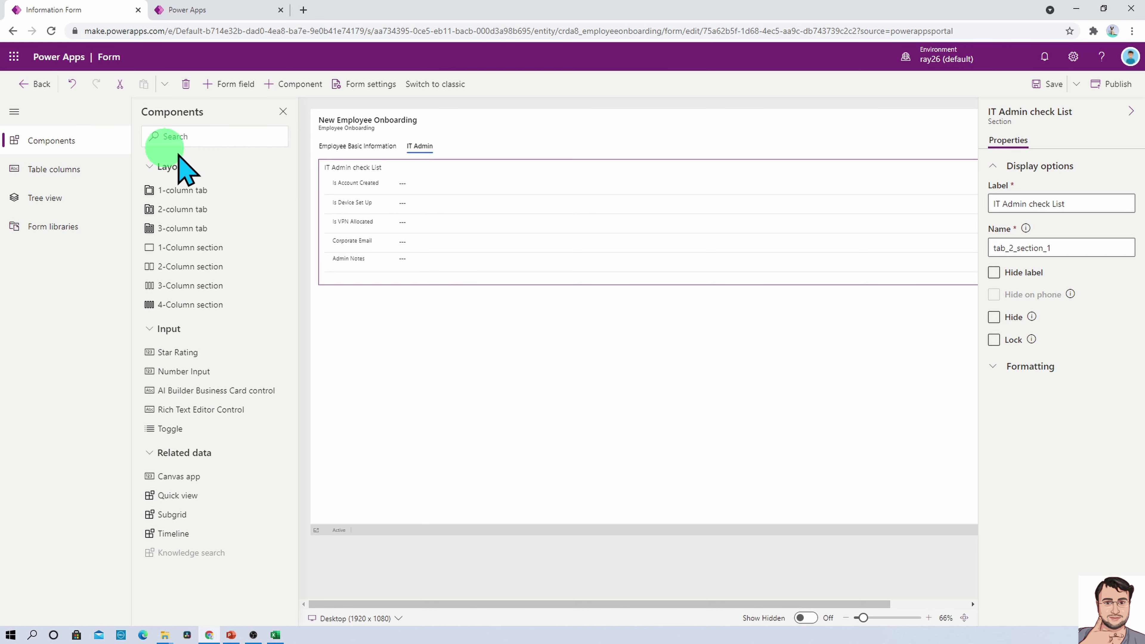
left_click(212, 191)
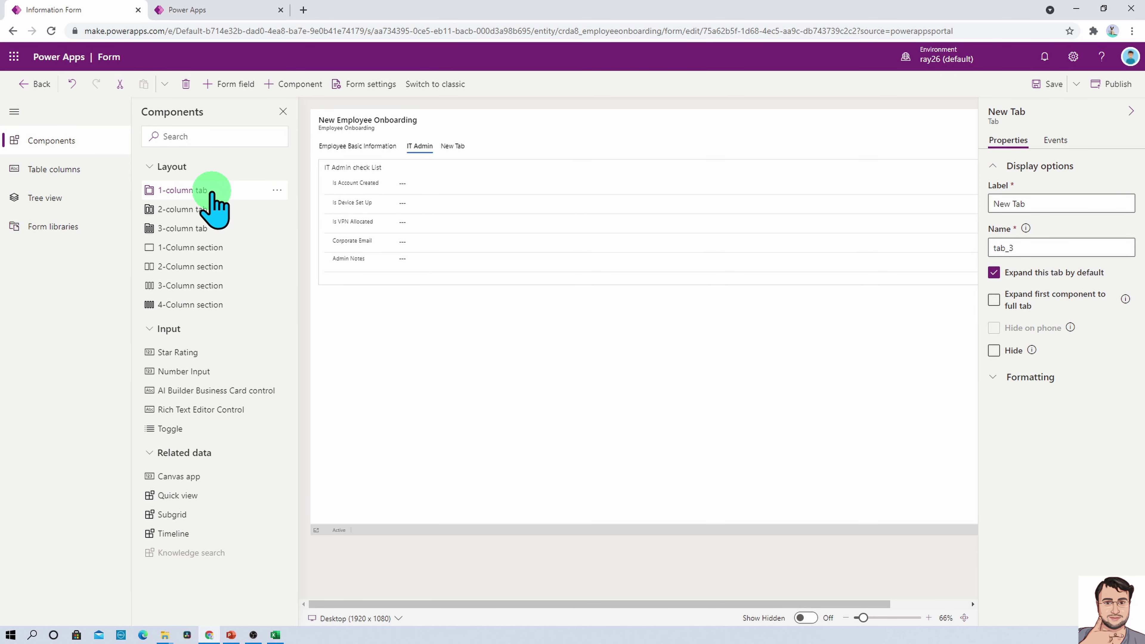
left_click(1057, 204)
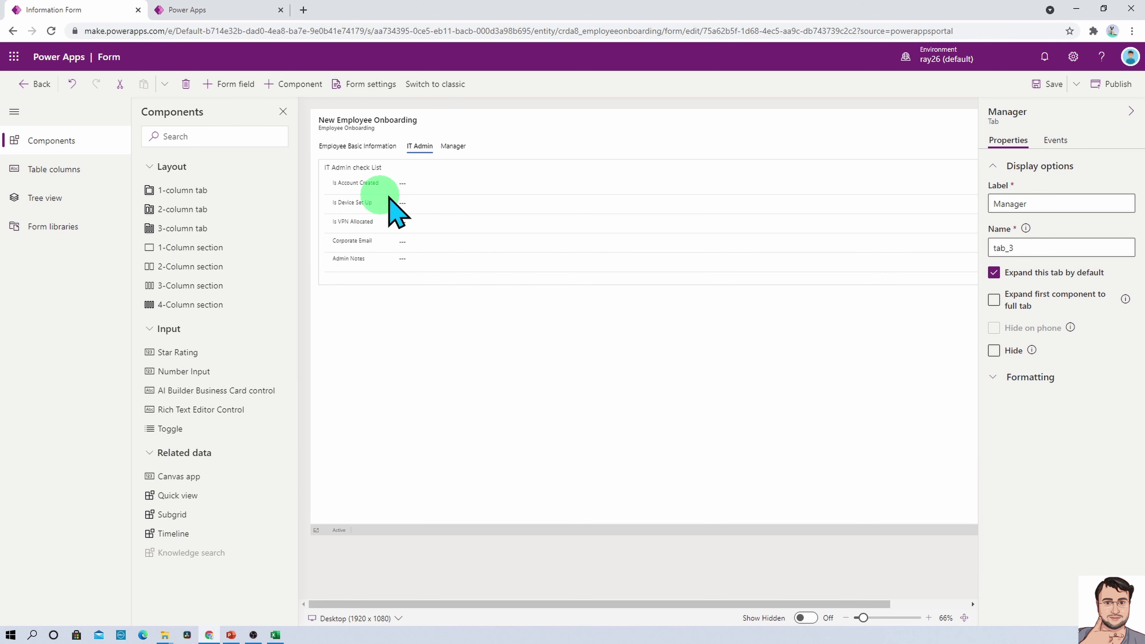
left_click(460, 145)
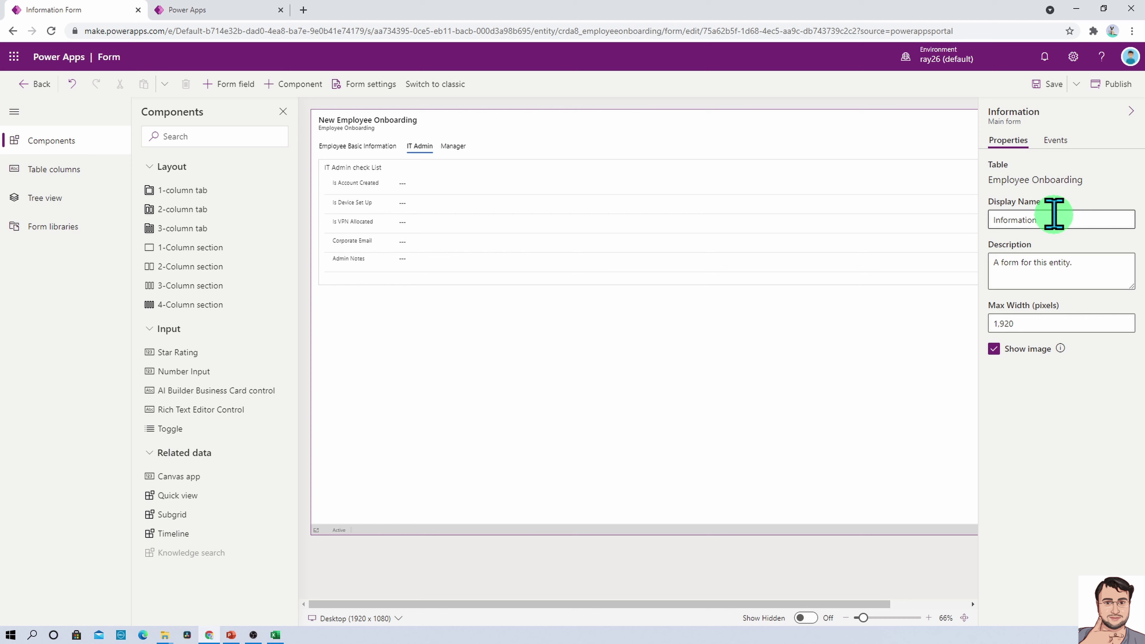
left_click(454, 146)
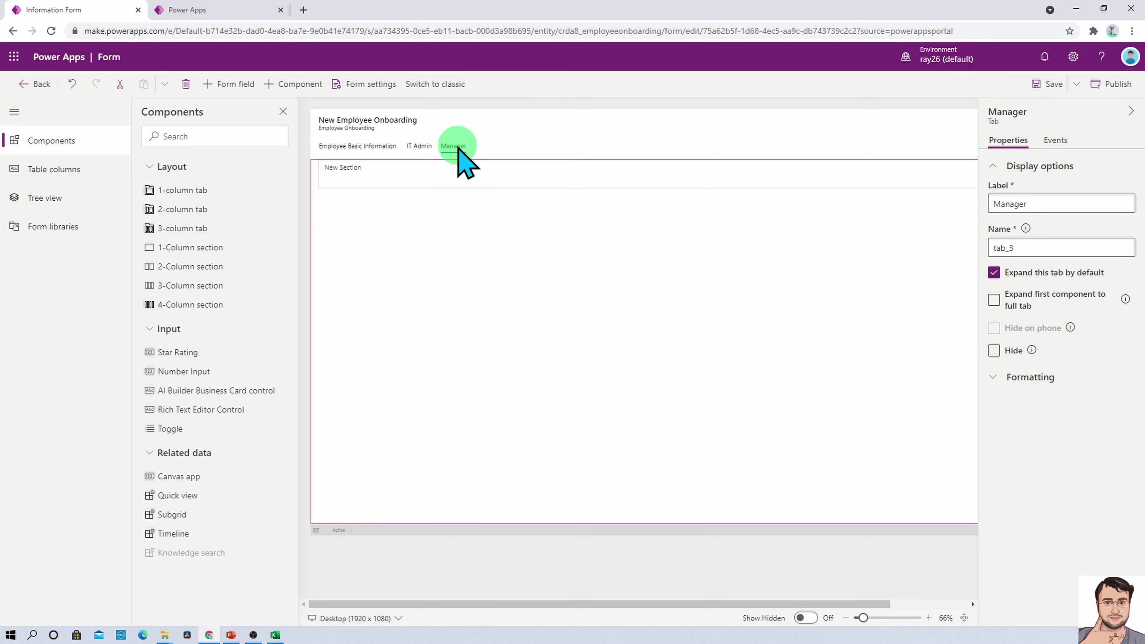
left_click(416, 181)
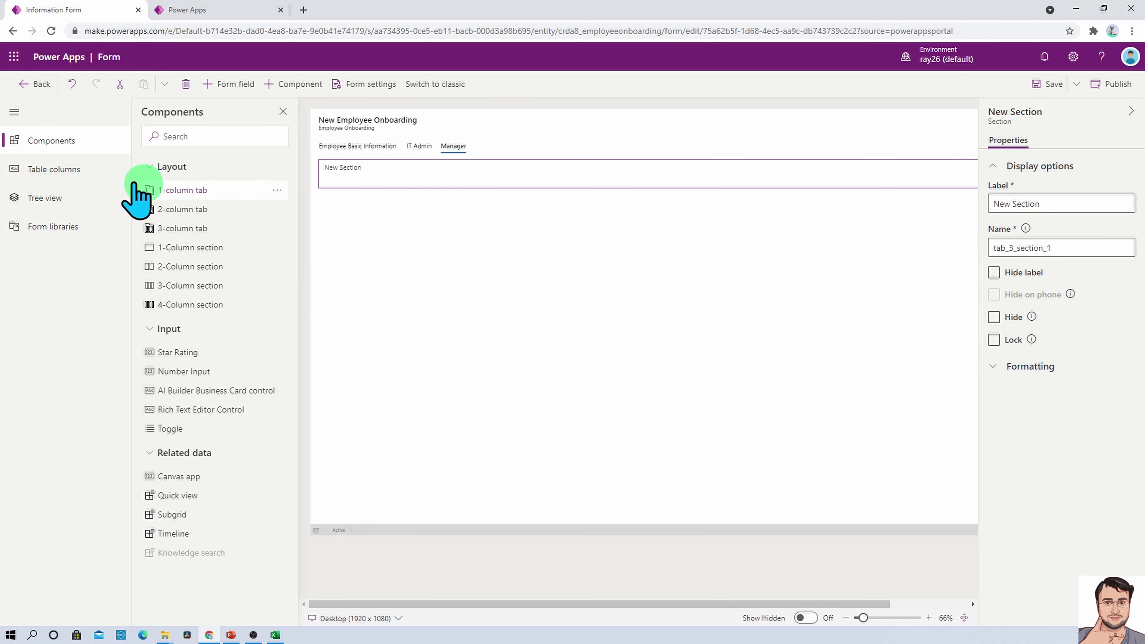
Add Business Unit and Project Information to the Manager section and name it Manager Tasks
left_click(51, 198)
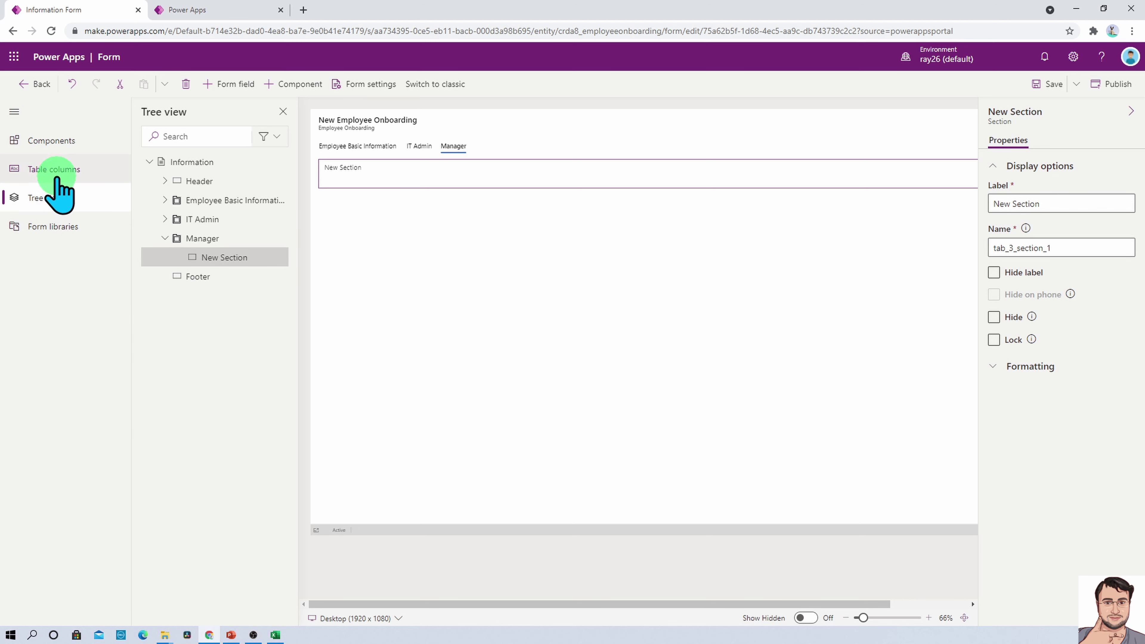
left_click(51, 170)
mouse_move(190, 233)
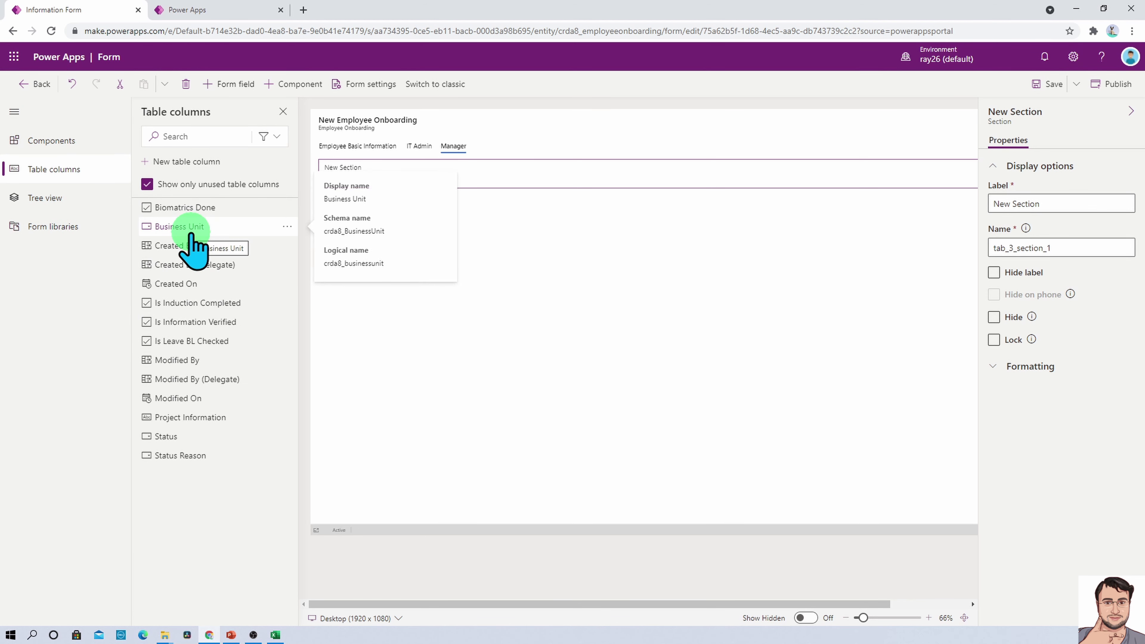
mouse_move(257, 306)
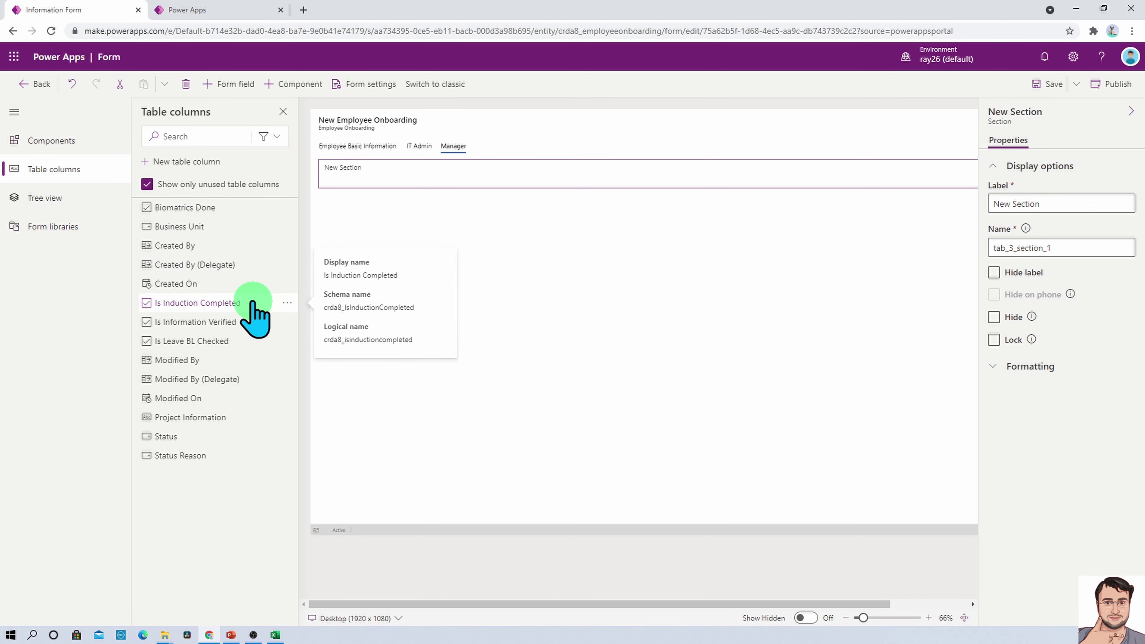
left_click(237, 227)
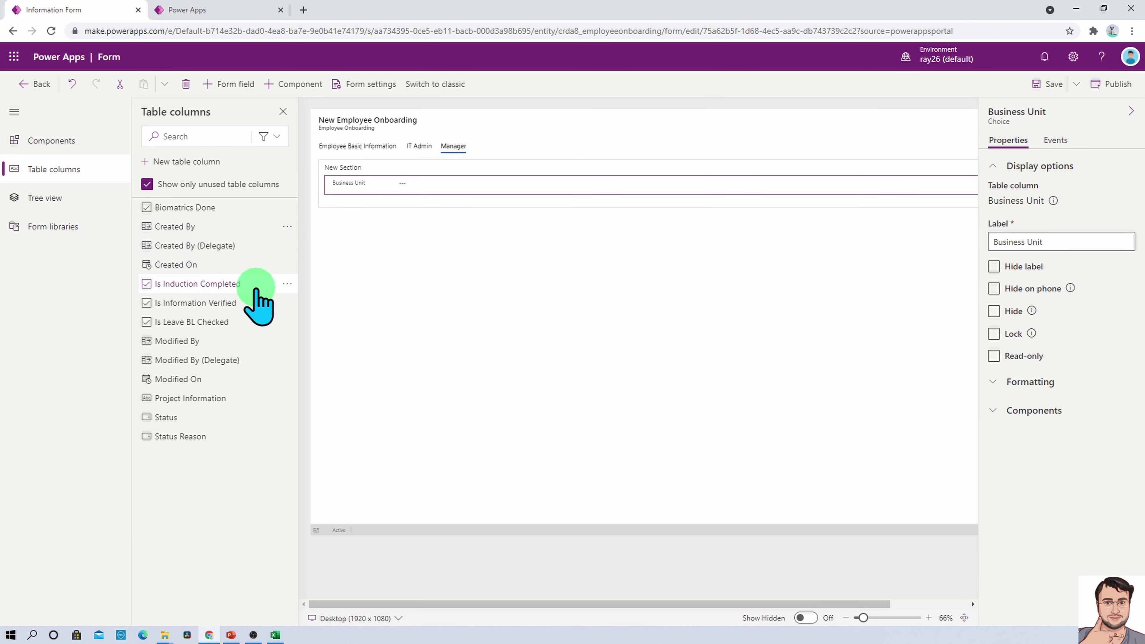
left_click(226, 397)
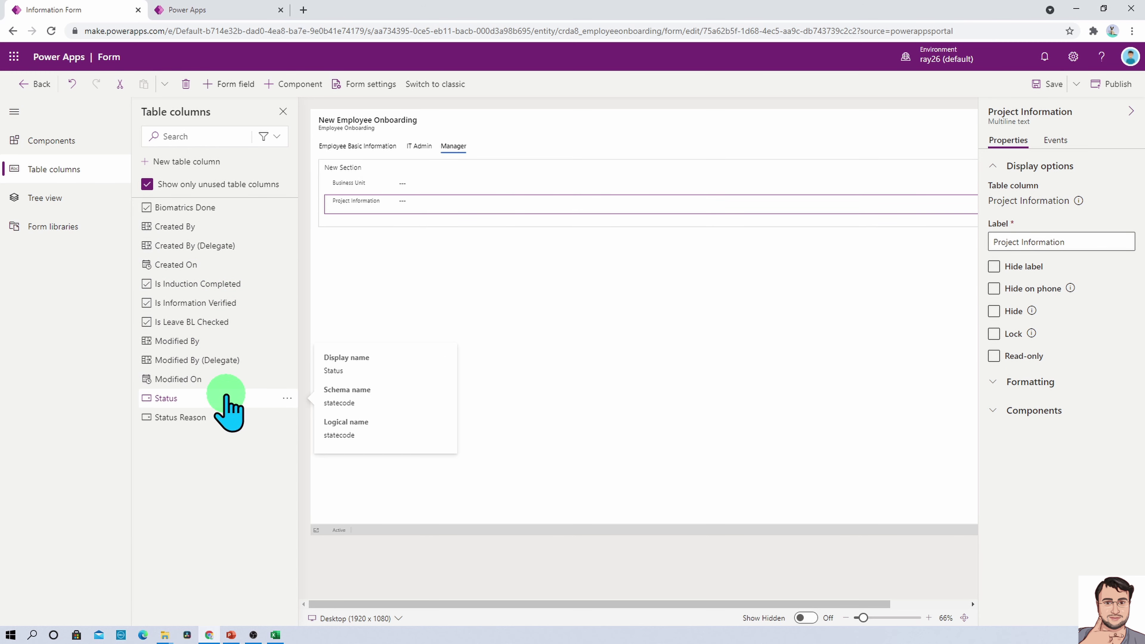
left_click(363, 170)
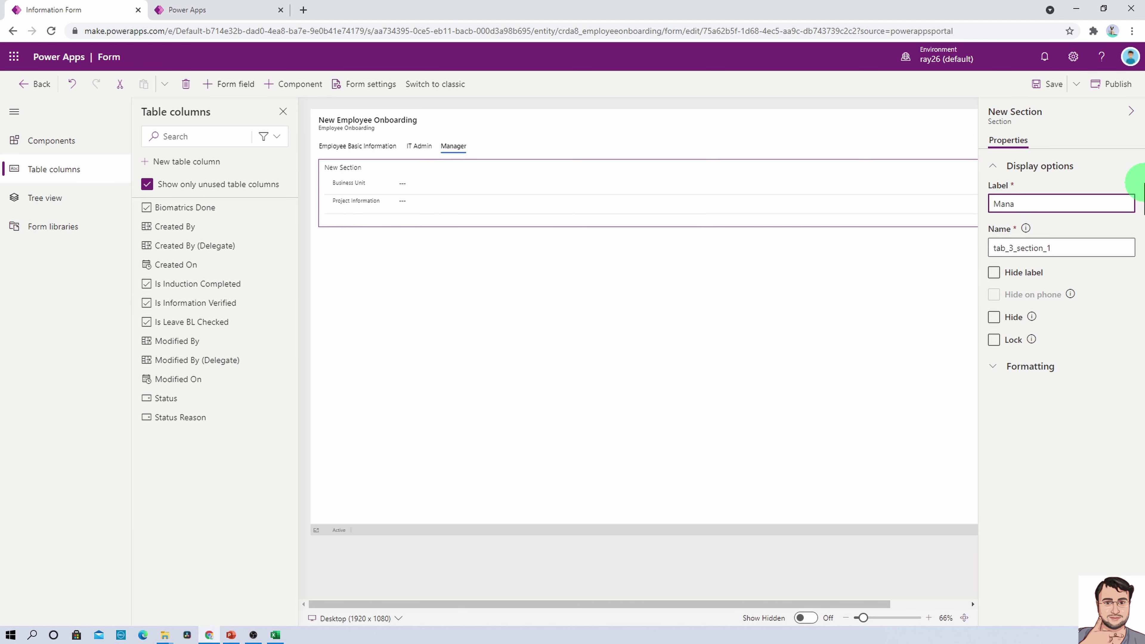
left_click(584, 288)
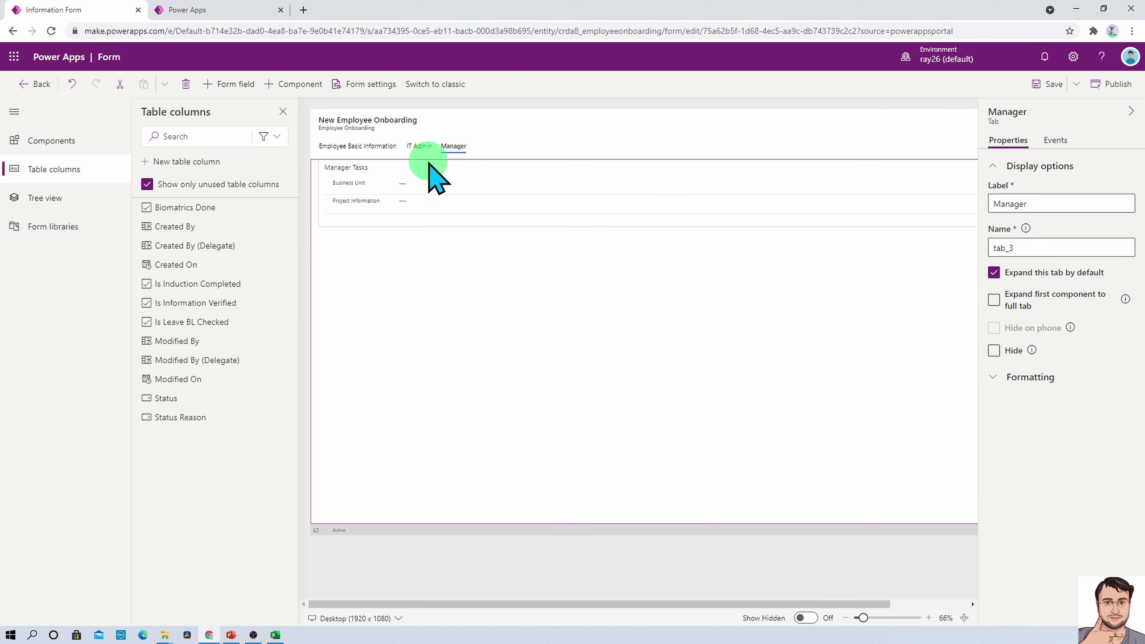
left_click(80, 143)
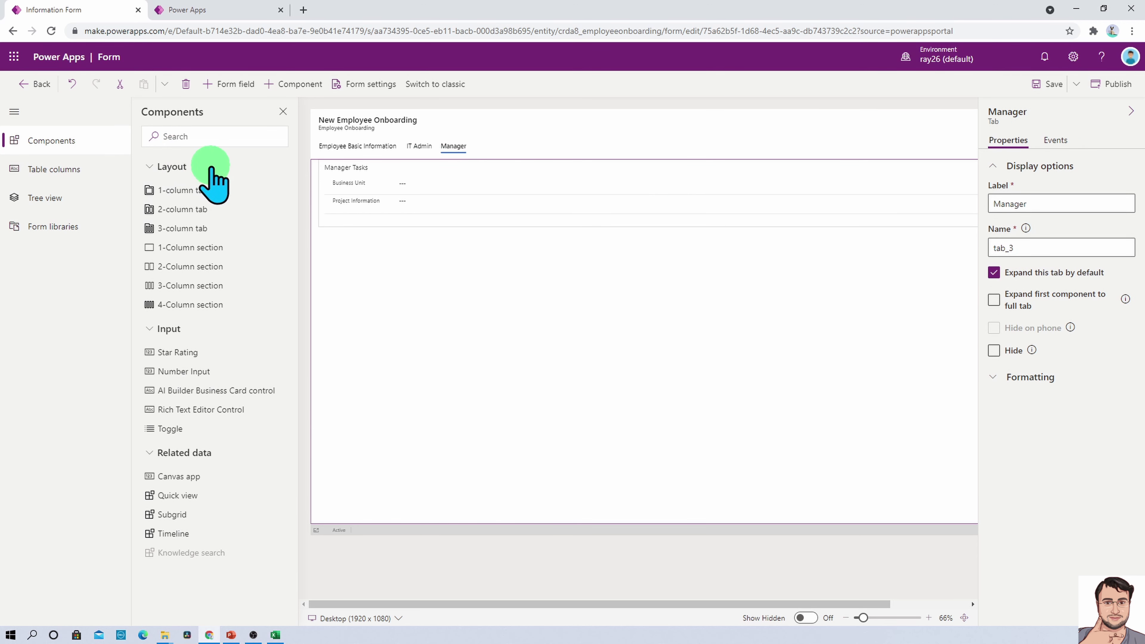
Add a one-column tab labelled 'Day 1 Employee Activity'
left_click(206, 193)
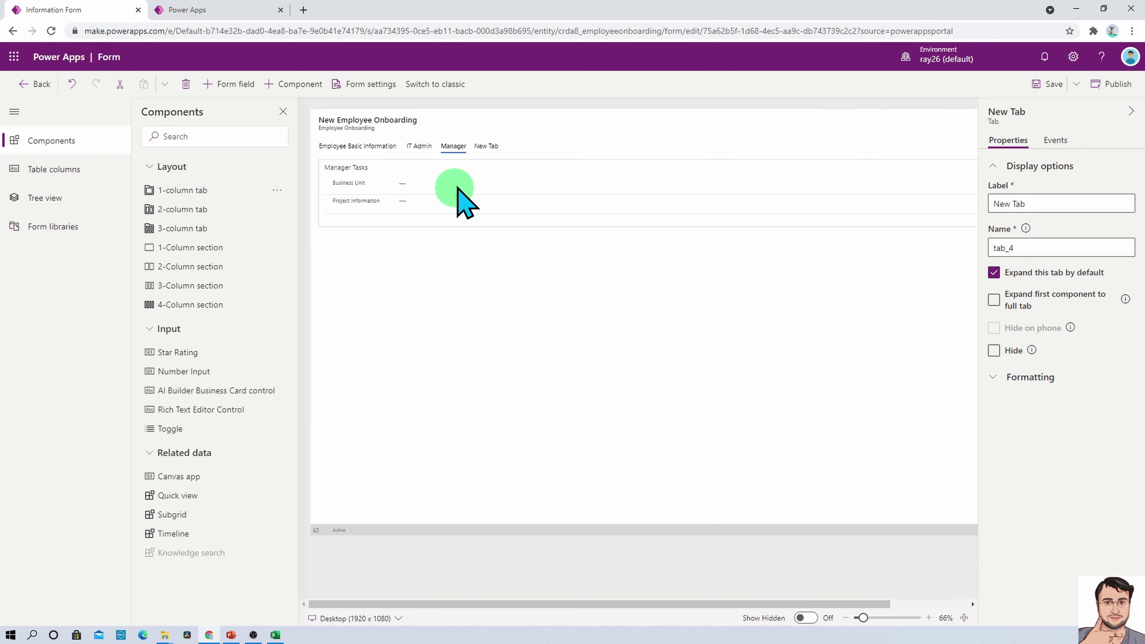
left_click(1055, 209)
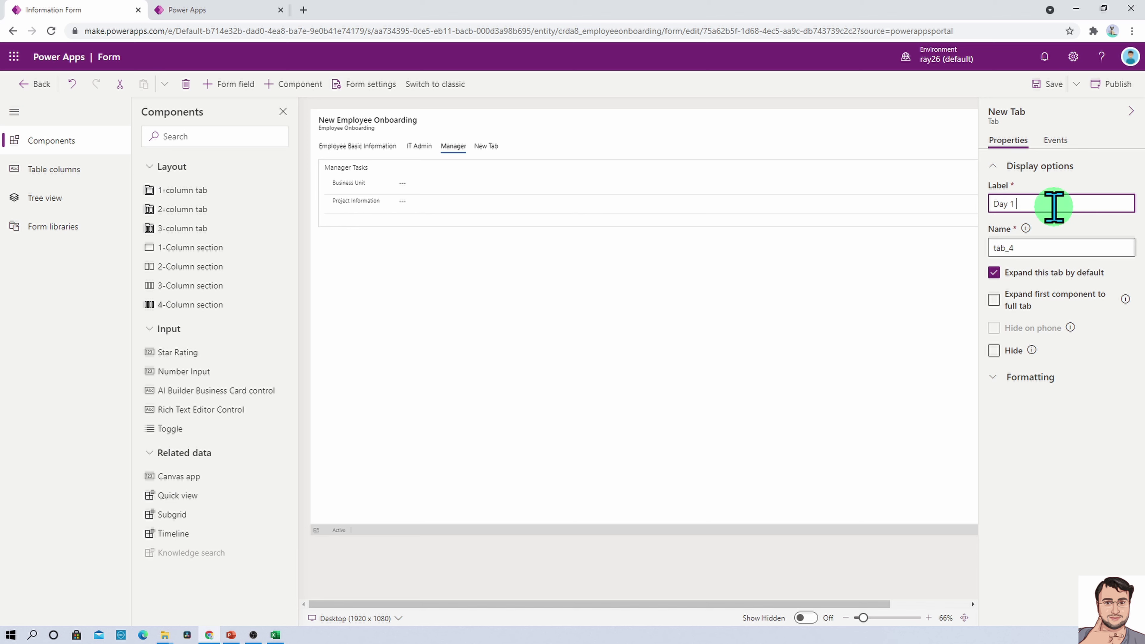
type("Day 1 Employee Activity")
left_click(448, 187)
left_click(522, 146)
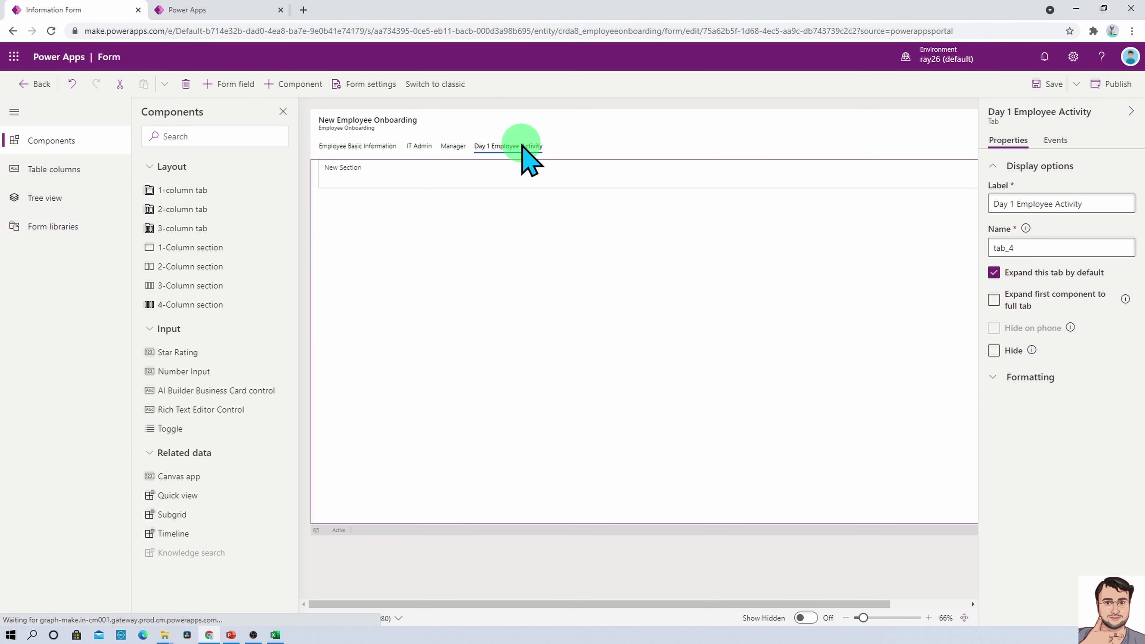
left_click(432, 176)
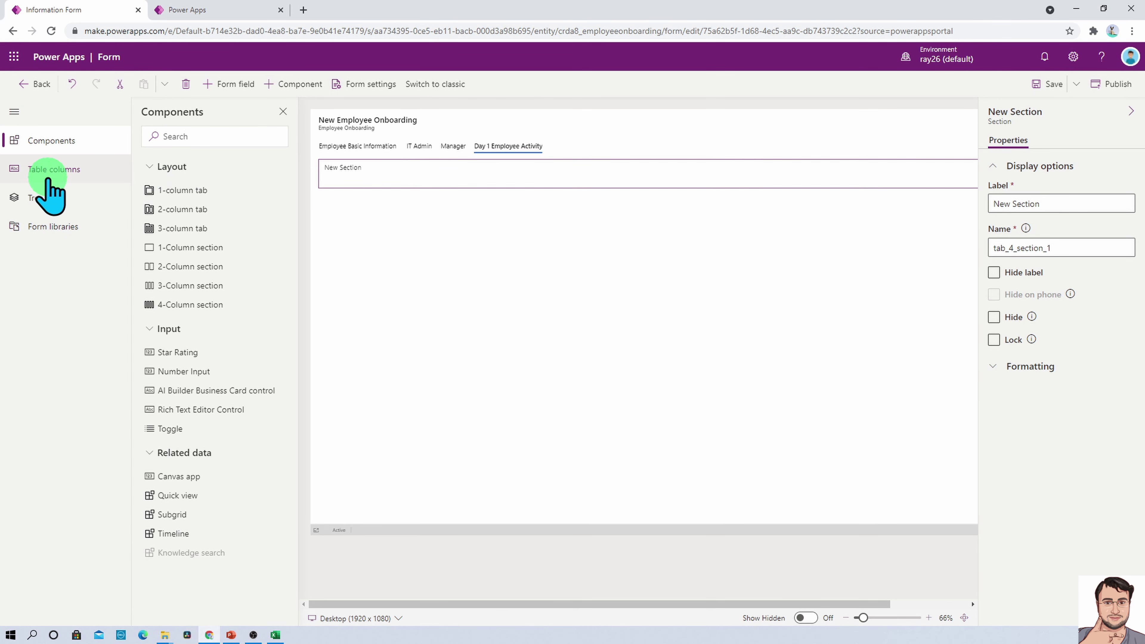
Add Is Information Verified, Is Induction Completed, Is Leave BL Checked, Biomatrics Done, then save
left_click(59, 171)
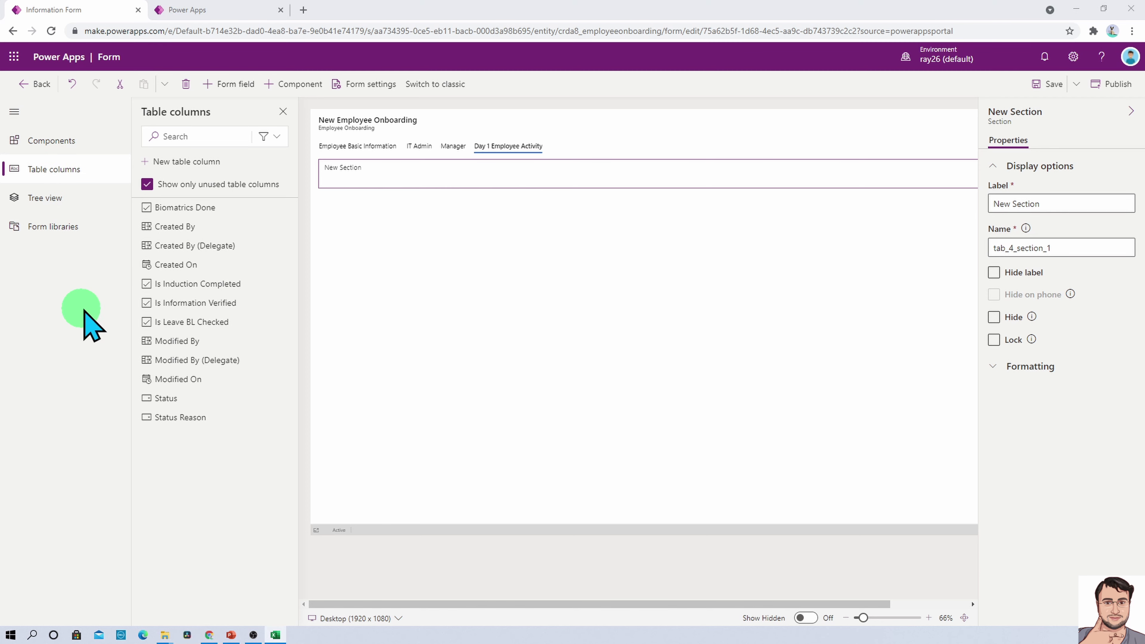
left_click(226, 311)
left_click(229, 284)
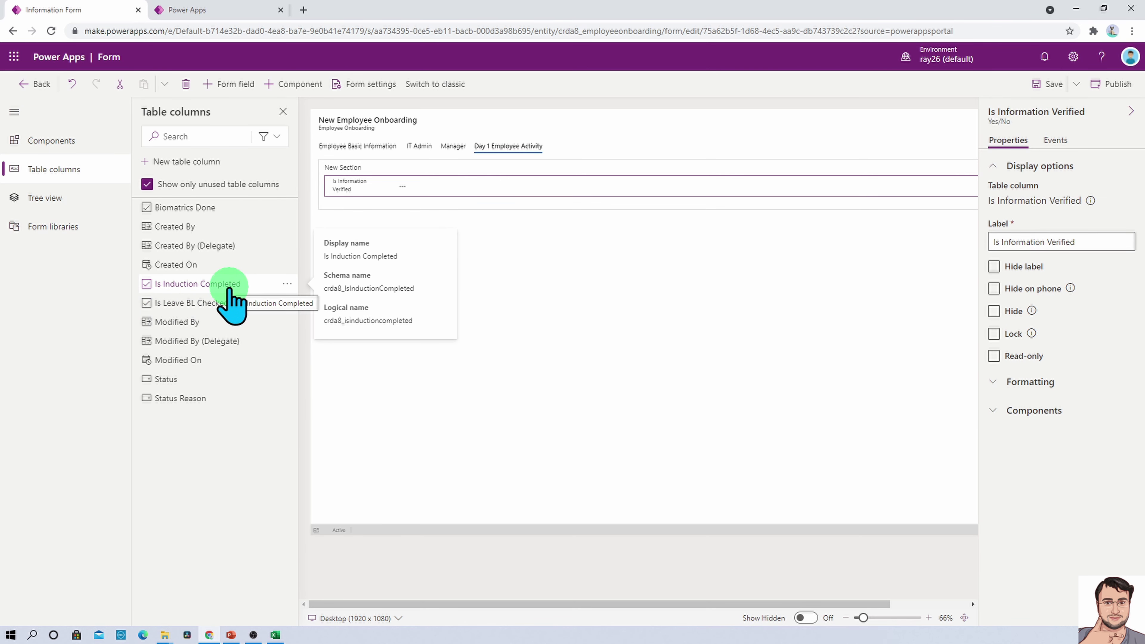
left_click(225, 285)
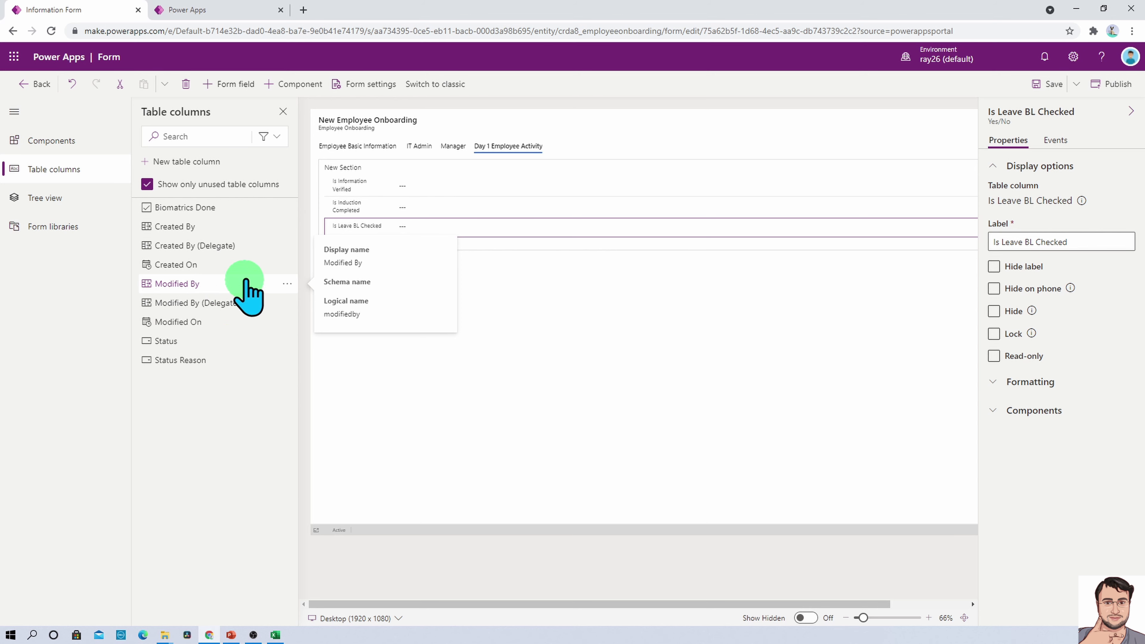
left_click(227, 209)
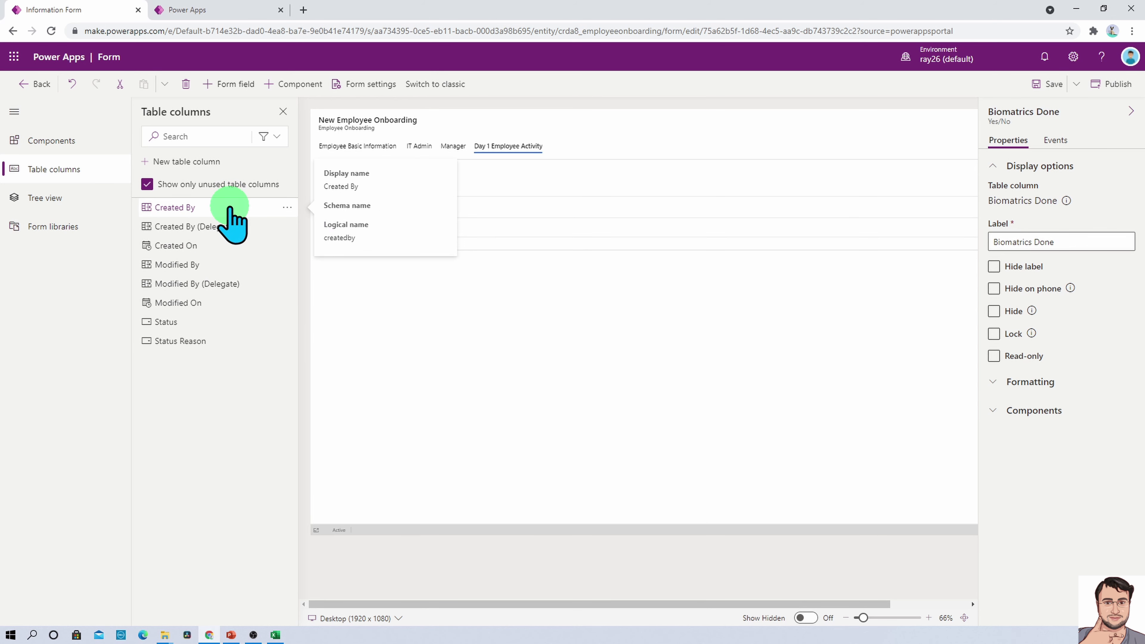
left_click(607, 423)
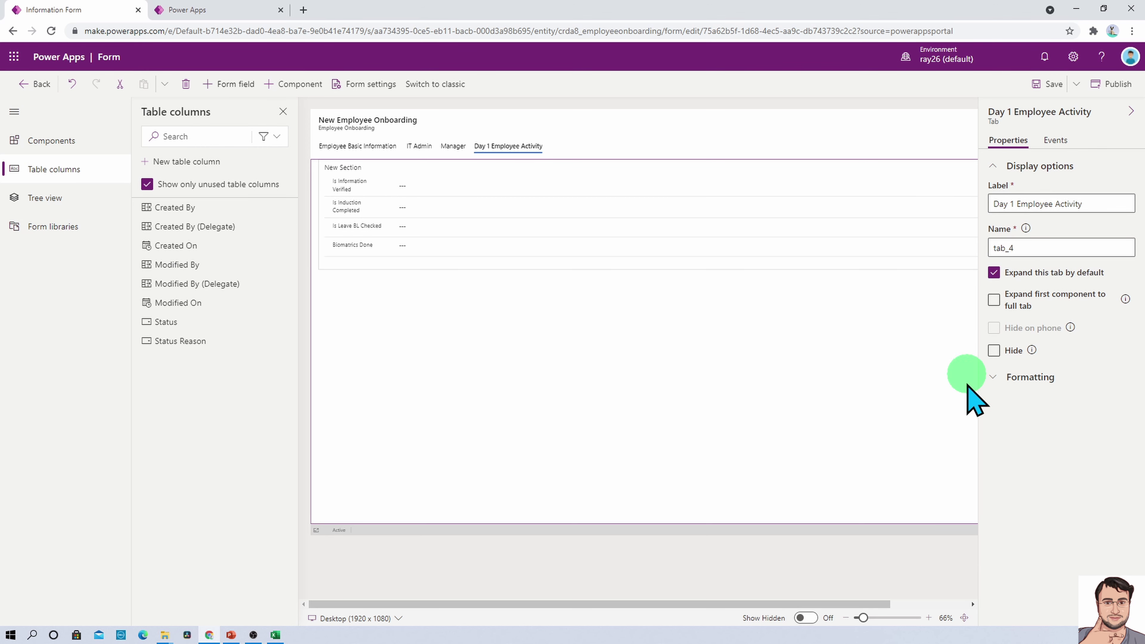
left_click(1048, 85)
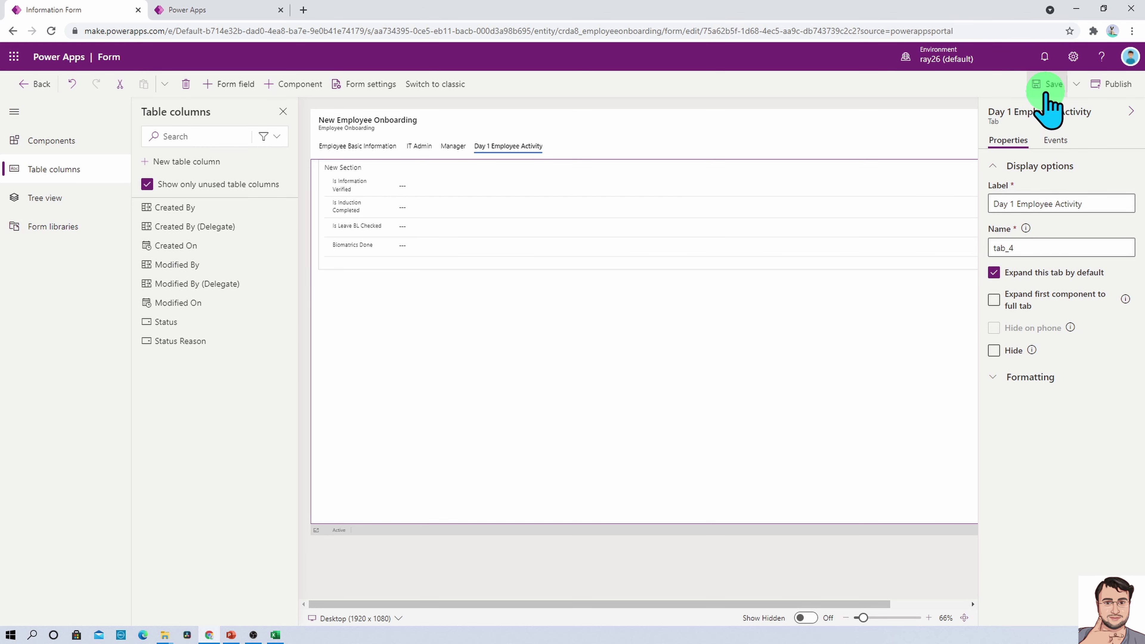
left_click(354, 148)
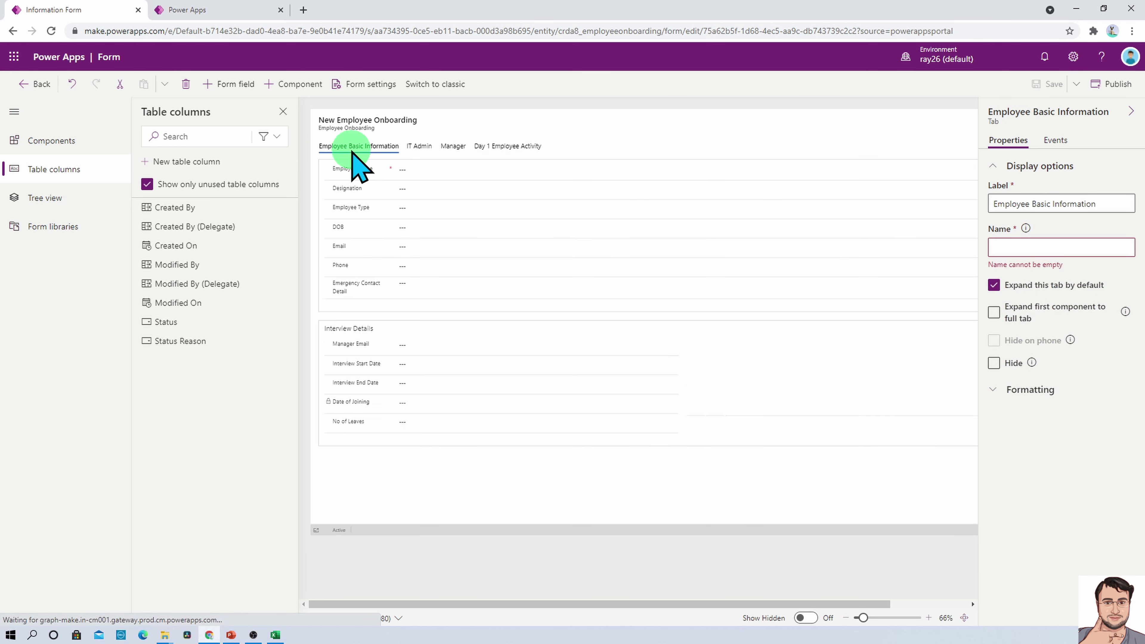
left_click(414, 148)
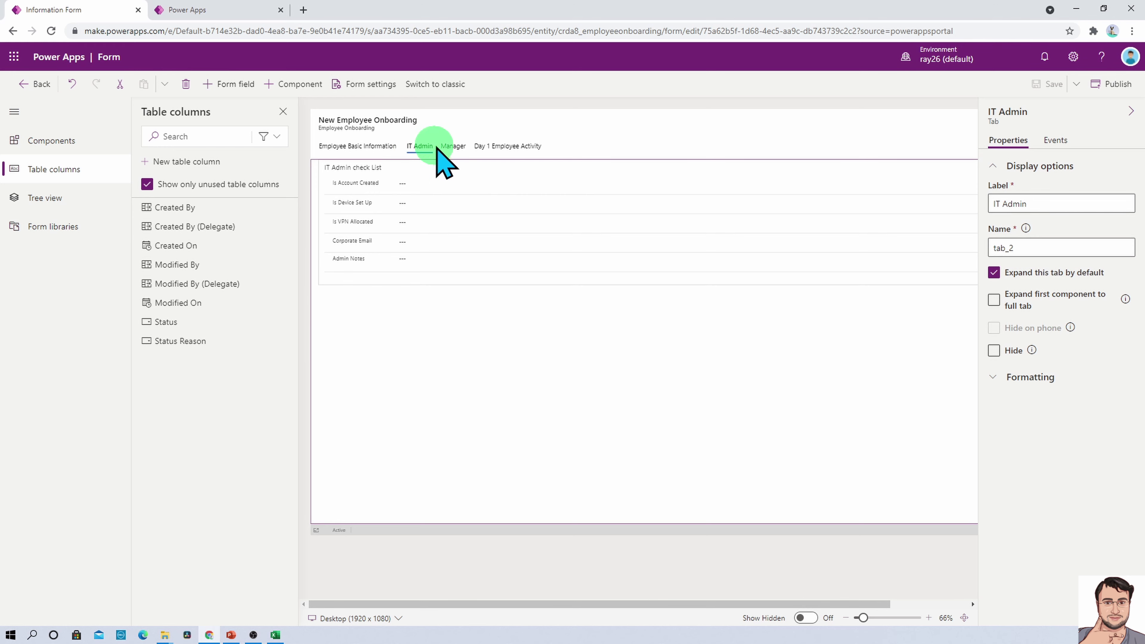
left_click(451, 148)
left_click(530, 148)
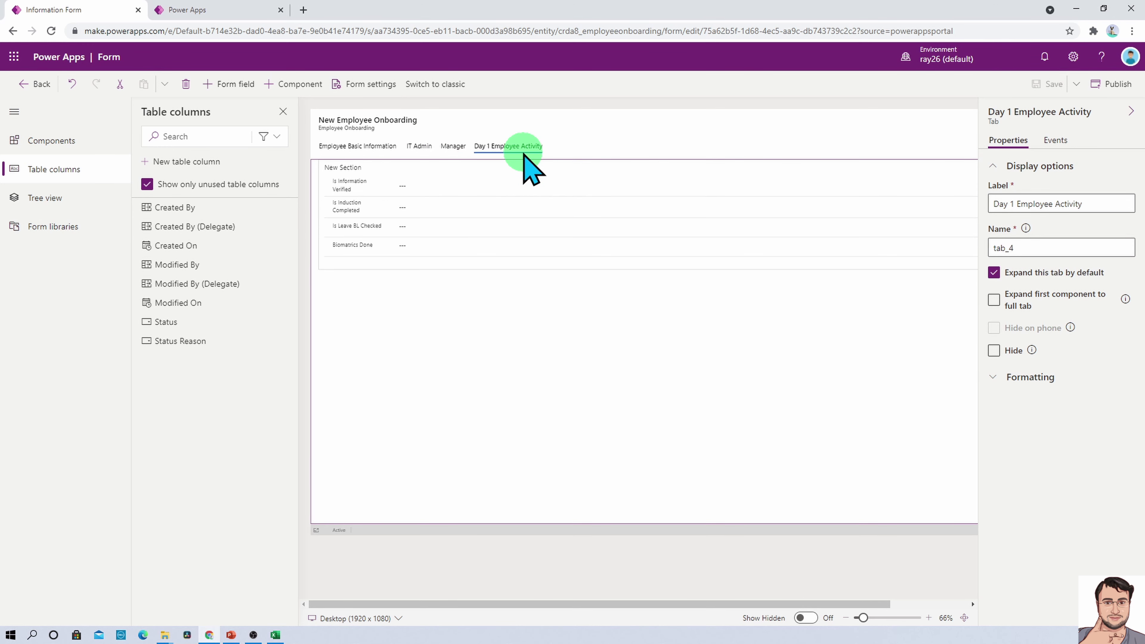
left_click(366, 146)
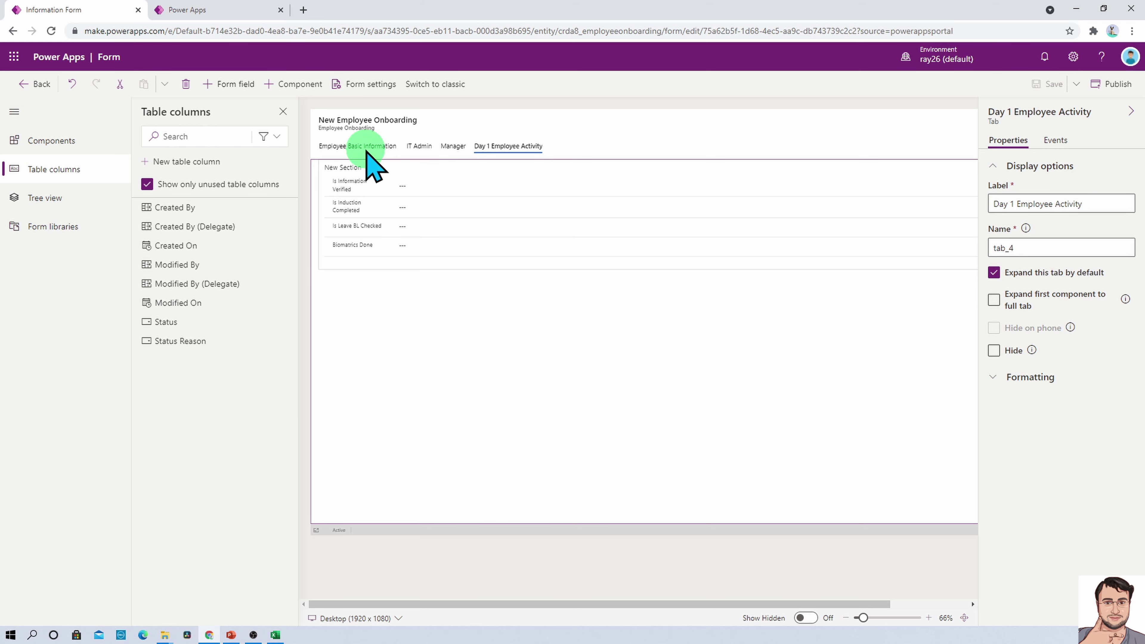
left_click(420, 147)
left_click(452, 147)
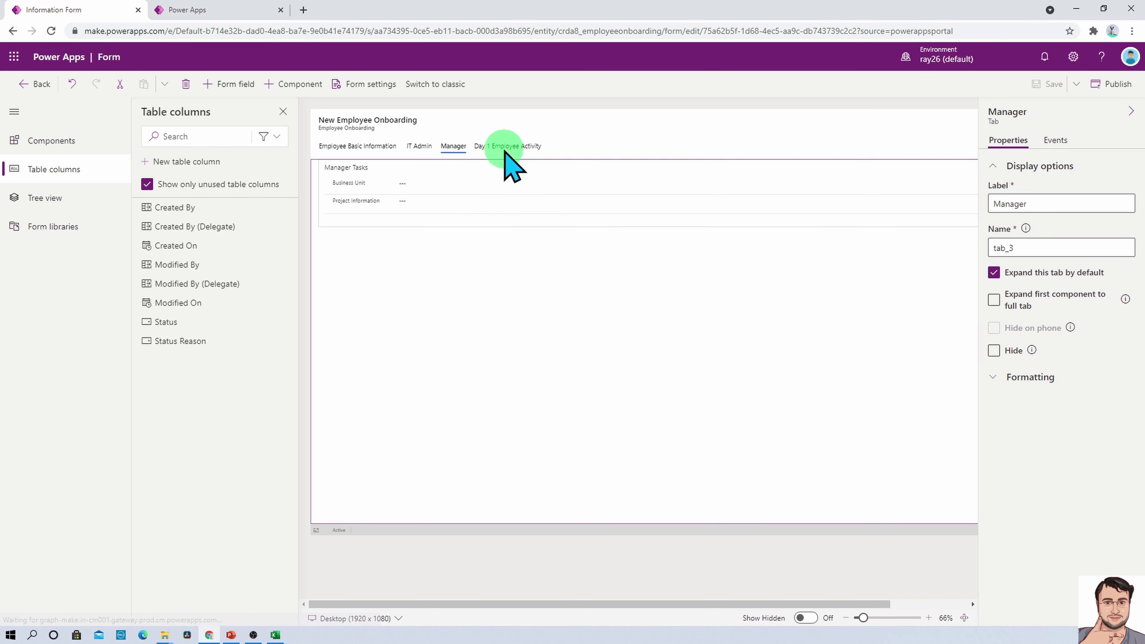
left_click(504, 147)
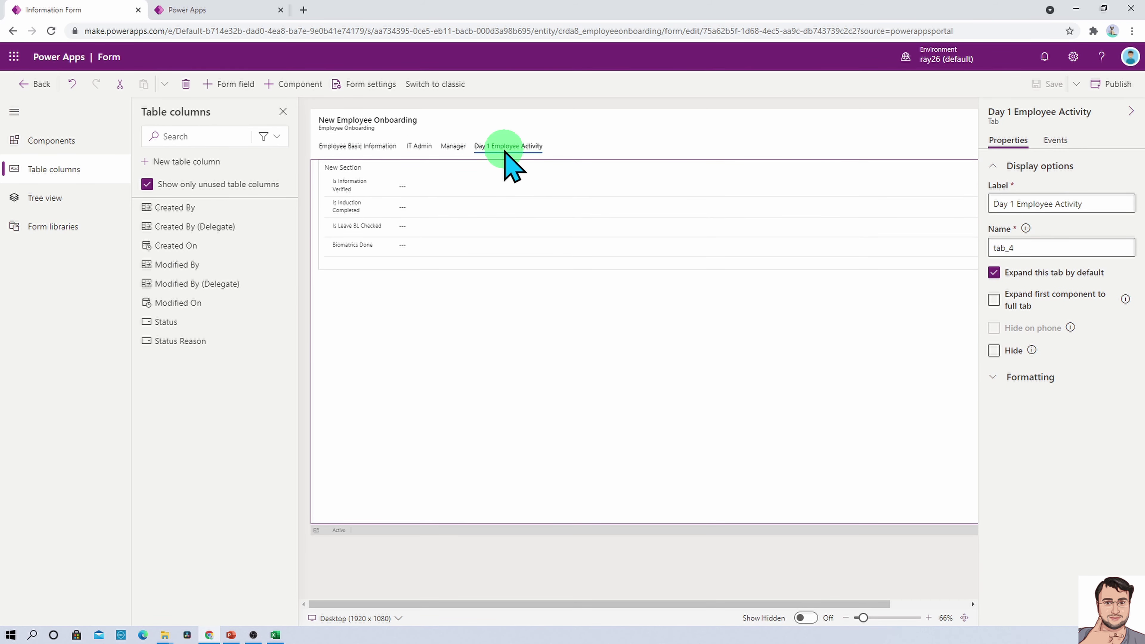
left_click(329, 146)
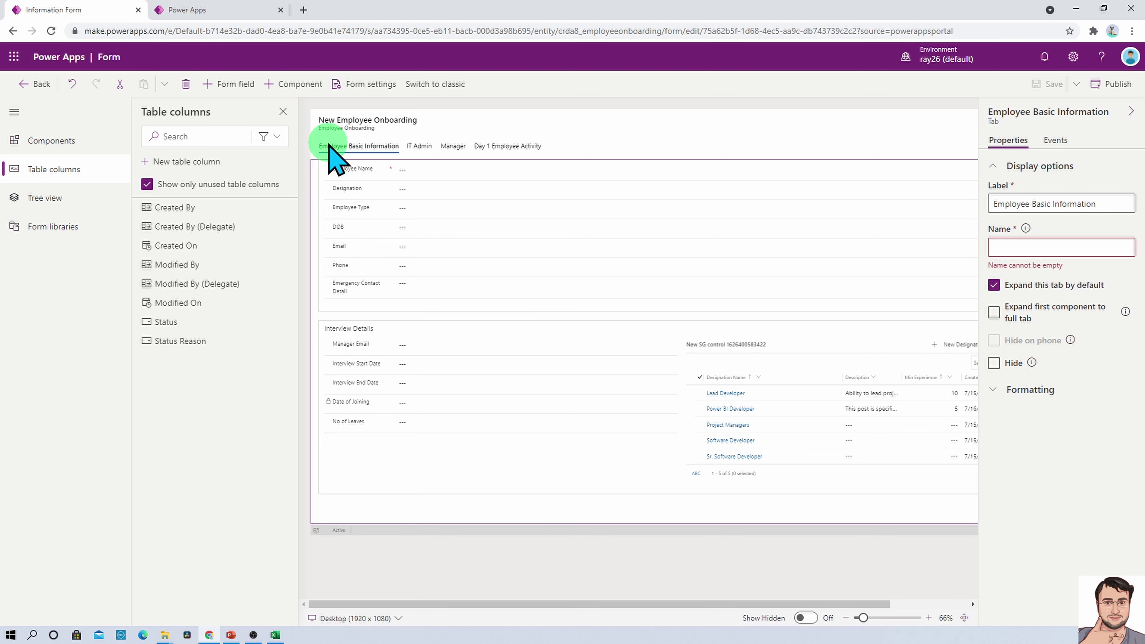
left_click(434, 210)
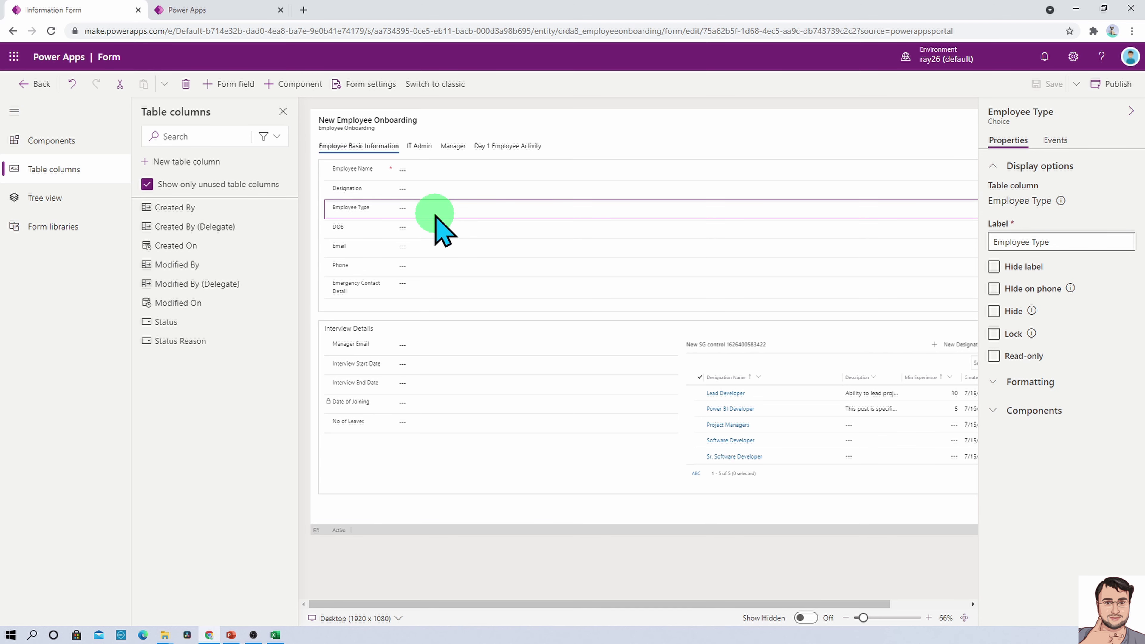
left_click(392, 427)
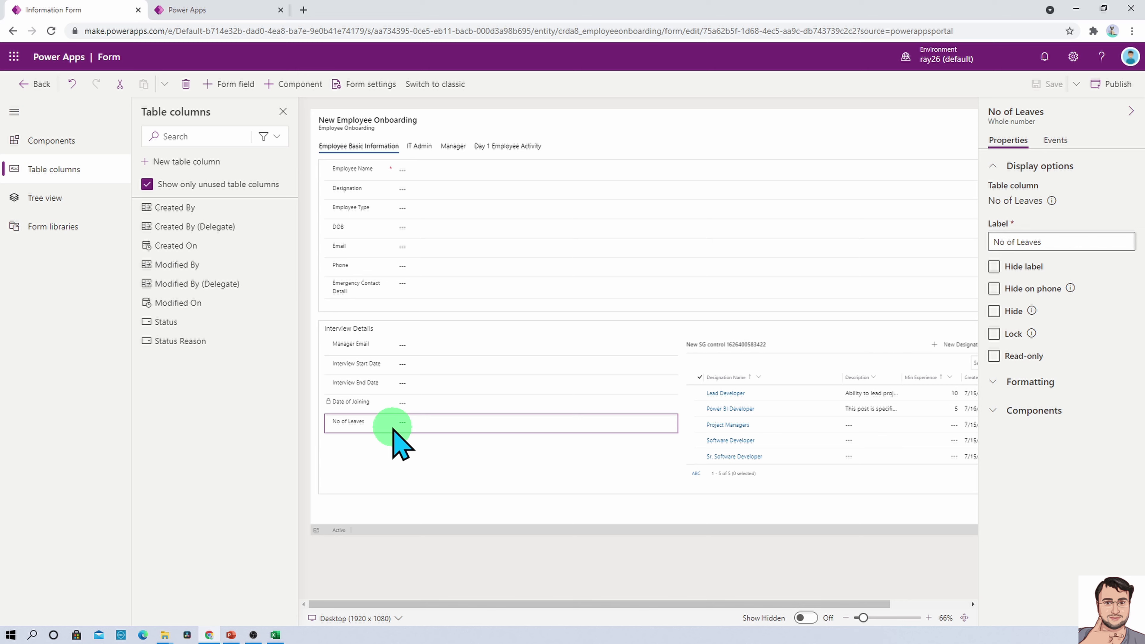
left_click(399, 447)
left_click(1048, 86)
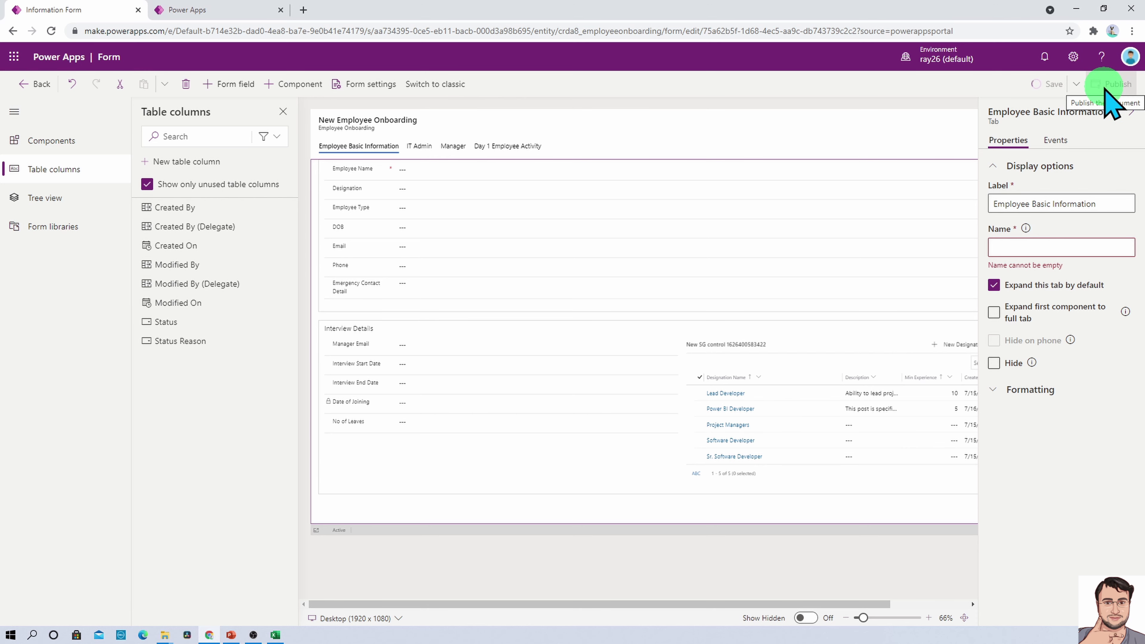
Publish the form and create a new Employee Onboarding record from the table's data
left_click(23, 84)
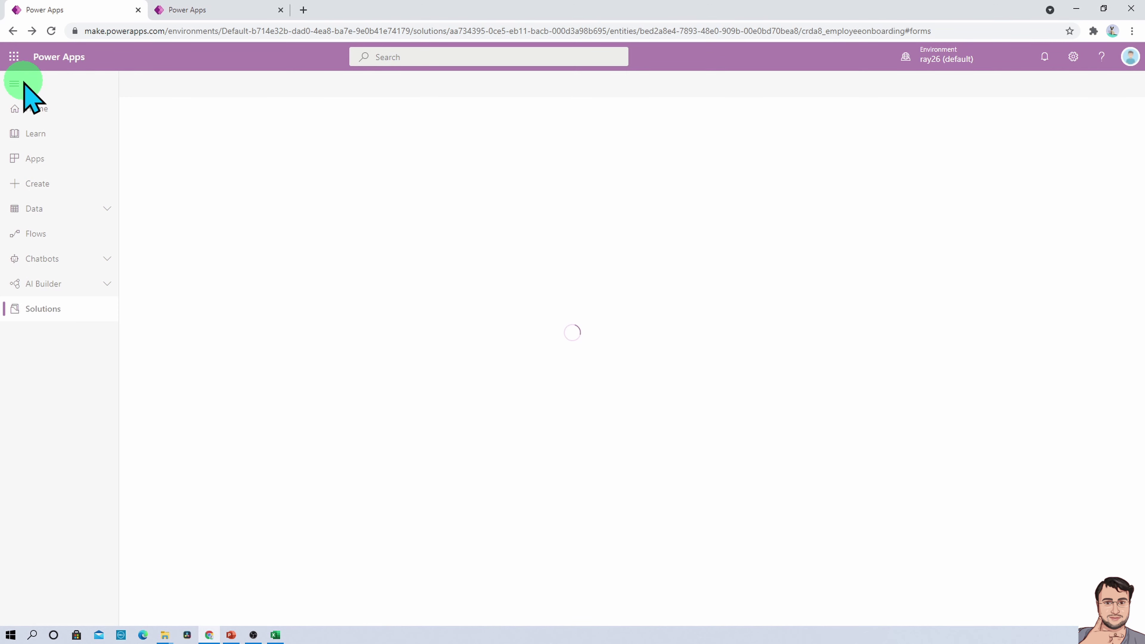
left_click(548, 139)
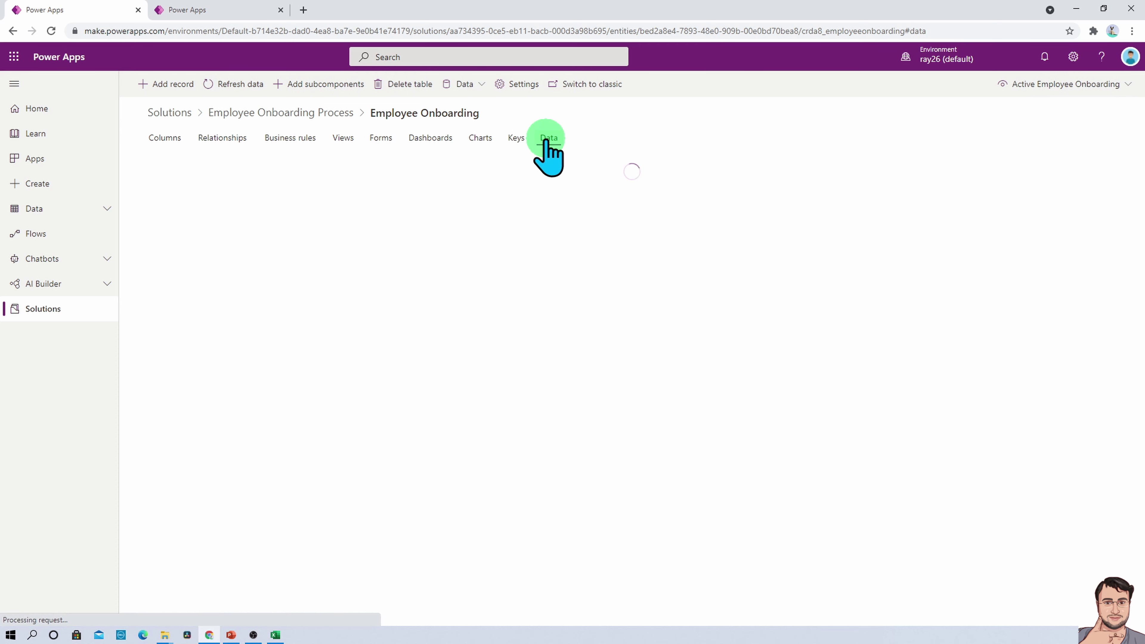
left_click(169, 86)
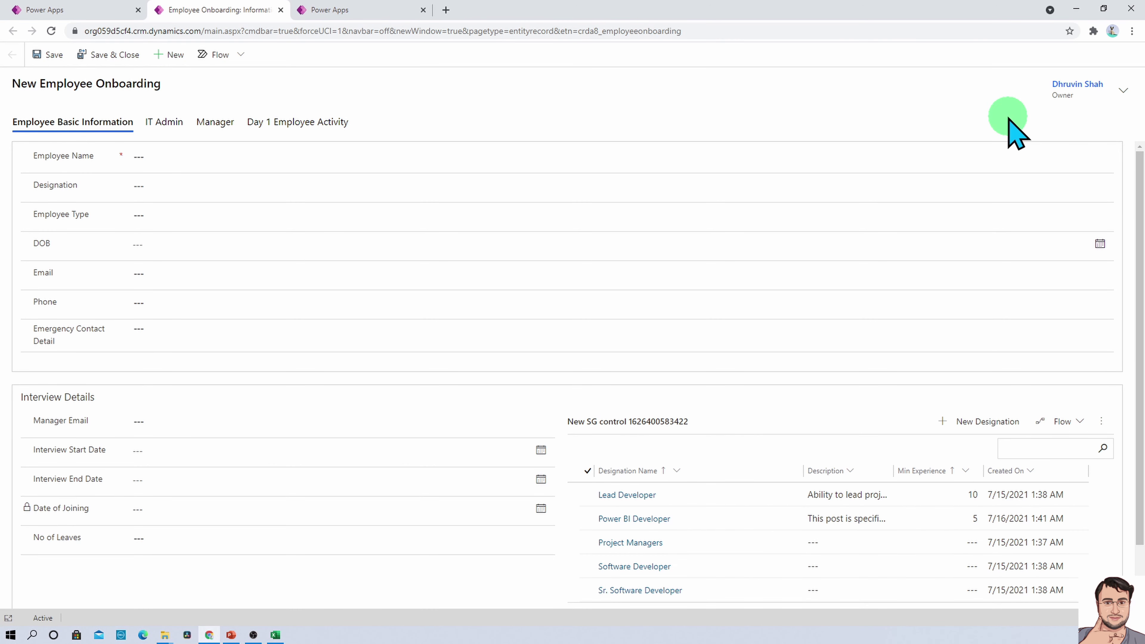
Check the IT Admin, Manager and Day 1 Employee Activity tabs, then return to Employee Basic Information
left_click(164, 121)
left_click(216, 121)
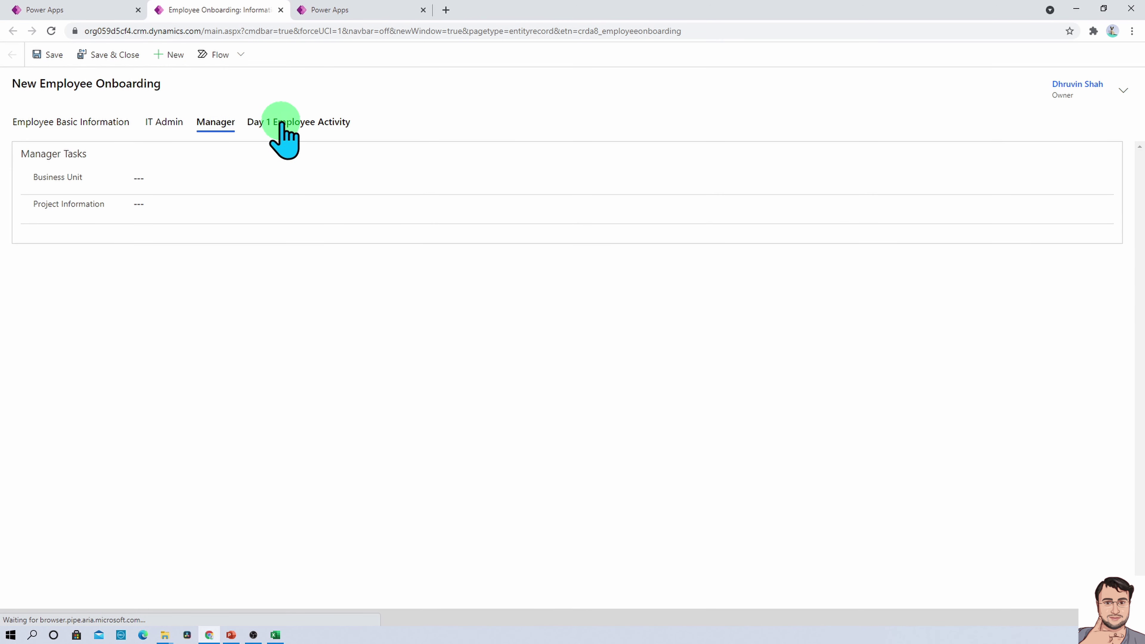
left_click(281, 123)
left_click(79, 123)
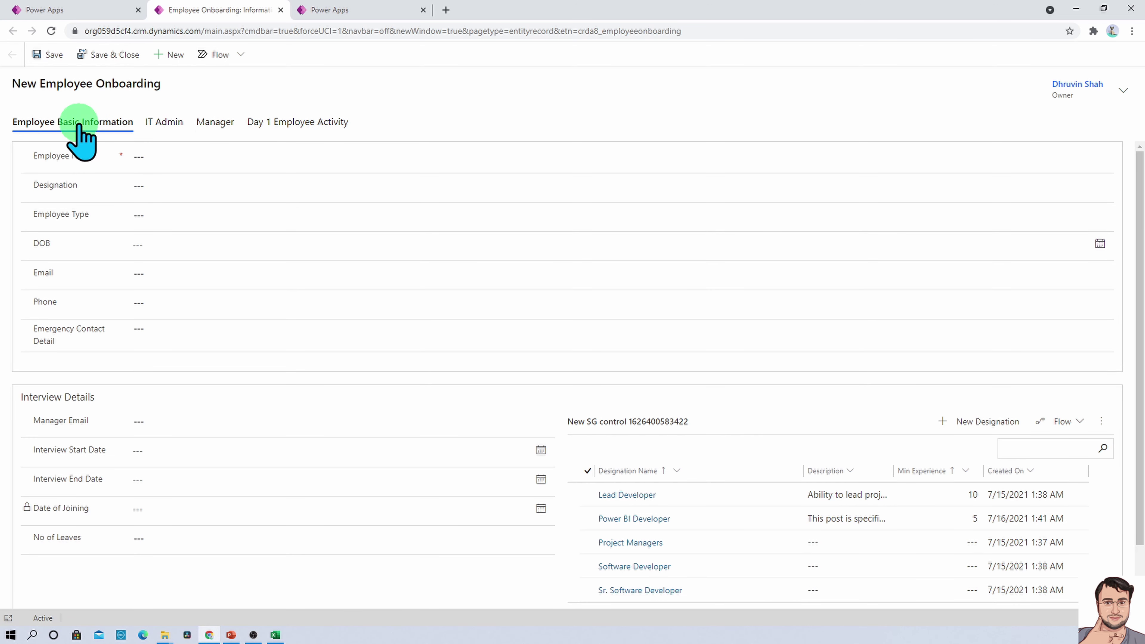
Enter the employee's name, designation Lead Developer, employee type FTE, date of birth July 23, 2021
left_click(192, 161)
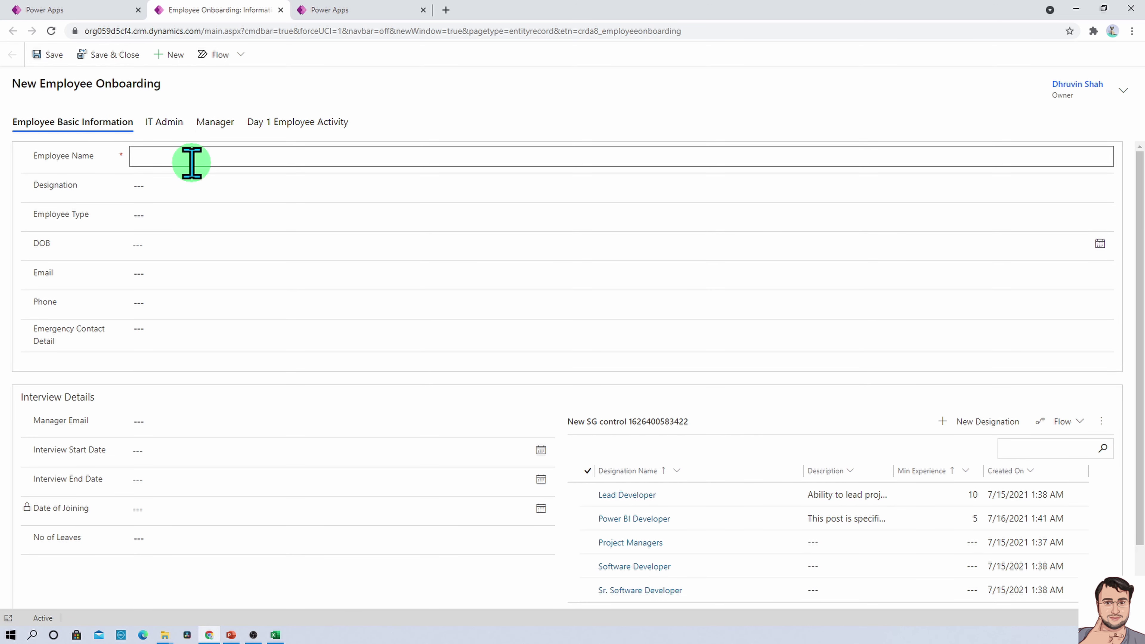
type("R")
key("BackSpace")
left_click(271, 186)
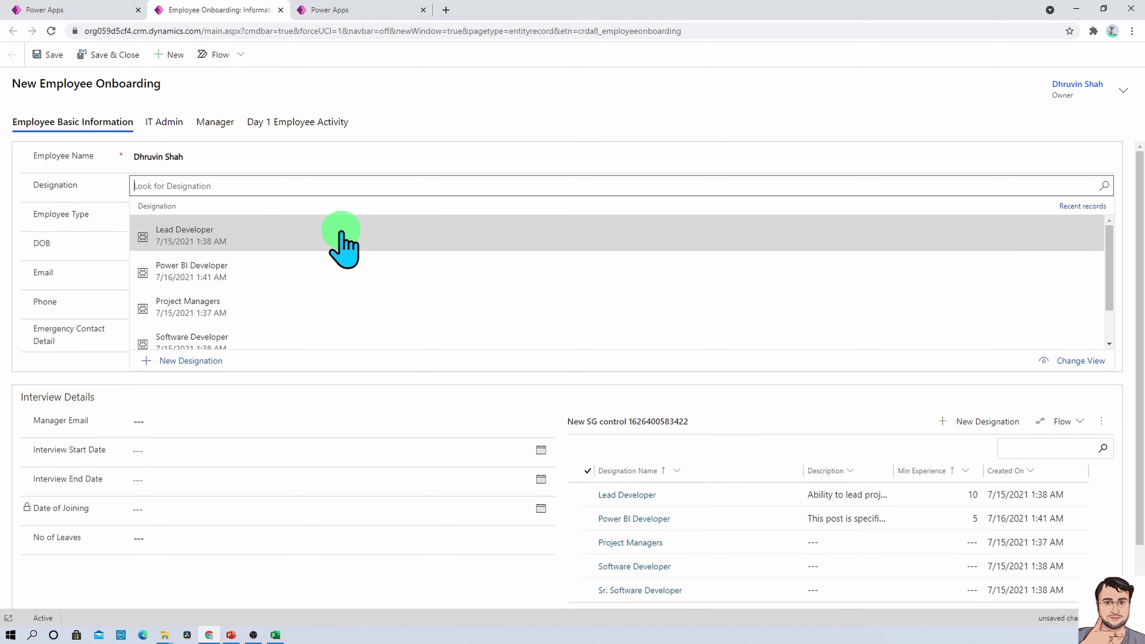
left_click(341, 231)
left_click(224, 217)
left_click(220, 220)
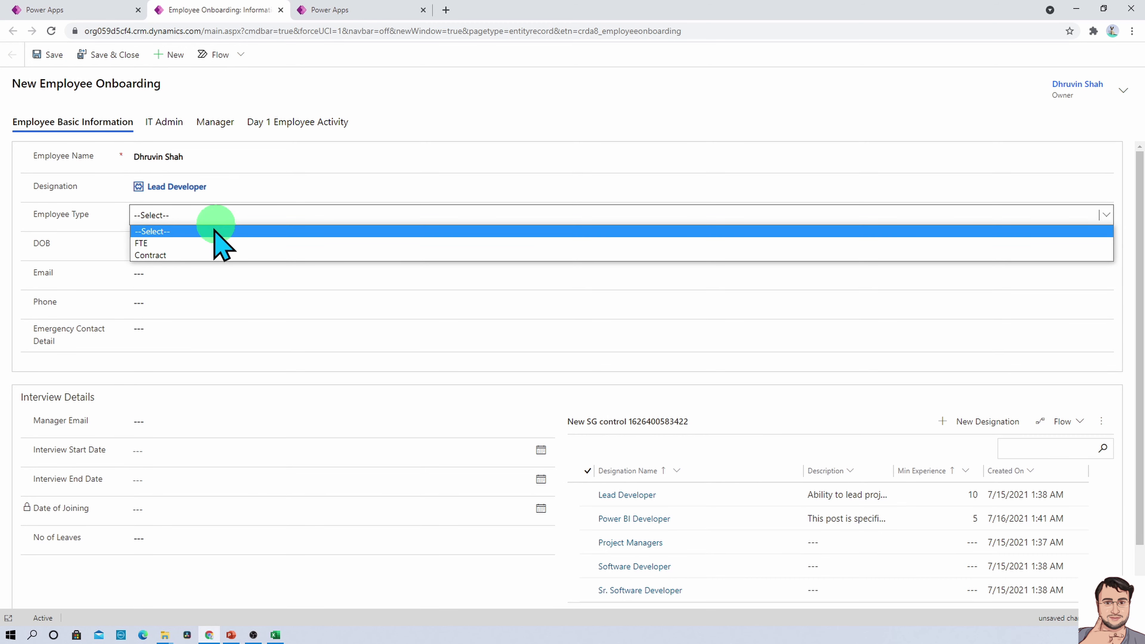
left_click(205, 241)
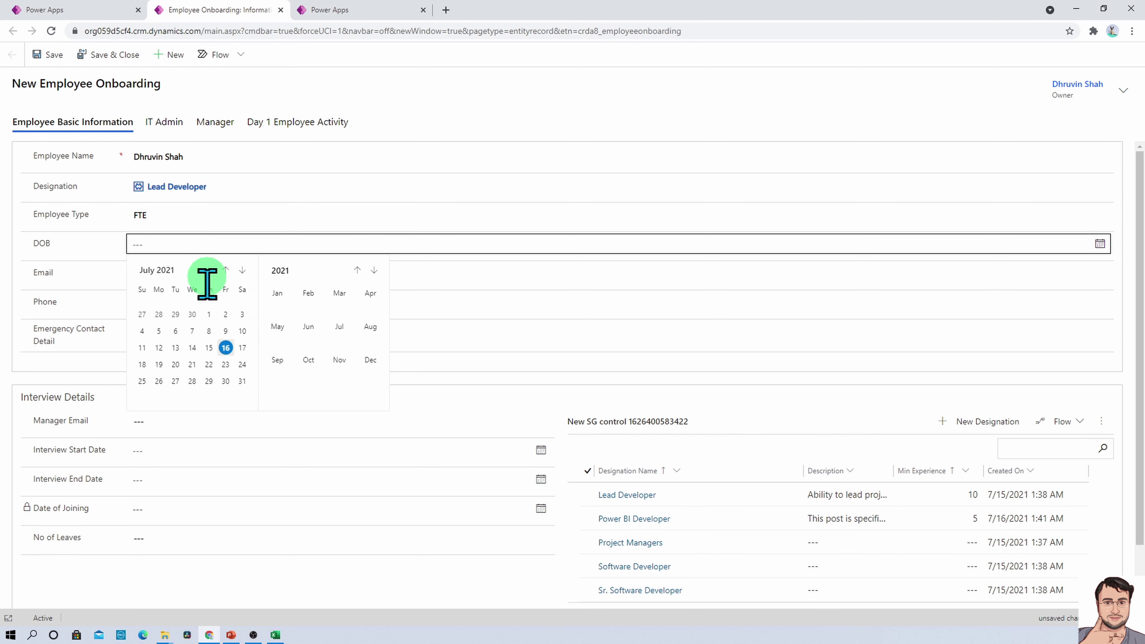
left_click(224, 366)
Fill in the employee's email, phone number, emergency contact detail and manager email
left_click(192, 273)
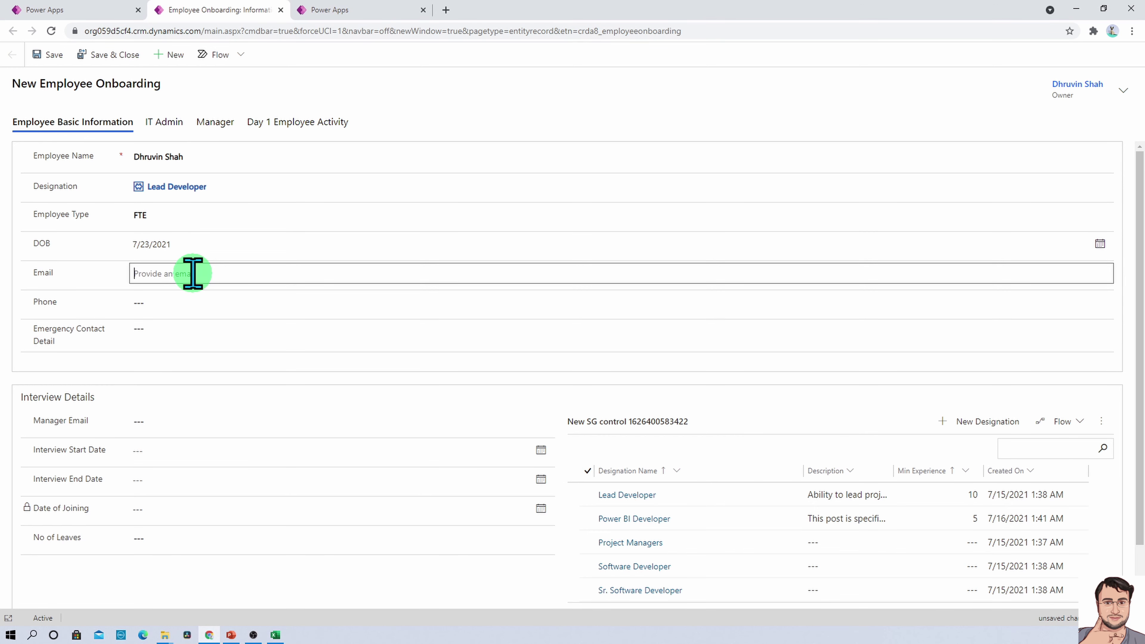
key("Tab")
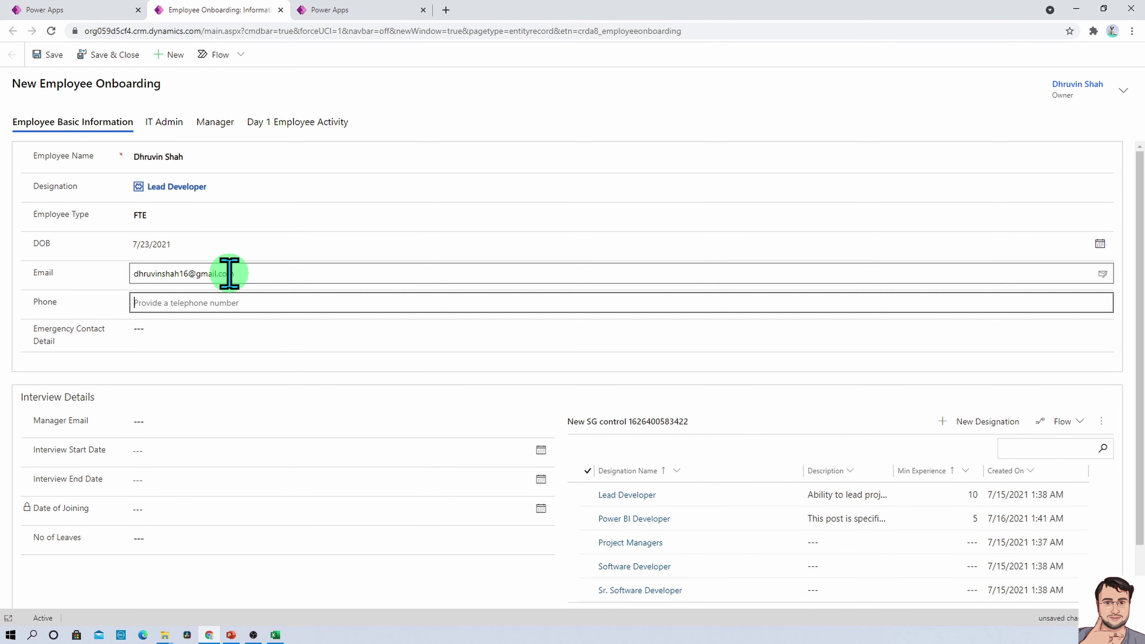
key("Tab")
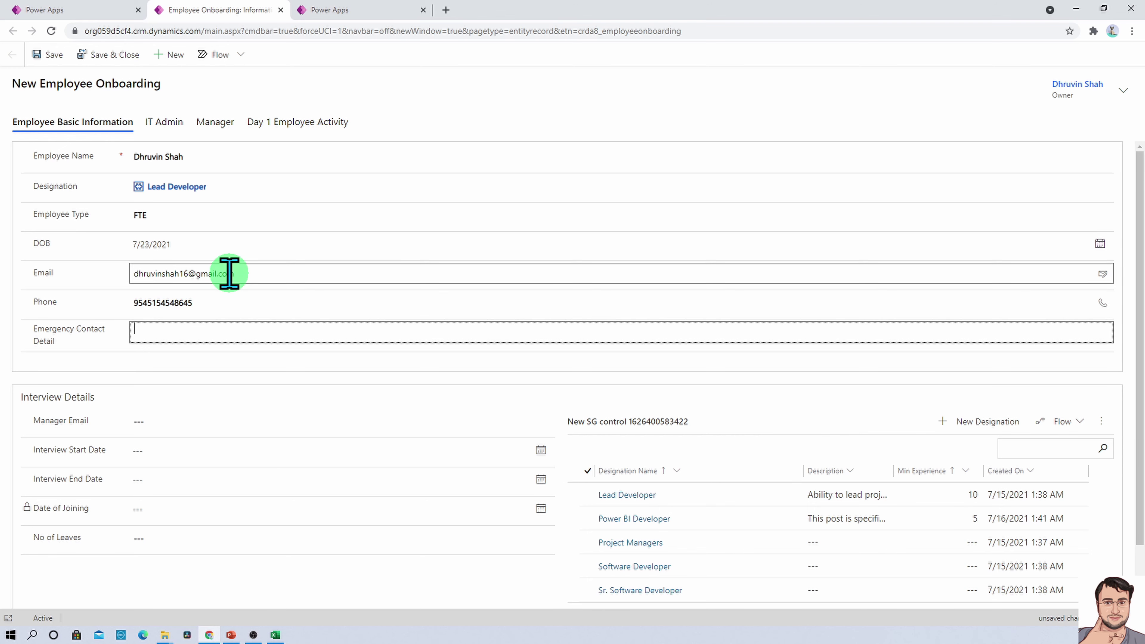
key("Tab")
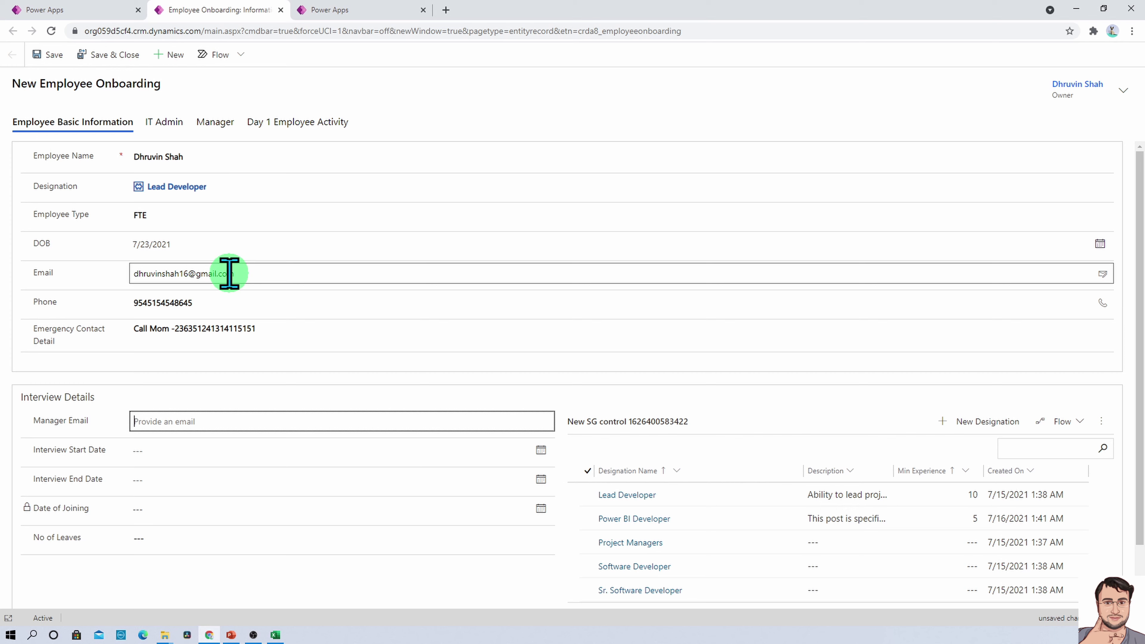
key("ctrl+v")
key("Tab")
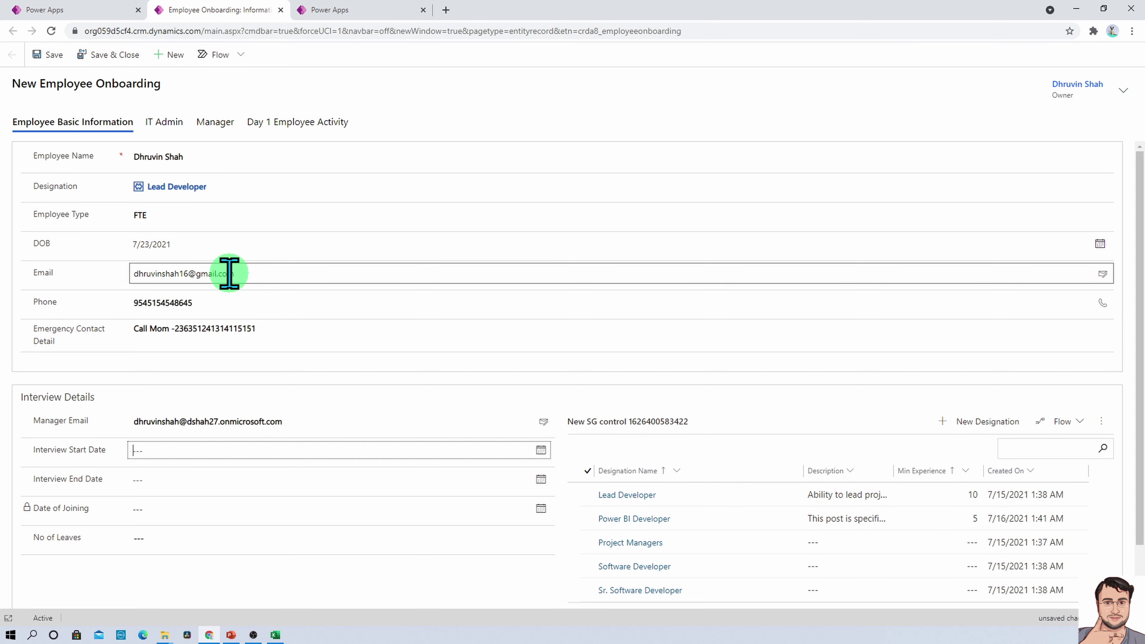
Set the interview end date to July 31, 2021 and No of Leaves to 24, then save
left_click(542, 451)
left_click(541, 479)
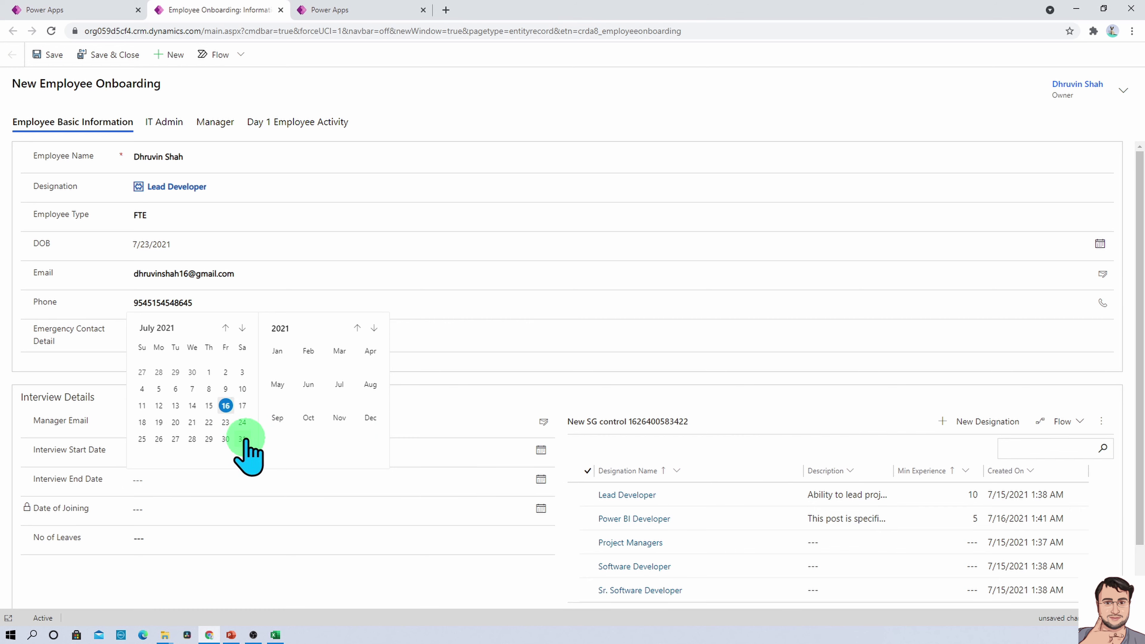
left_click(242, 440)
left_click(247, 543)
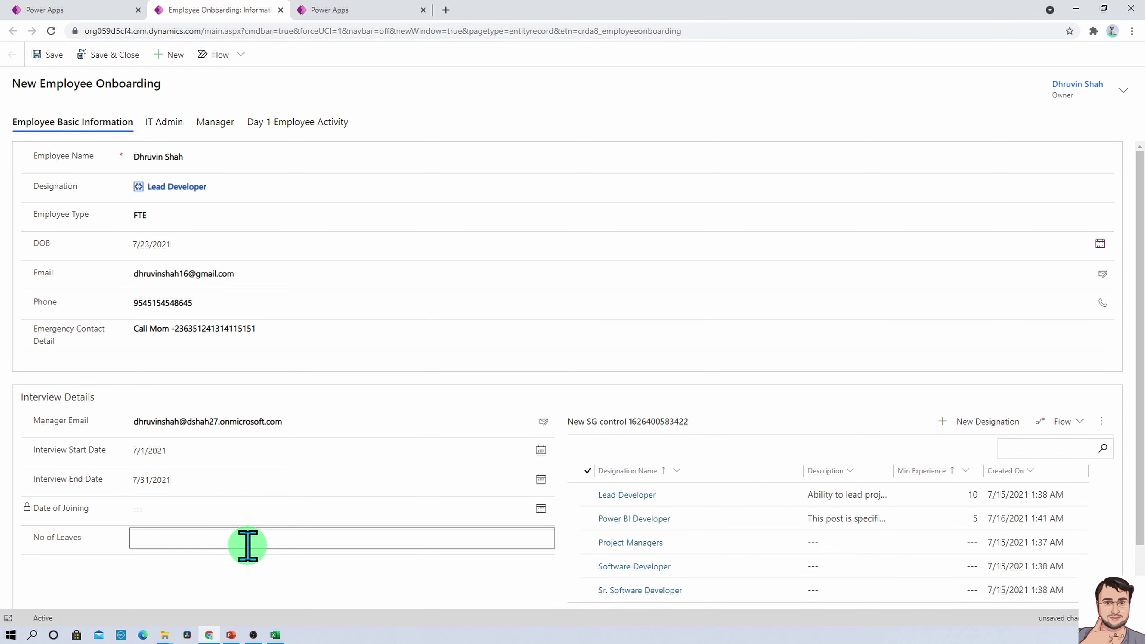
type("24")
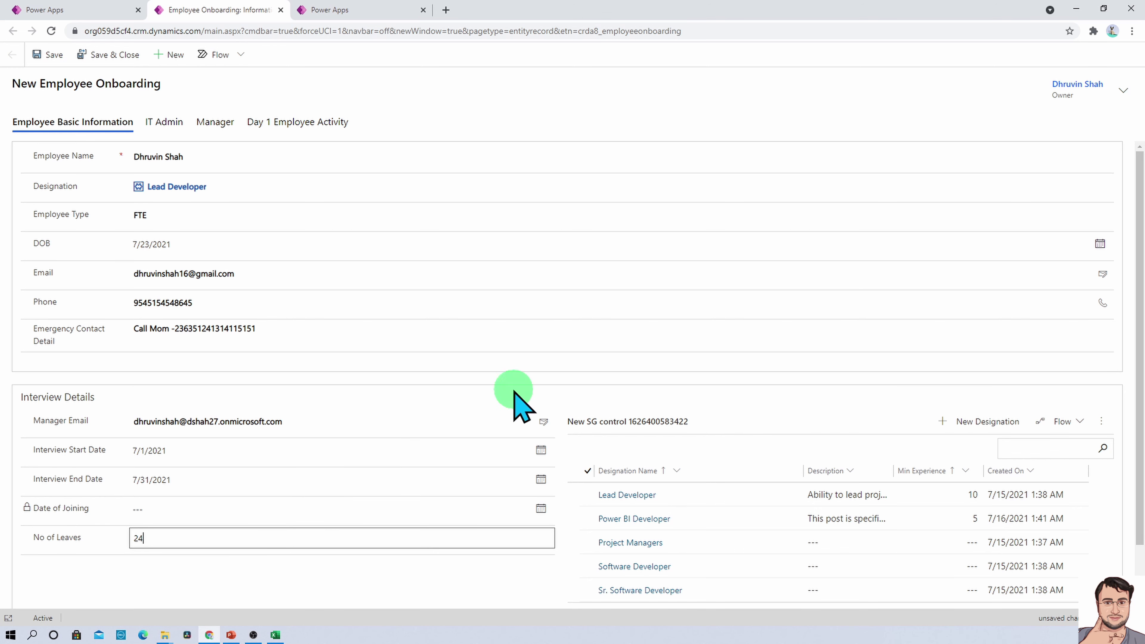
left_click(39, 55)
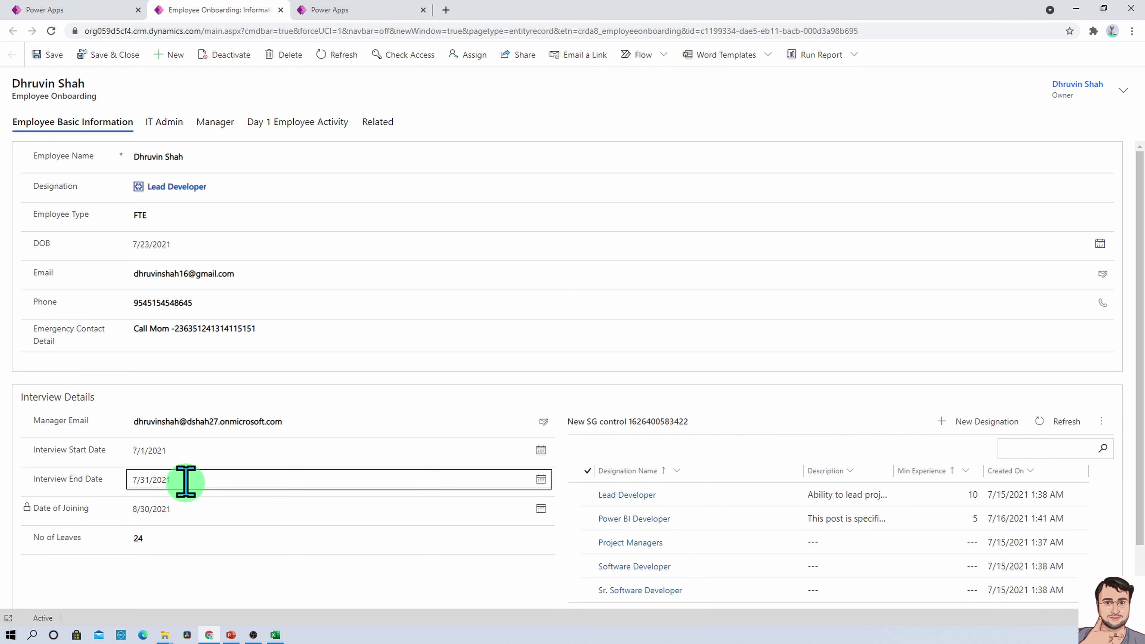
Check the Interview Start and End Date values and save the record again
left_click(185, 448)
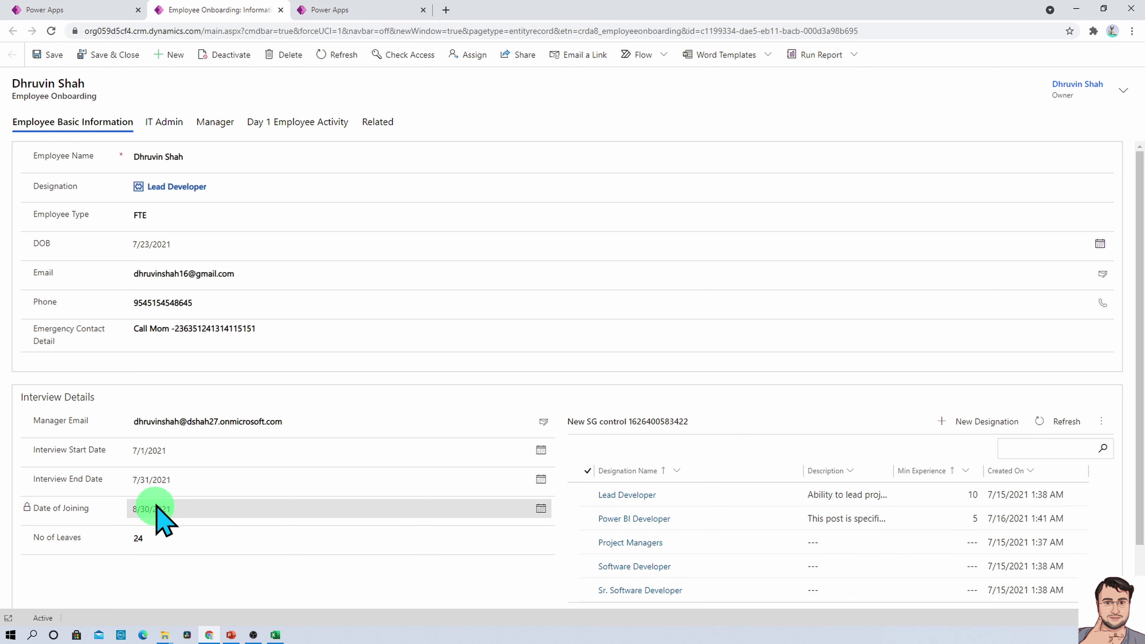
left_click(166, 480)
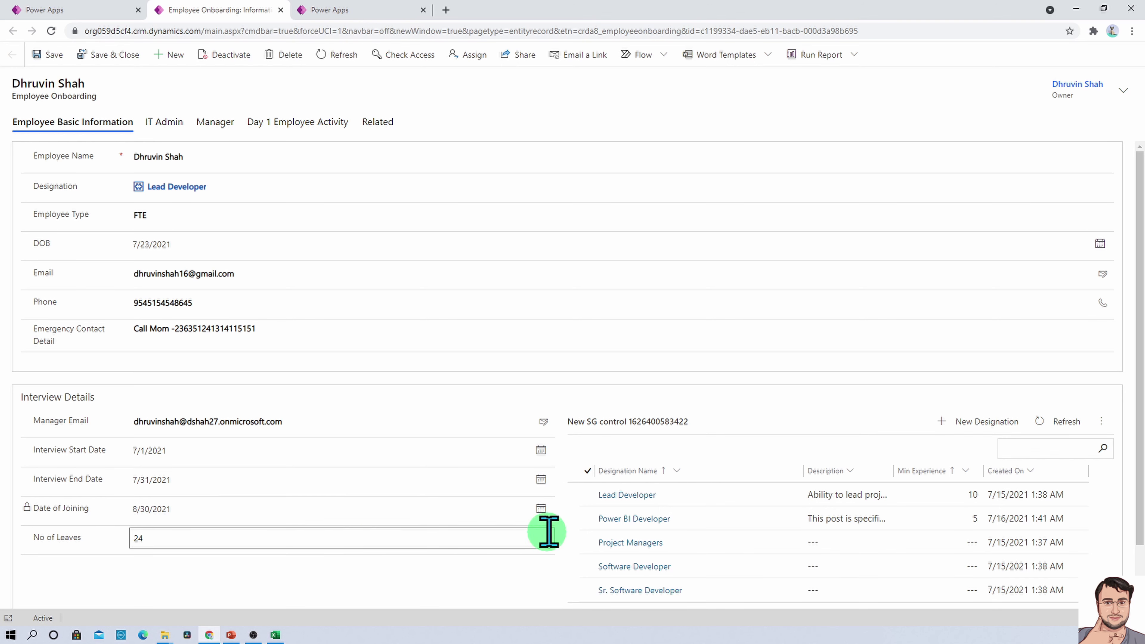
left_click(45, 55)
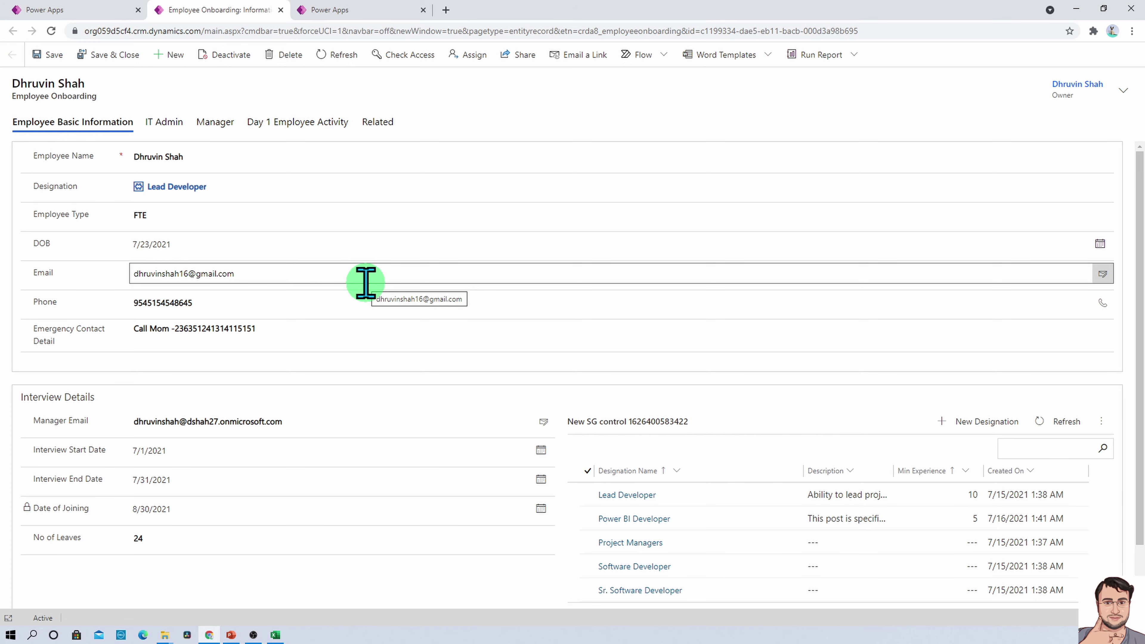
Review the IT Admin, Manager and Day 1 Employee Activity tabs, then show related records
left_click(164, 125)
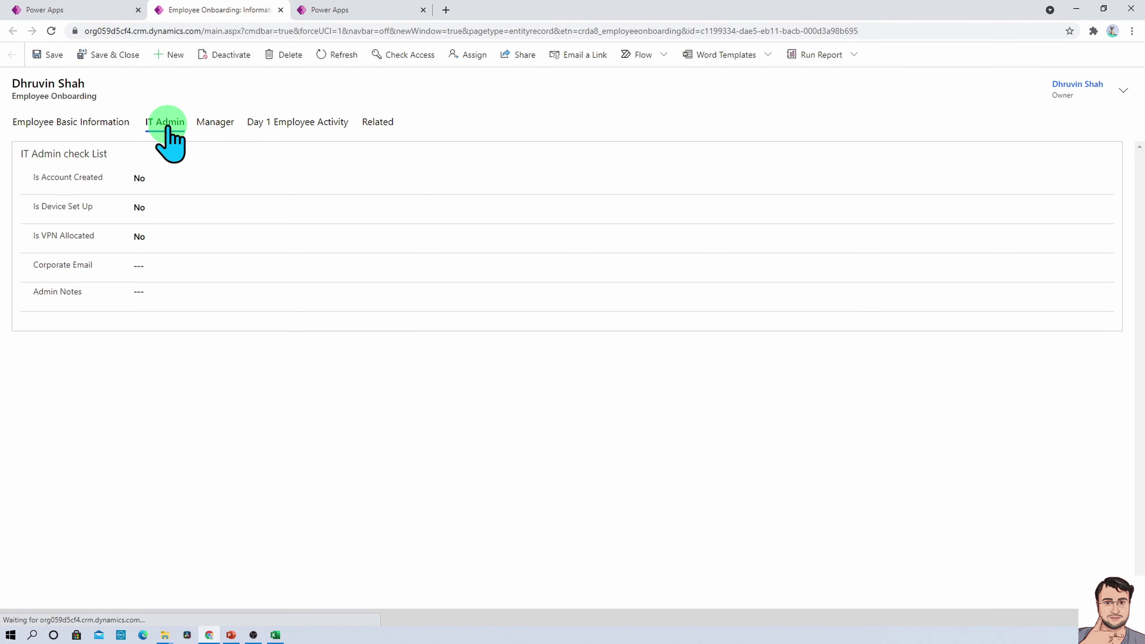
left_click(219, 122)
left_click(283, 122)
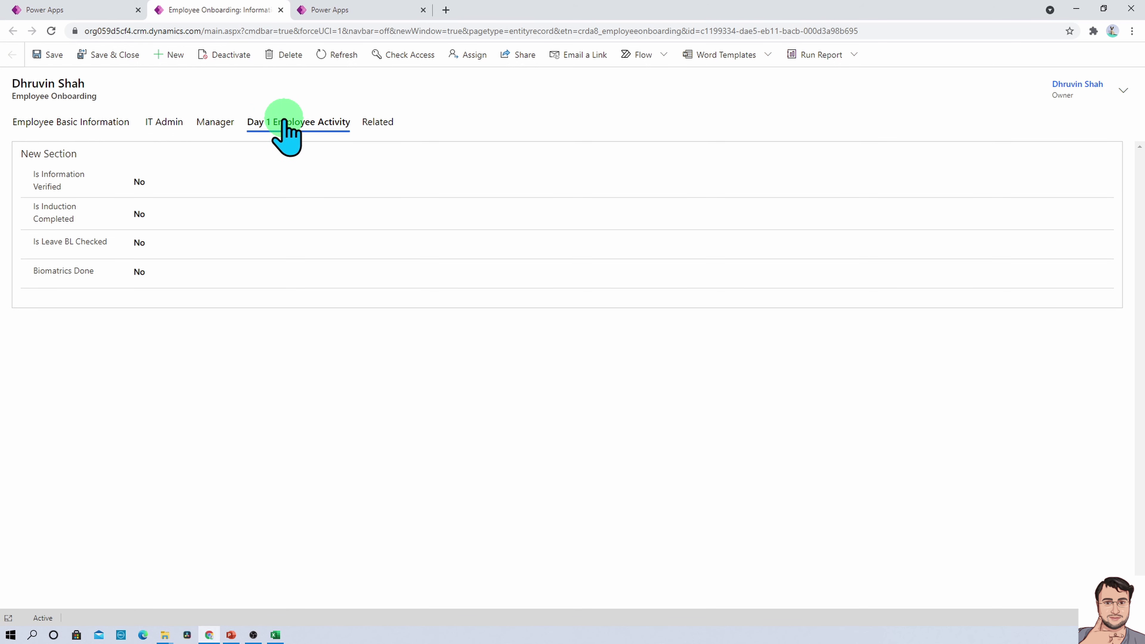
left_click(372, 124)
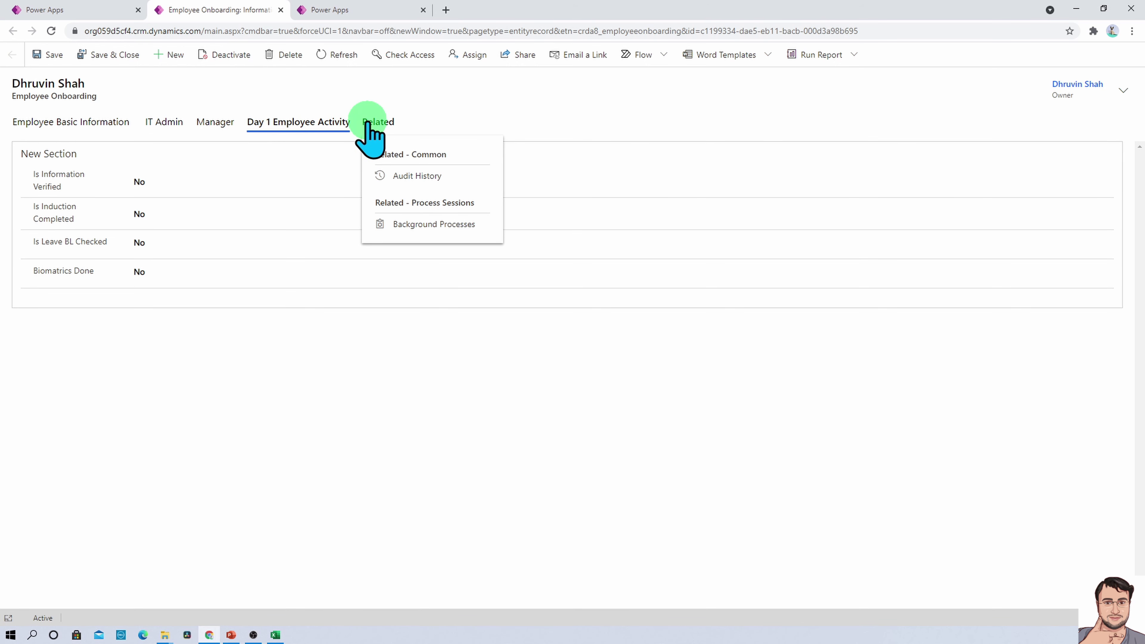
Go back to the saved record's Employee Basic Information tab, closing the Related menu
left_click(43, 126)
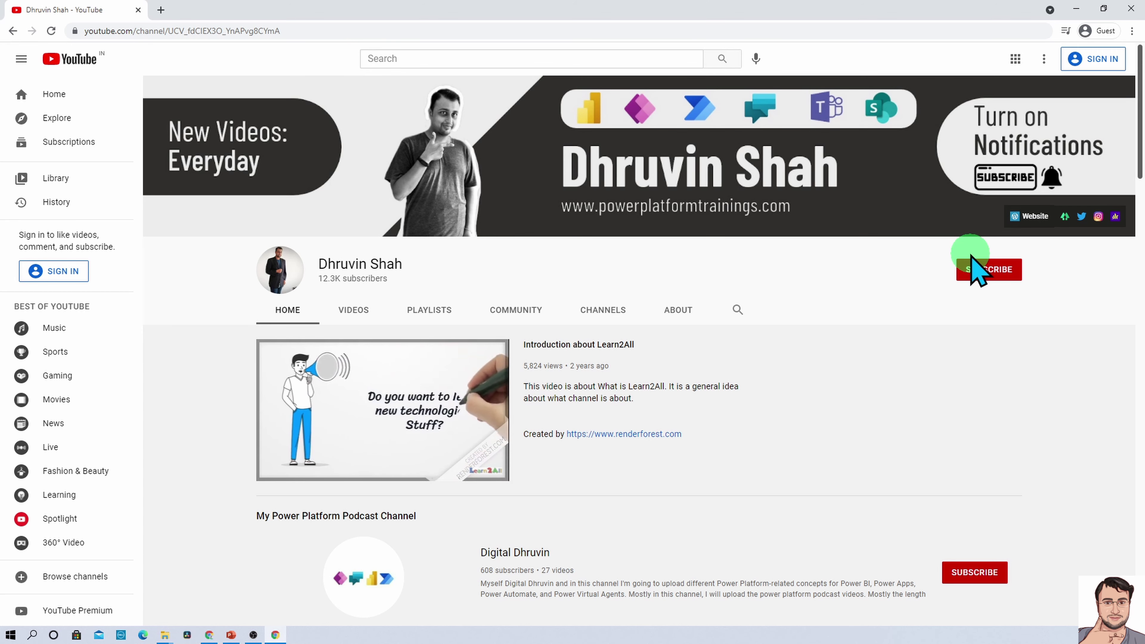
Open the YouTube banner's Website, Linktree and Instagram links, each in its own tab
left_click(1014, 218)
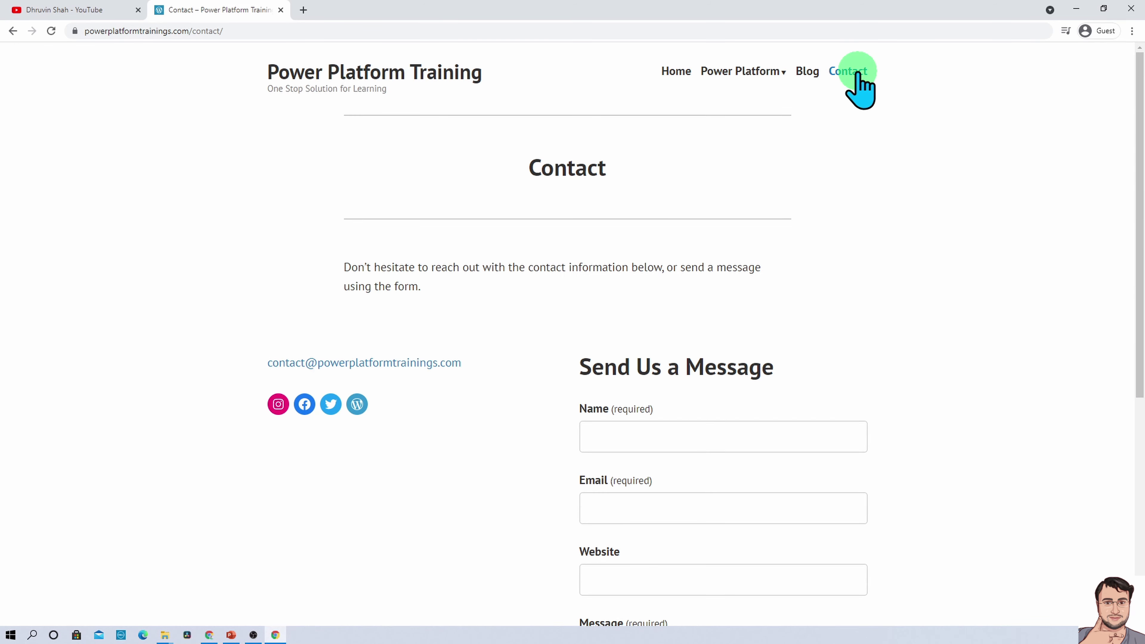
left_click(126, 11)
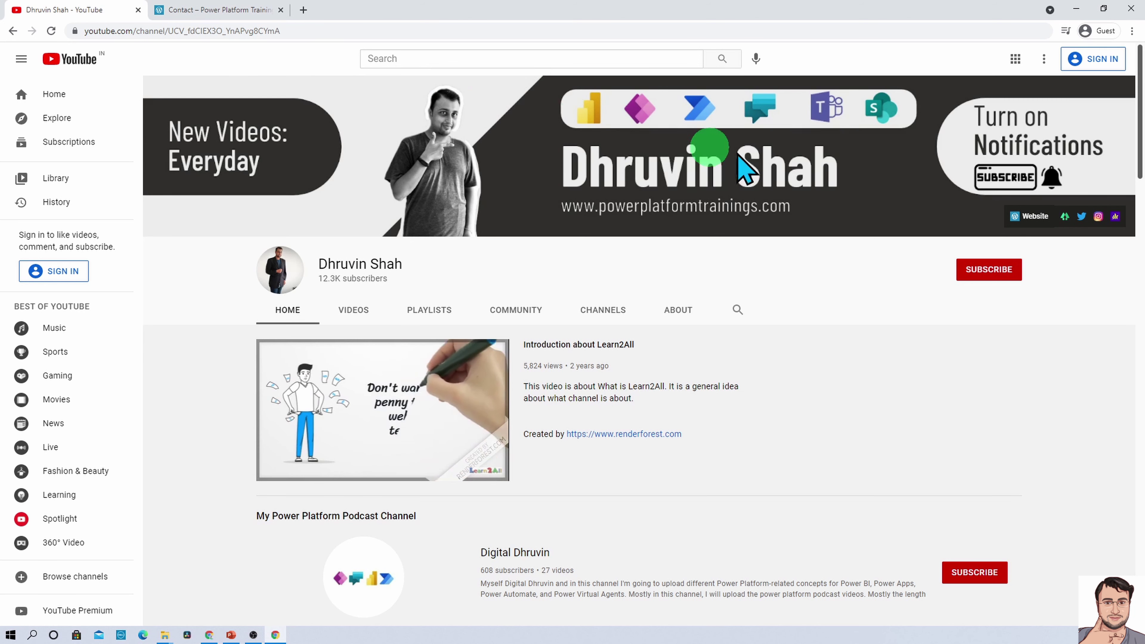
left_click(1065, 218)
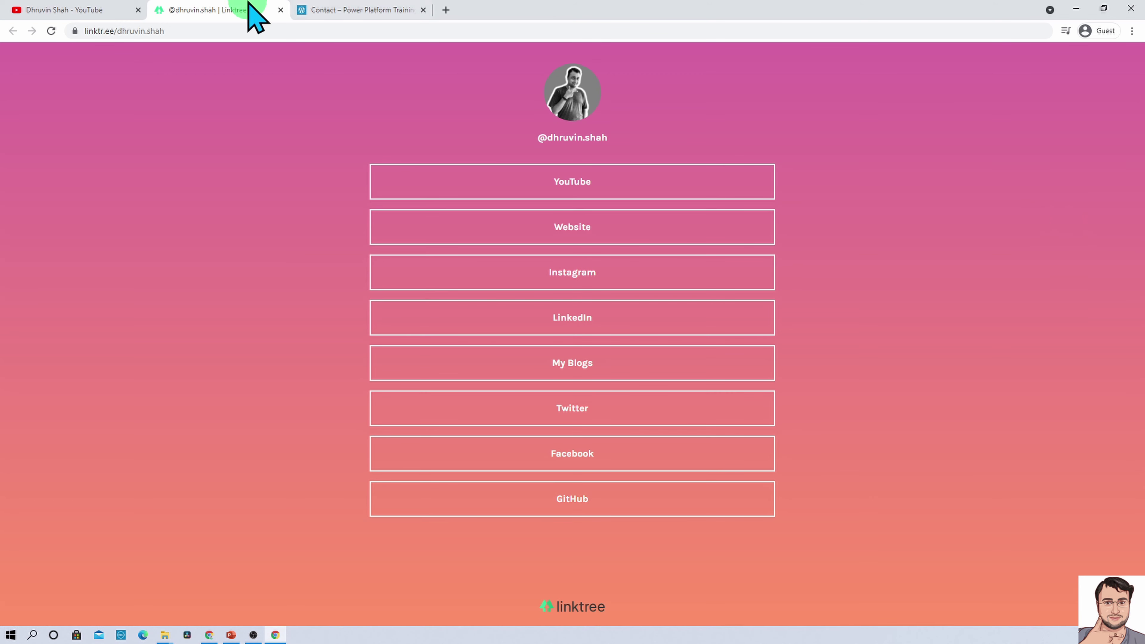
left_click(43, 10)
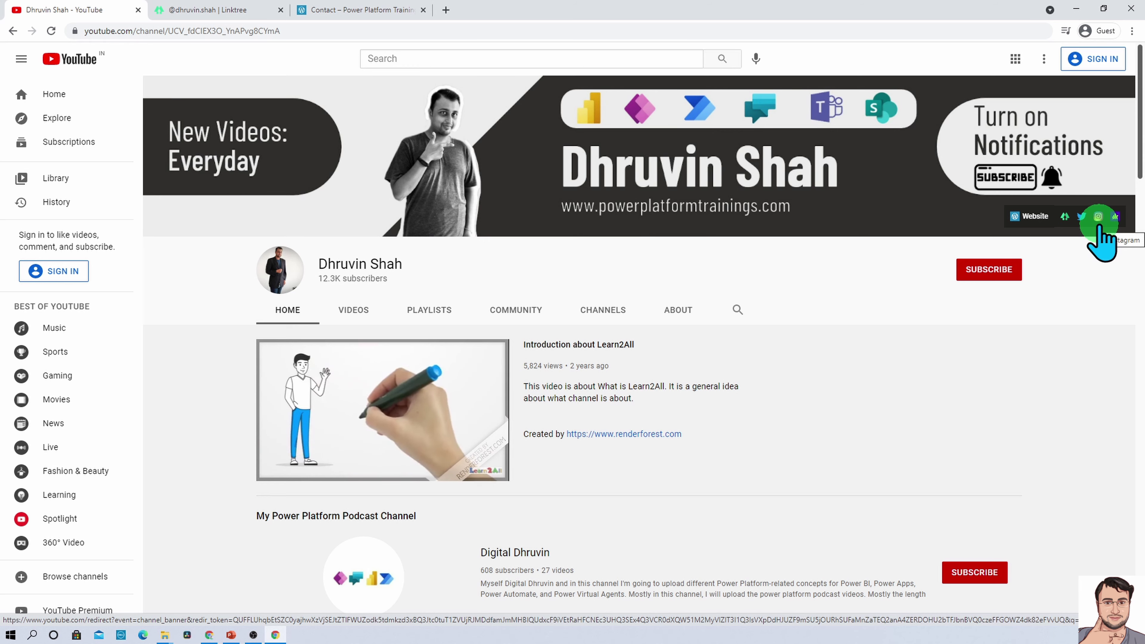
left_click(1098, 216)
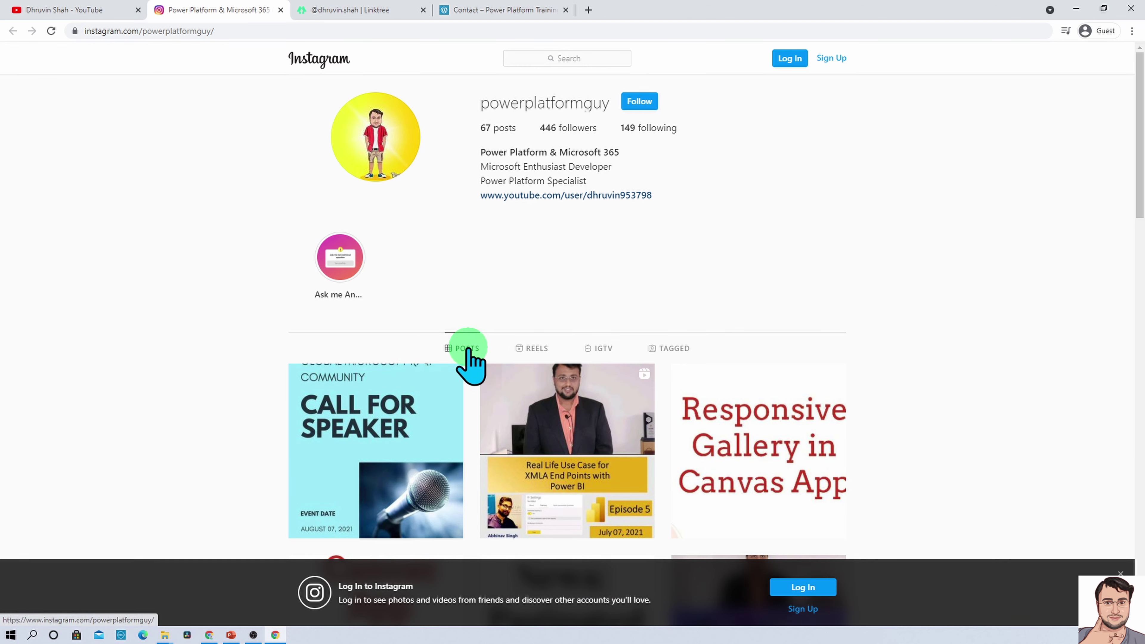
Browse the Instagram profile's reels and IGTV videos, and select the profile's username
left_click(543, 356)
left_click(596, 361)
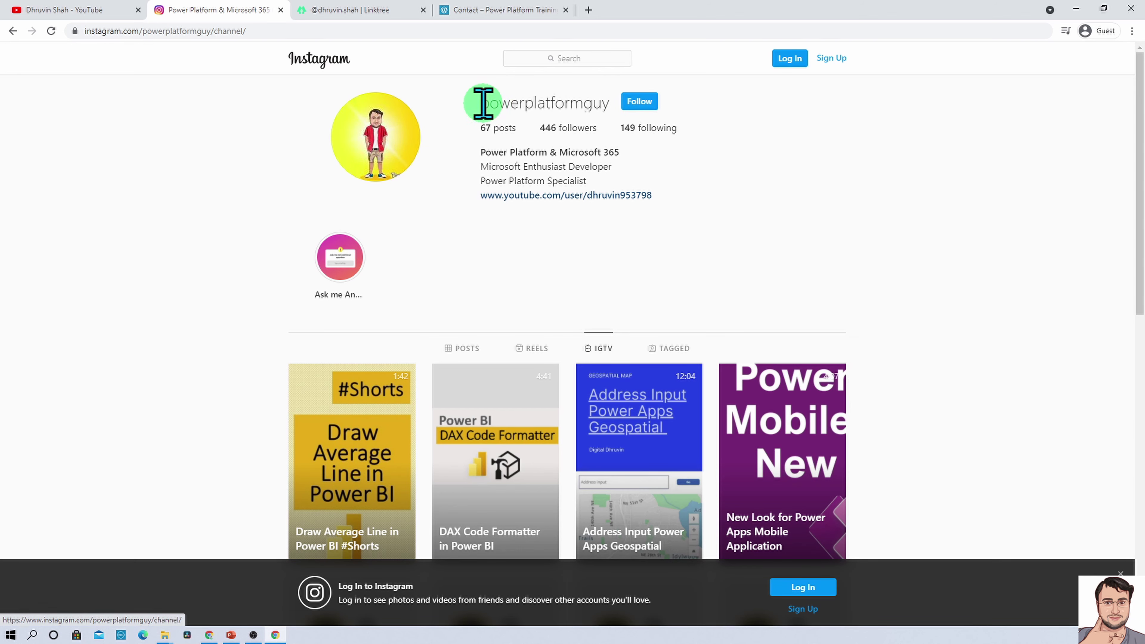
left_click_drag(483, 103, 606, 103)
double_click(579, 103)
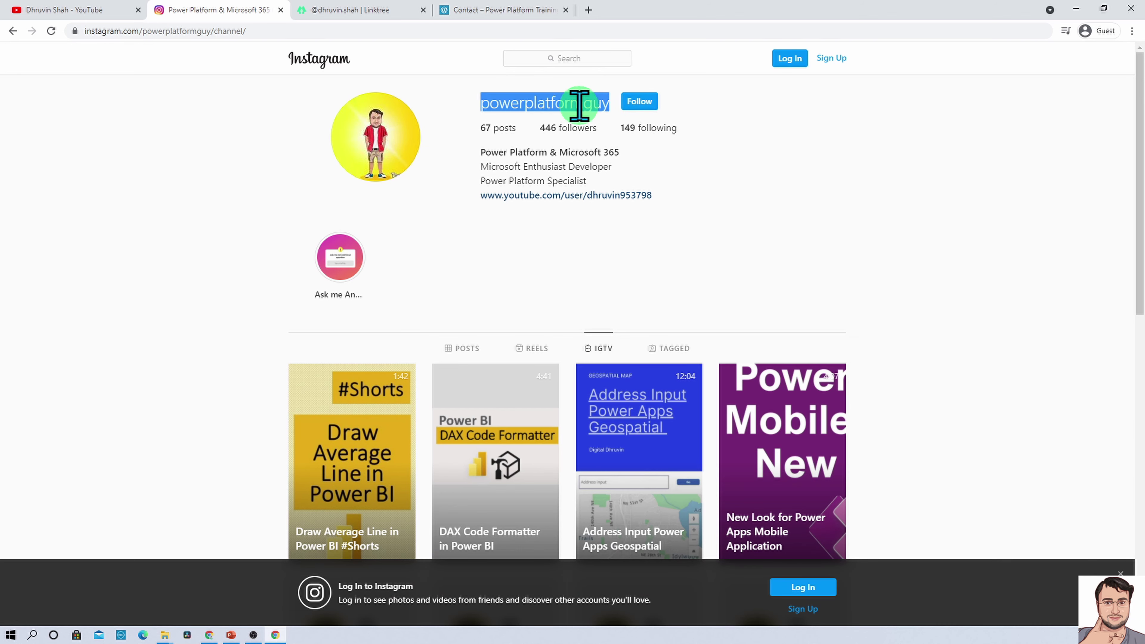
left_click(571, 57)
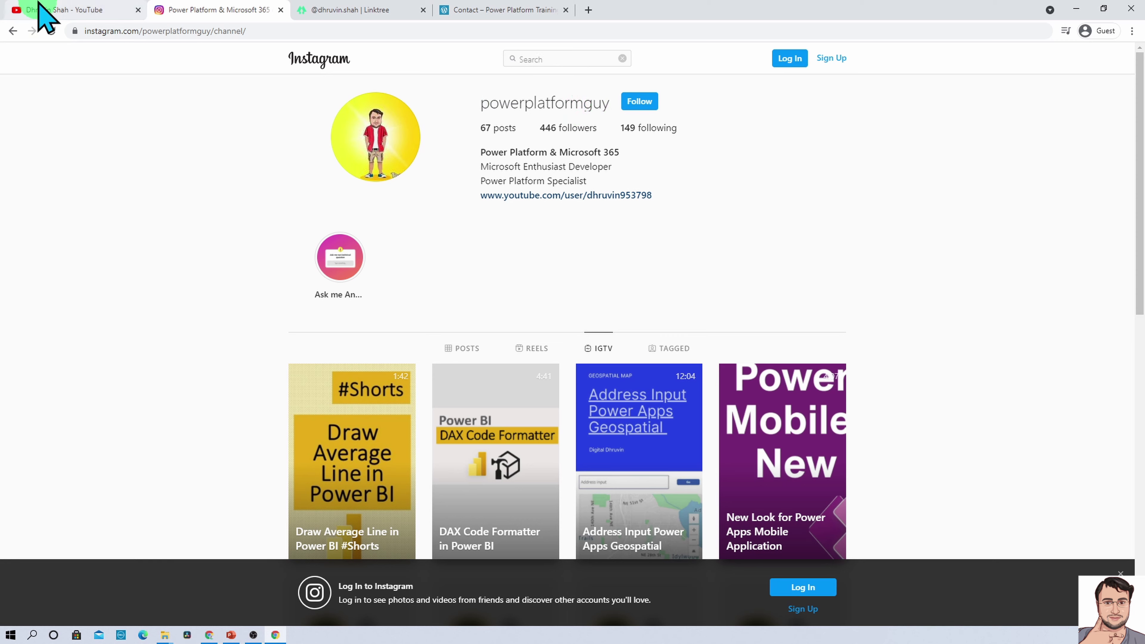
Open the channel's Power Platform Show podcast page on Anchor, then return to YouTube
left_click(43, 9)
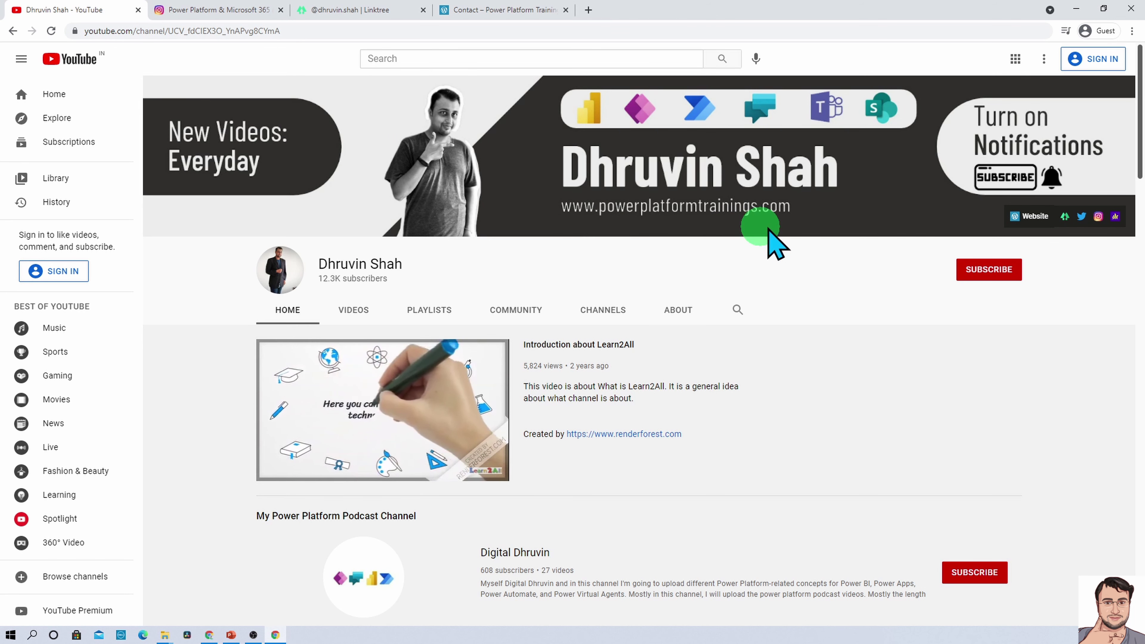
left_click(1115, 217)
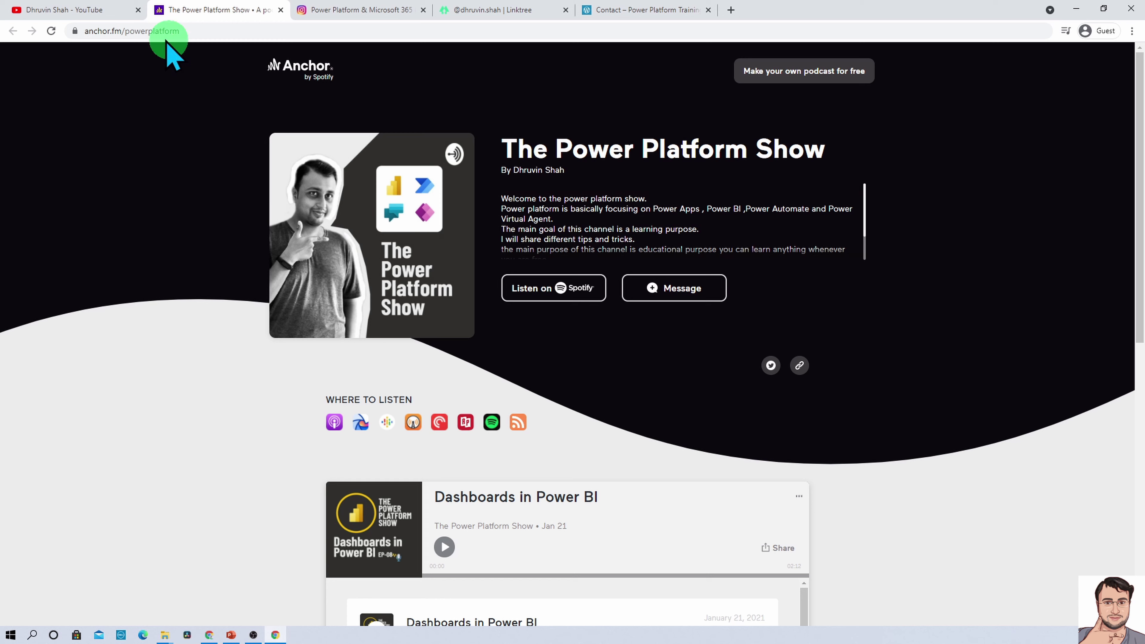
left_click(93, 11)
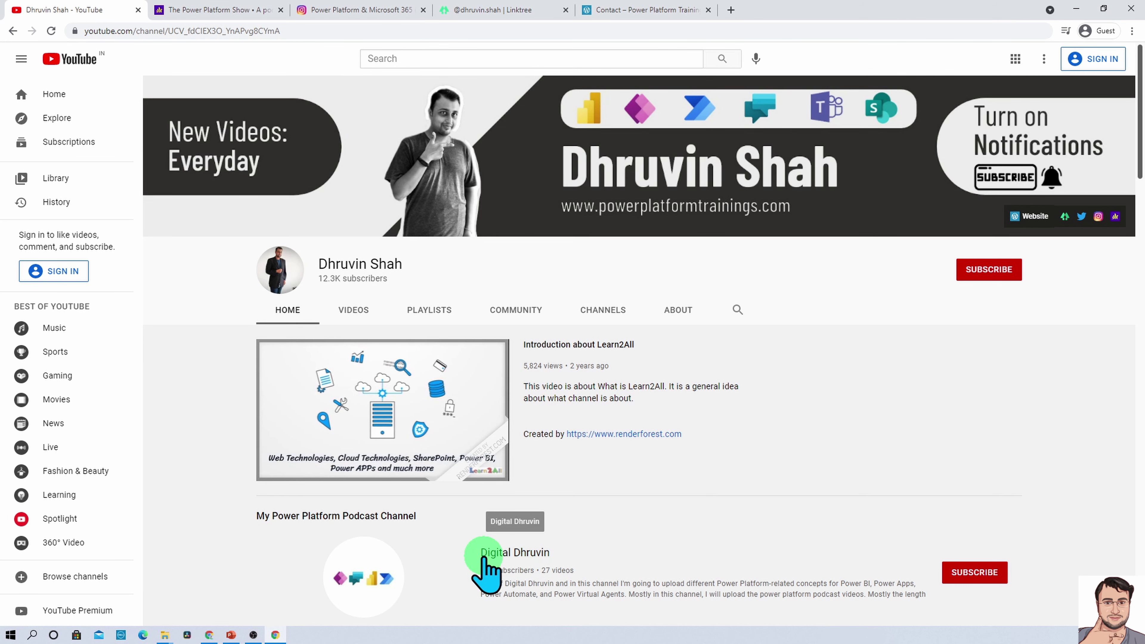